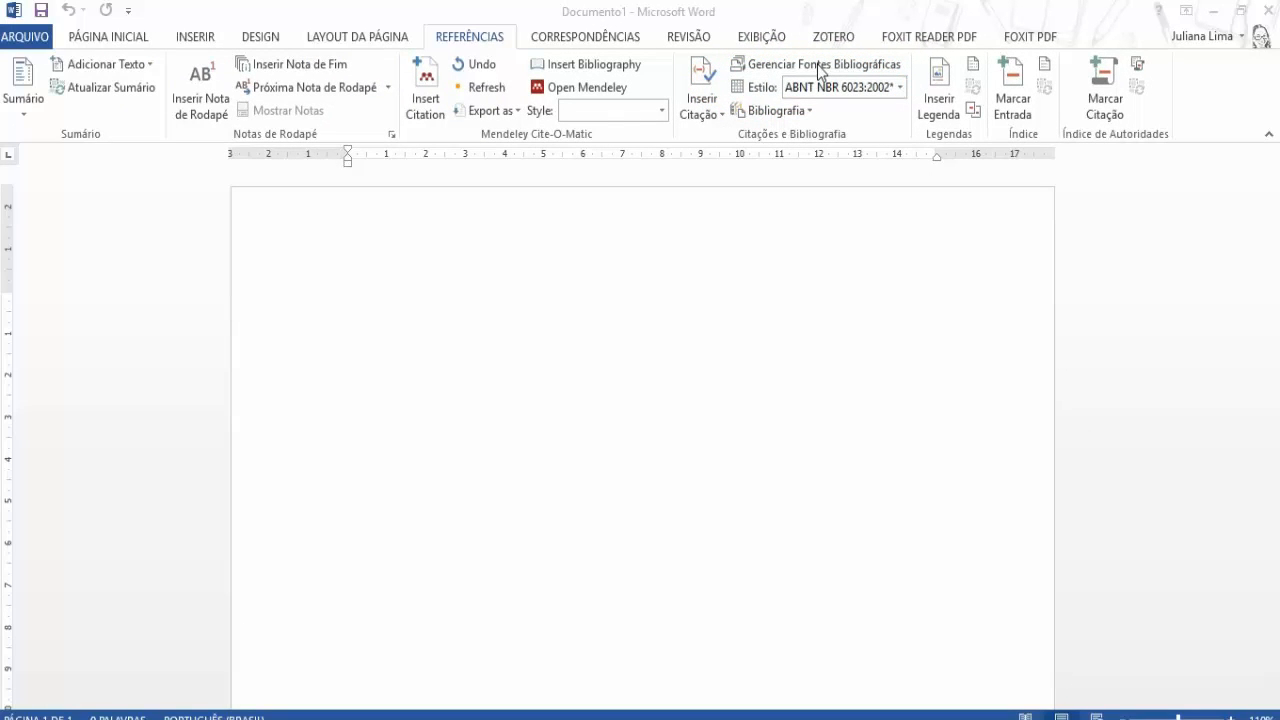
# Step: Open the bibliographic source manager and start a new Livro source with all bibliography fields shown
pyautogui.click(884, 62)
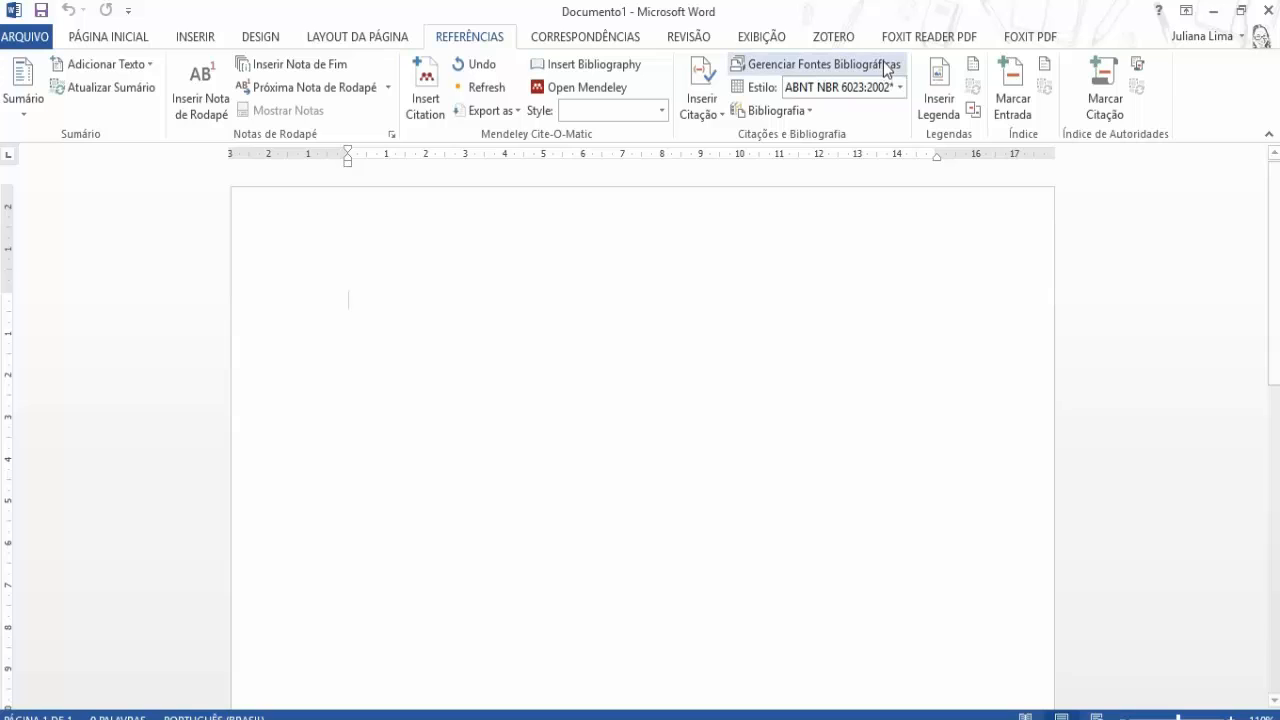
pyautogui.click(771, 66)
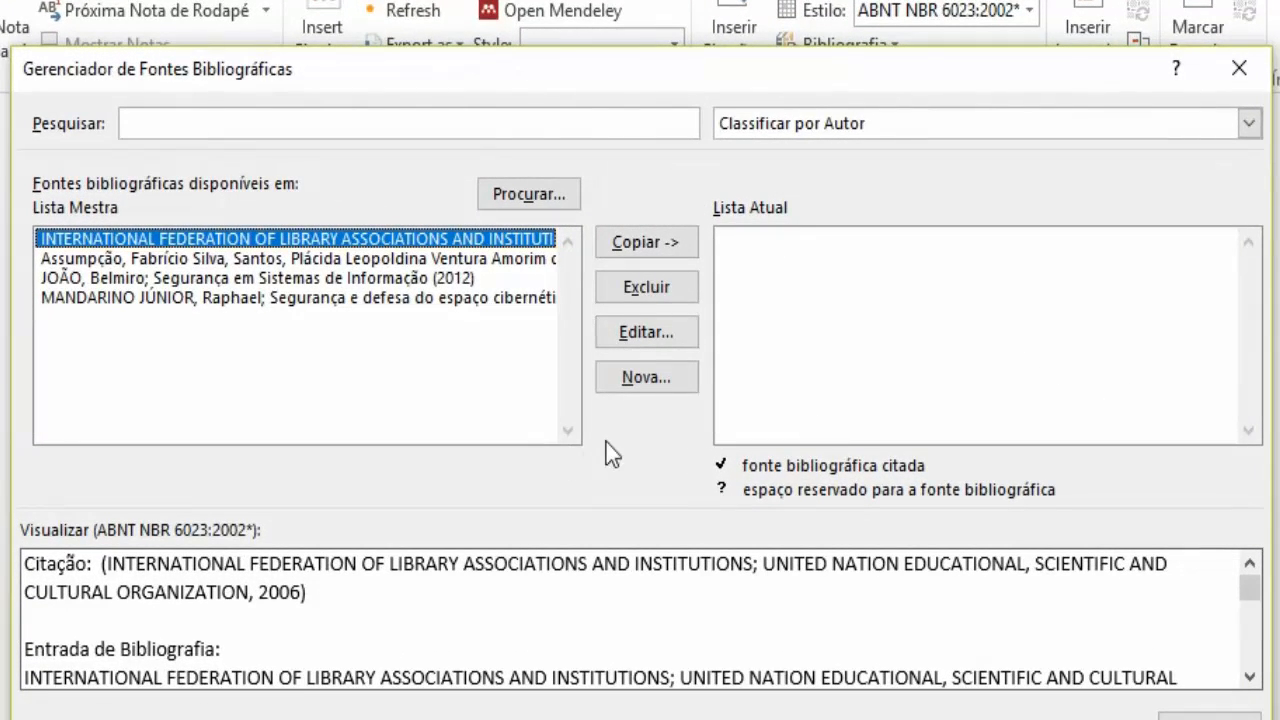
pyautogui.click(652, 388)
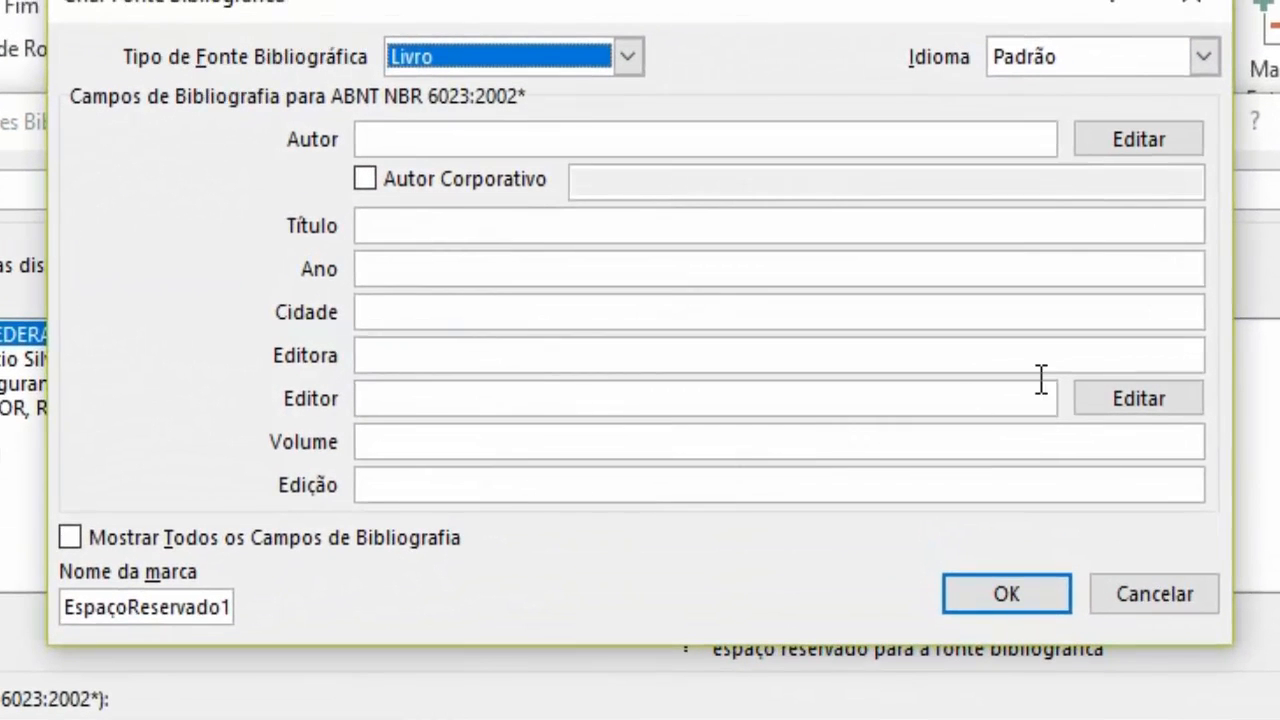
pyautogui.click(70, 538)
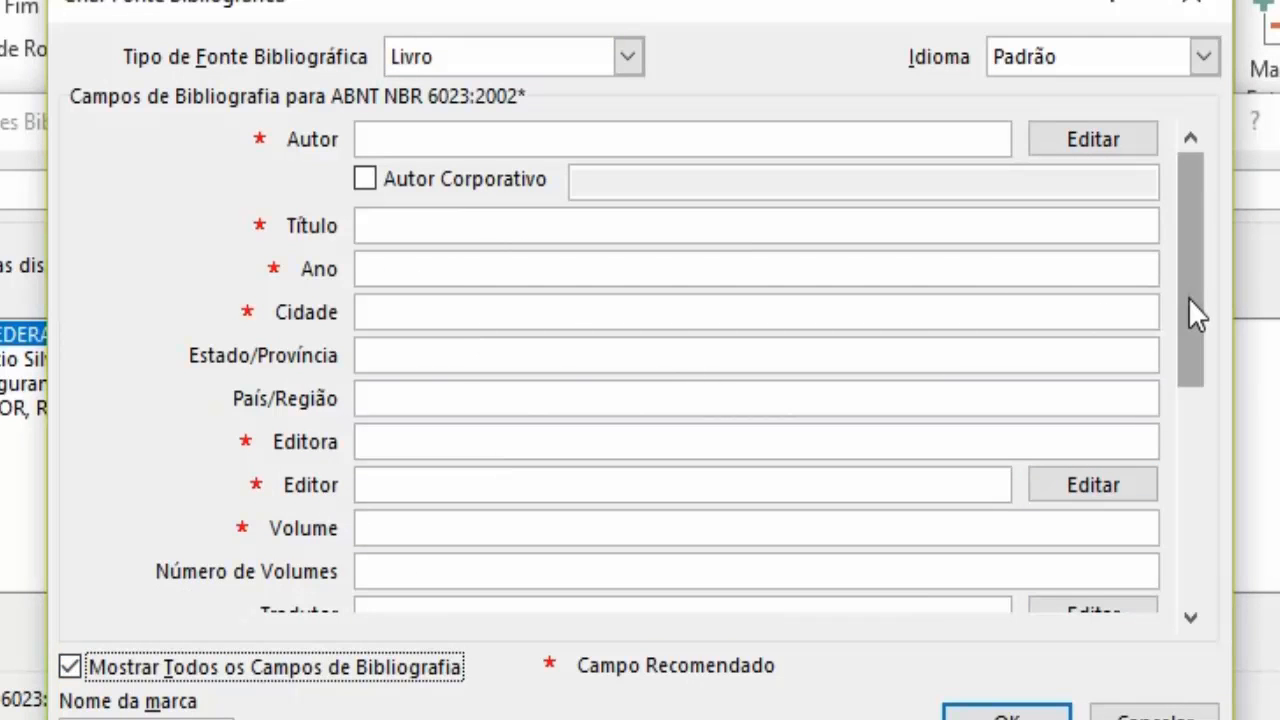
# Step: Examine the full set of fields for a Livro source, from Autor and Editora through to DOI
pyautogui.moveTo(1190, 298); pyautogui.dragTo(1196, 545)
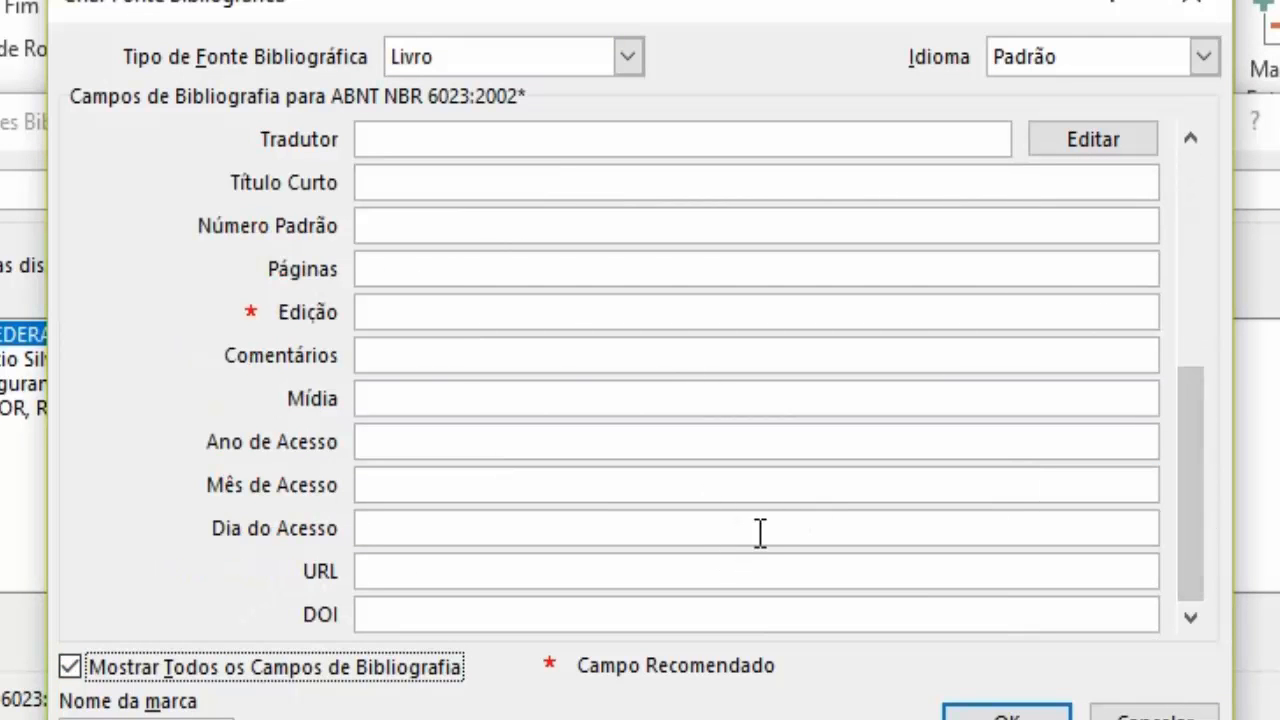
pyautogui.moveTo(1190, 490); pyautogui.dragTo(1188, 285)
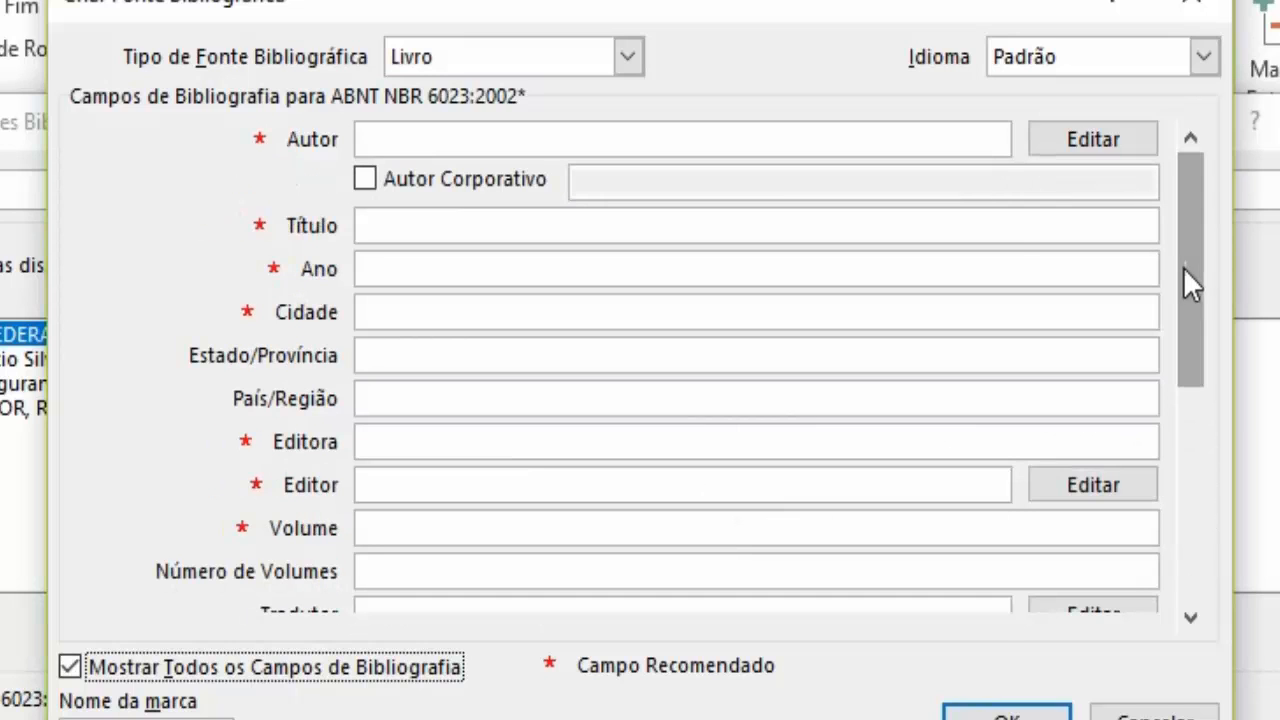
pyautogui.click(507, 150)
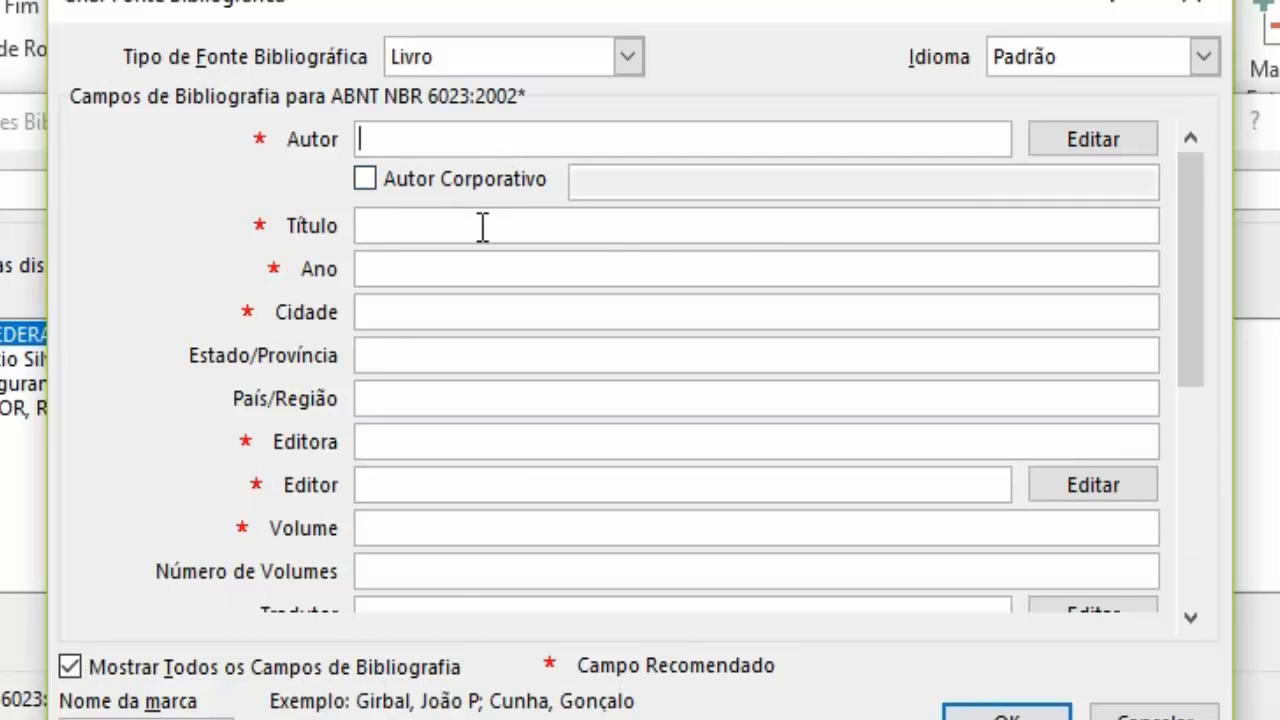
pyautogui.click(659, 445)
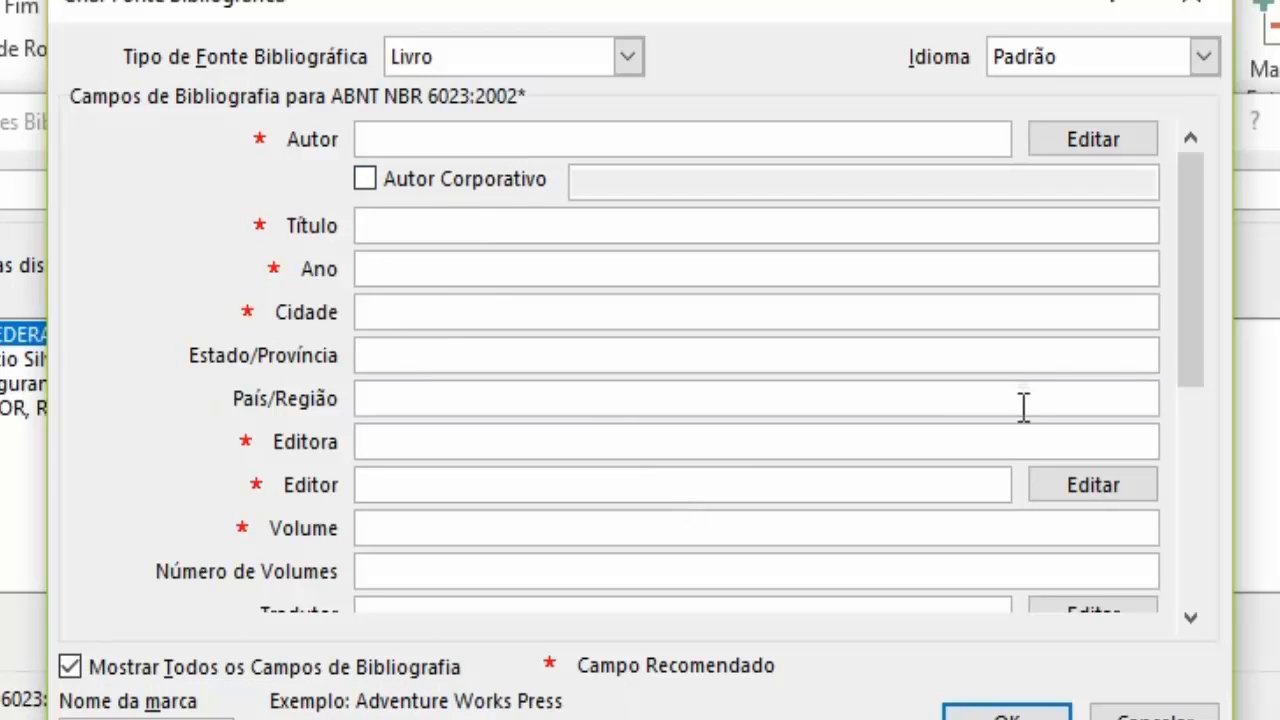
pyautogui.moveTo(1220, 330); pyautogui.dragTo(1222, 611)
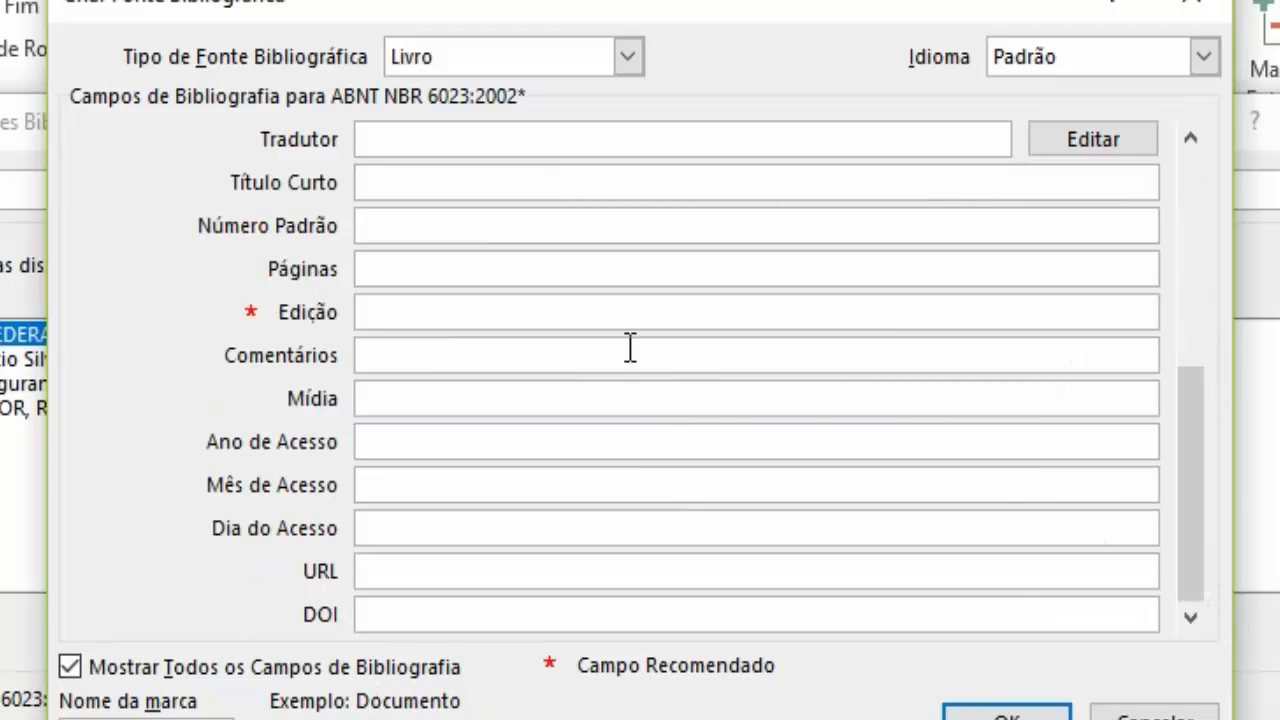
pyautogui.click(403, 610)
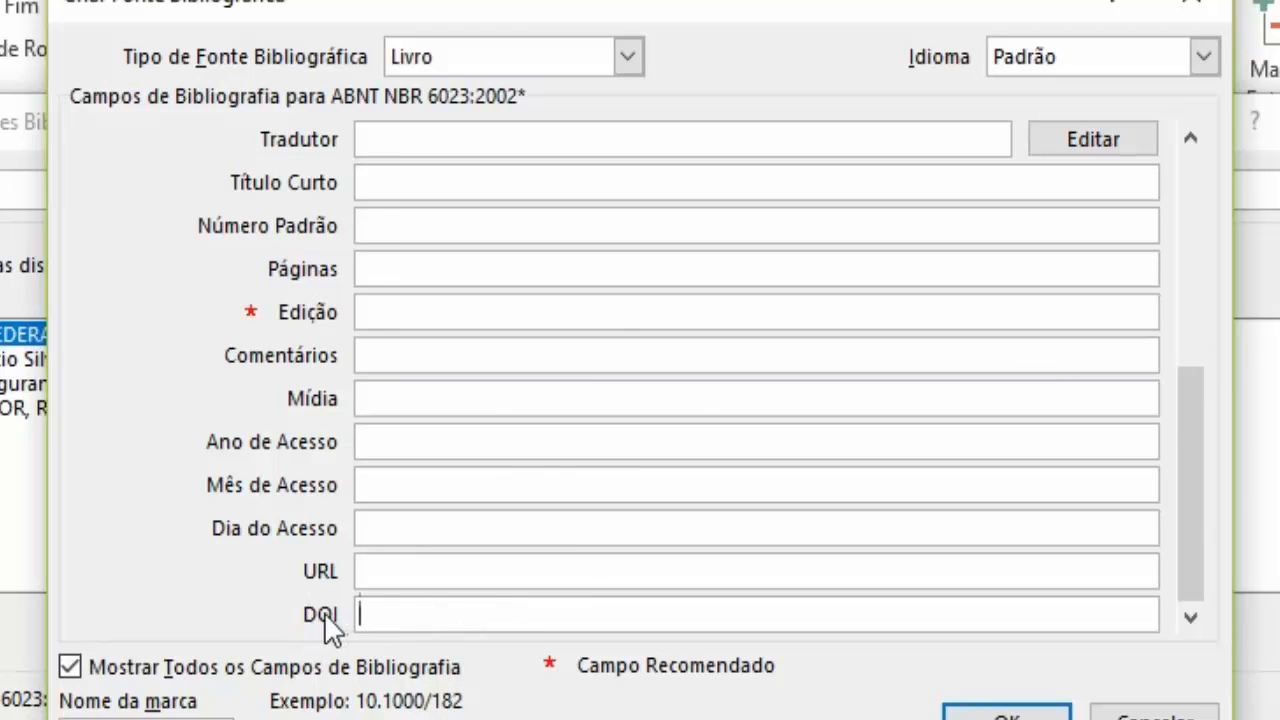
# Step: Set the source type to Artigo de Revista, examine its fields through to DOI, and cancel the new source
pyautogui.click(633, 62)
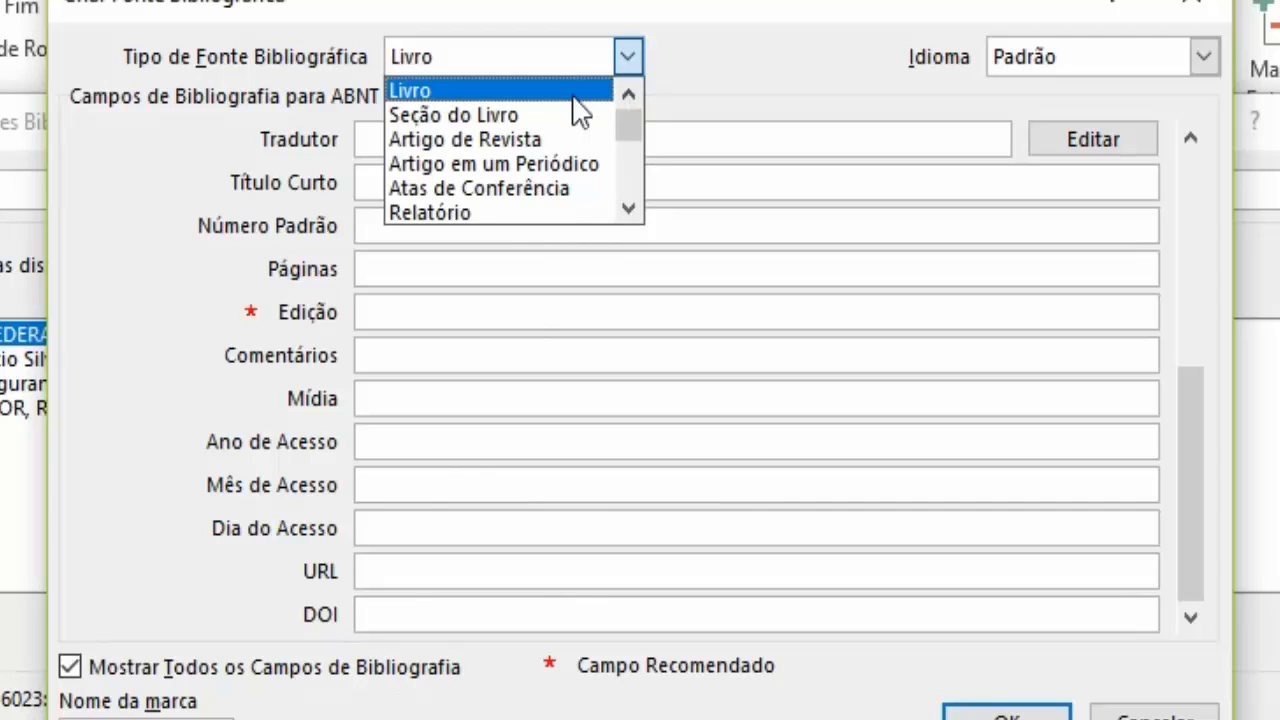
pyautogui.click(512, 150)
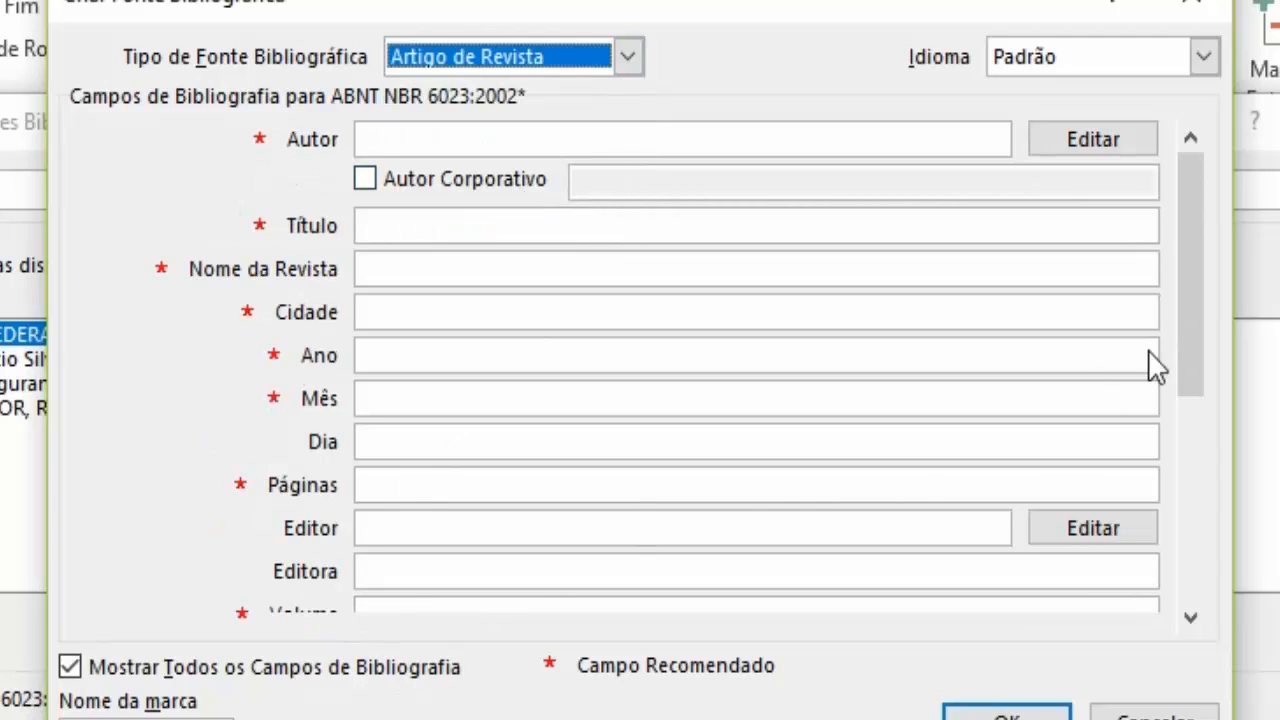
pyautogui.moveTo(1190, 240); pyautogui.dragTo(1184, 615)
pyautogui.click(519, 618)
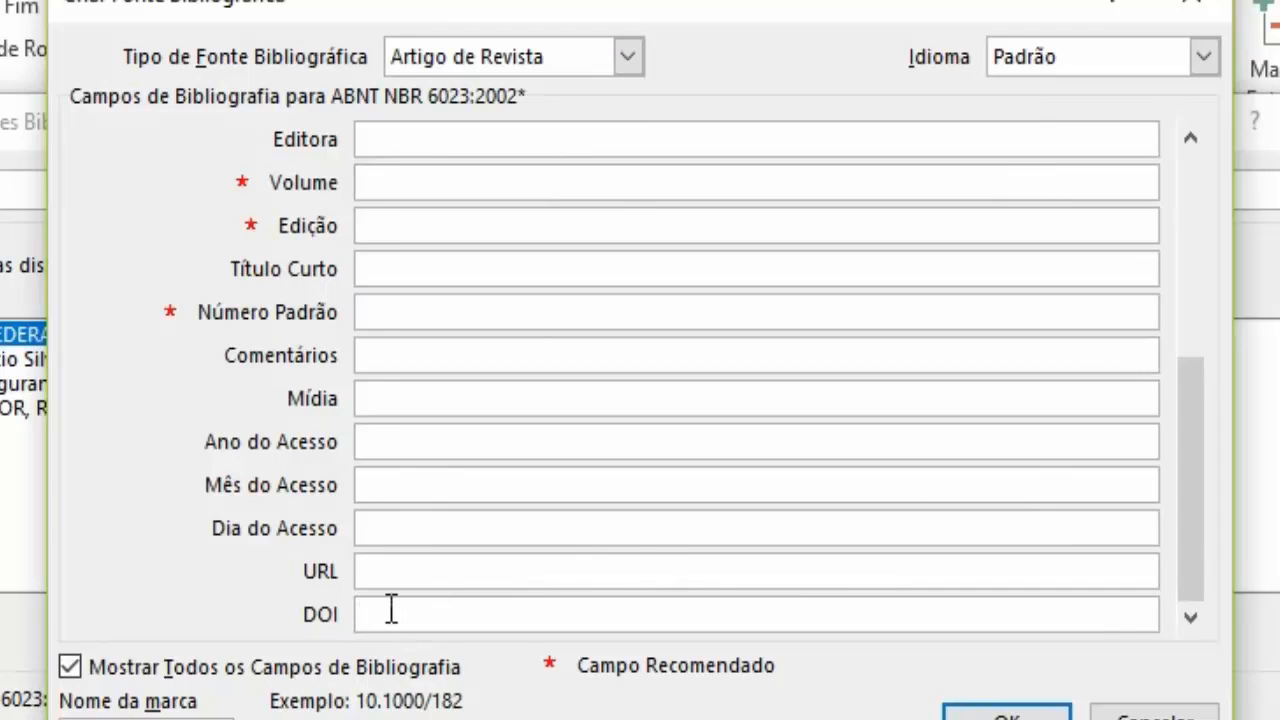
pyautogui.click(1188, 160)
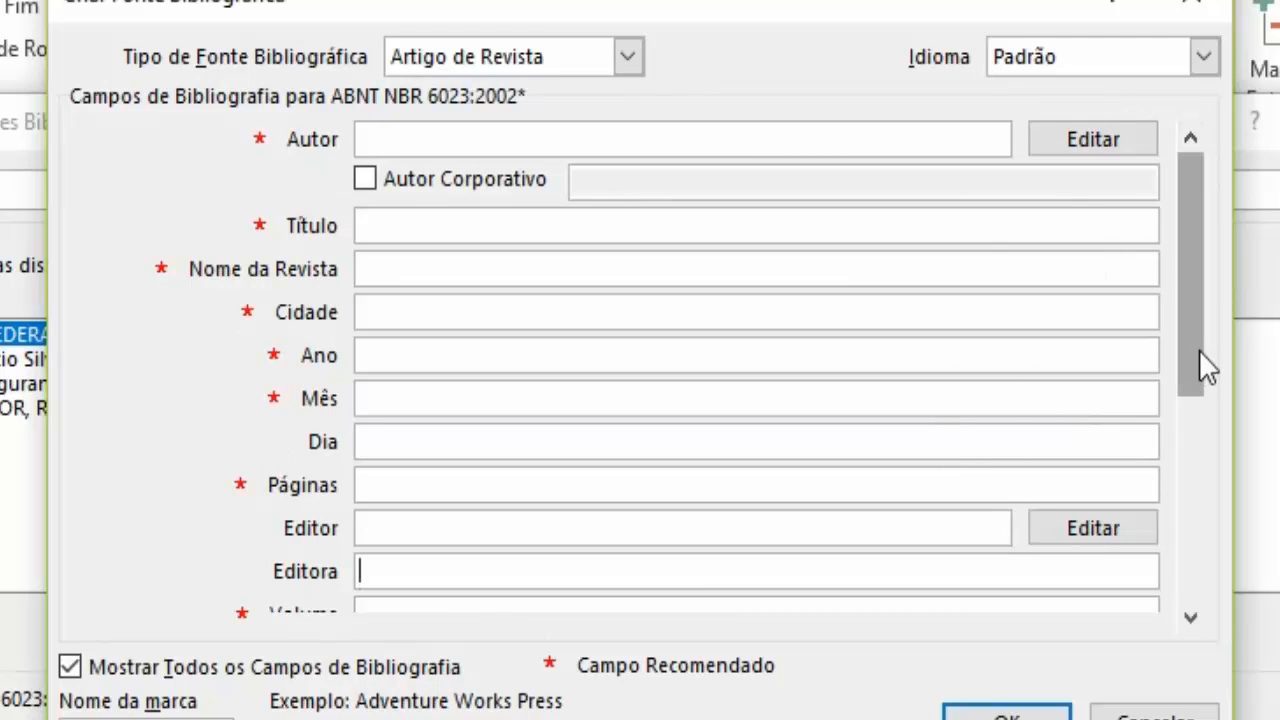
pyautogui.moveTo(1190, 350); pyautogui.dragTo(1201, 318)
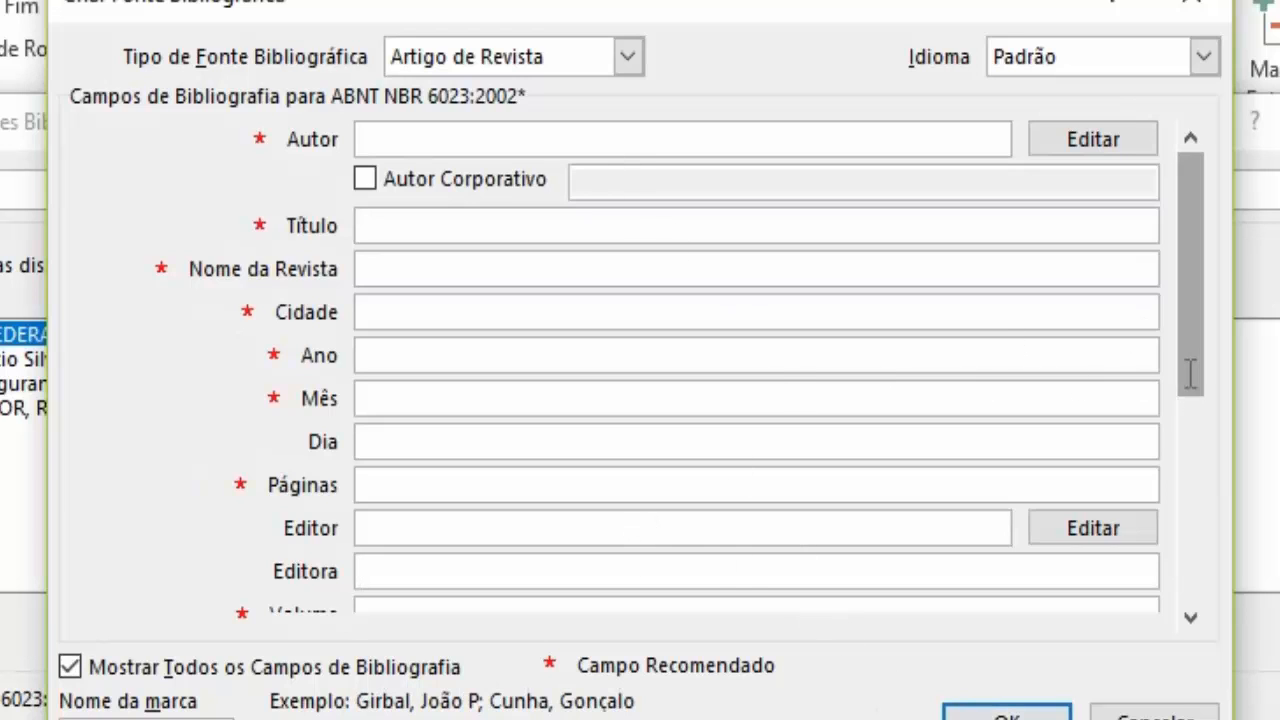
pyautogui.moveTo(1188, 390); pyautogui.dragTo(1200, 615)
pyautogui.click(597, 615)
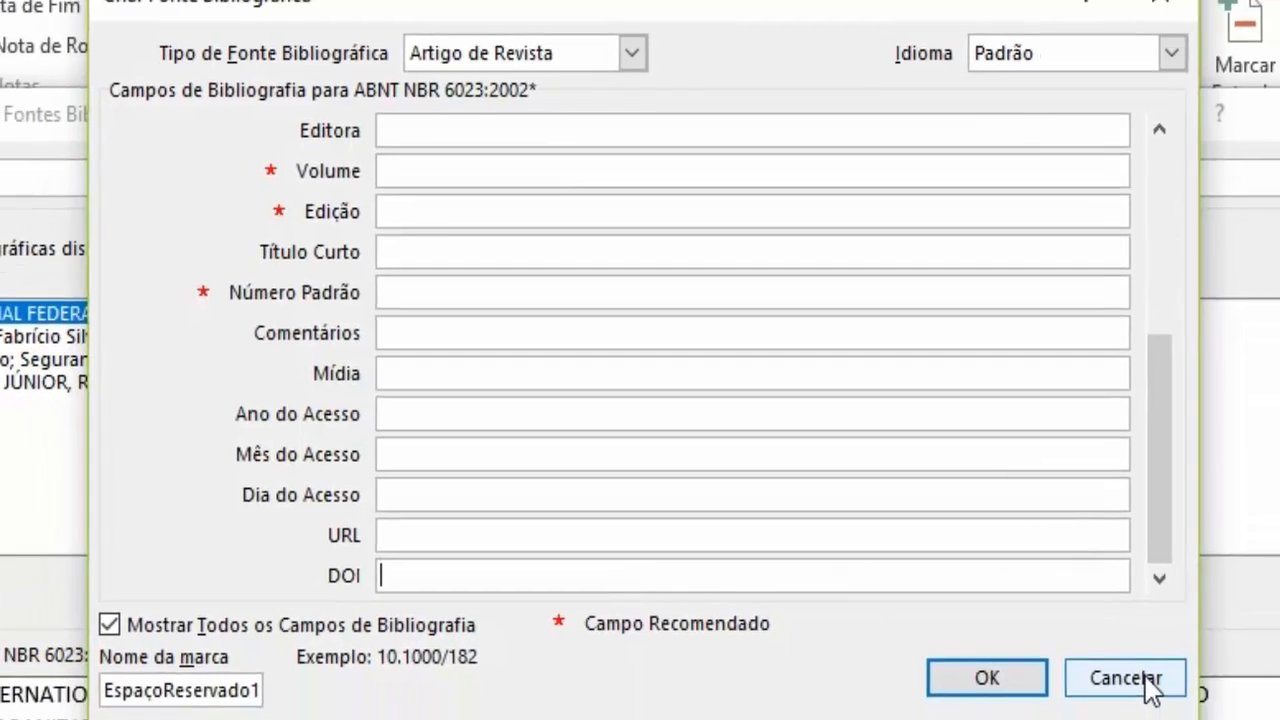
pyautogui.click(1162, 717)
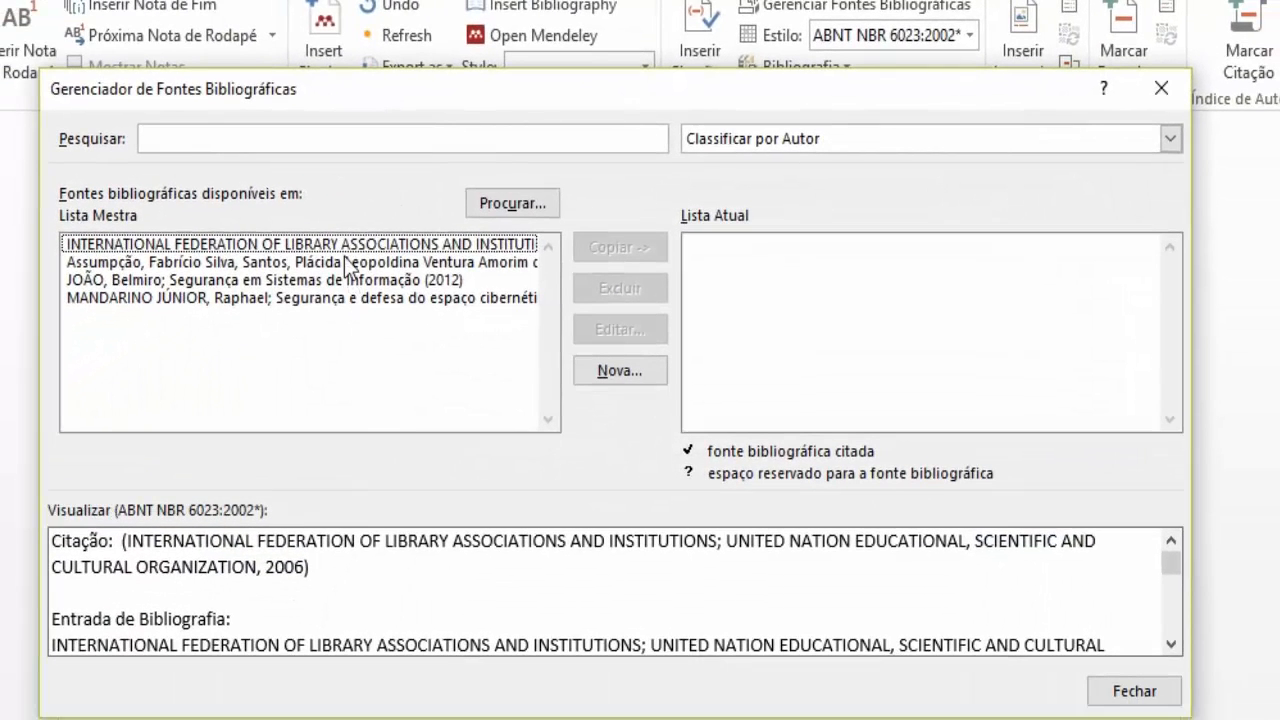
# Step: Select the second source in the master list and read its full bibliography entry in the preview
pyautogui.click(350, 265)
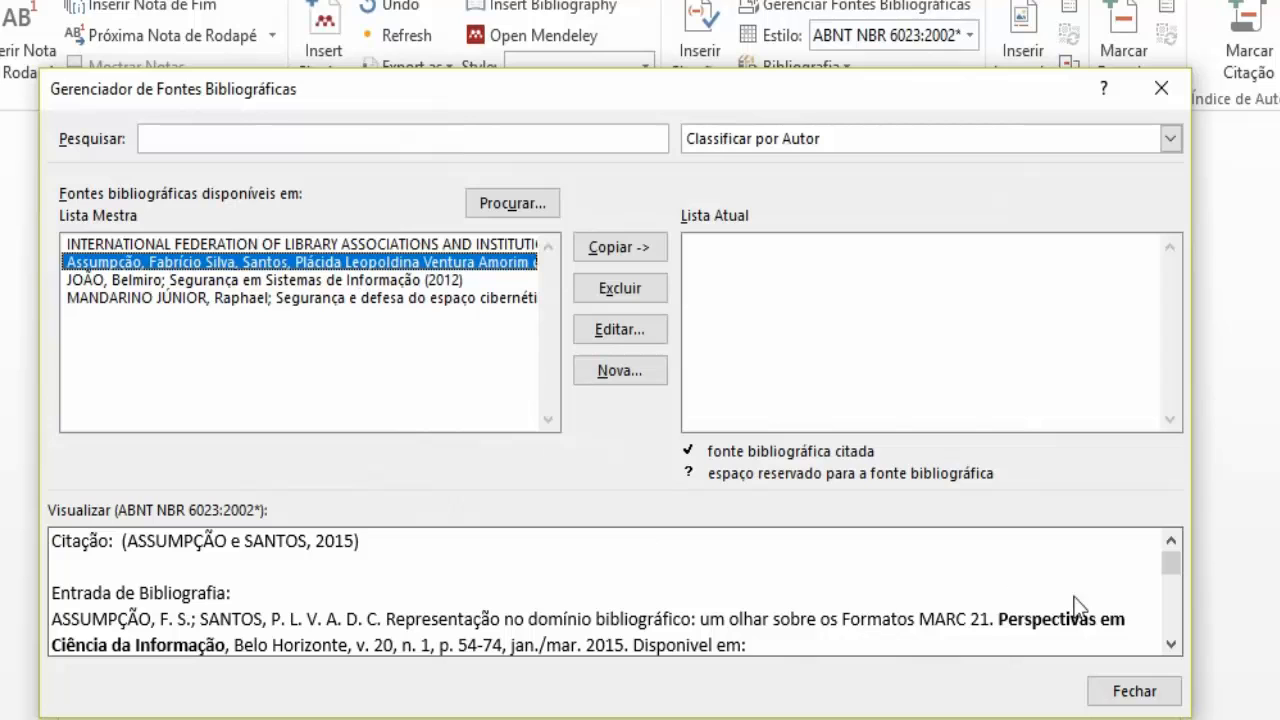
pyautogui.click(1170, 645)
pyautogui.click(1170, 645)
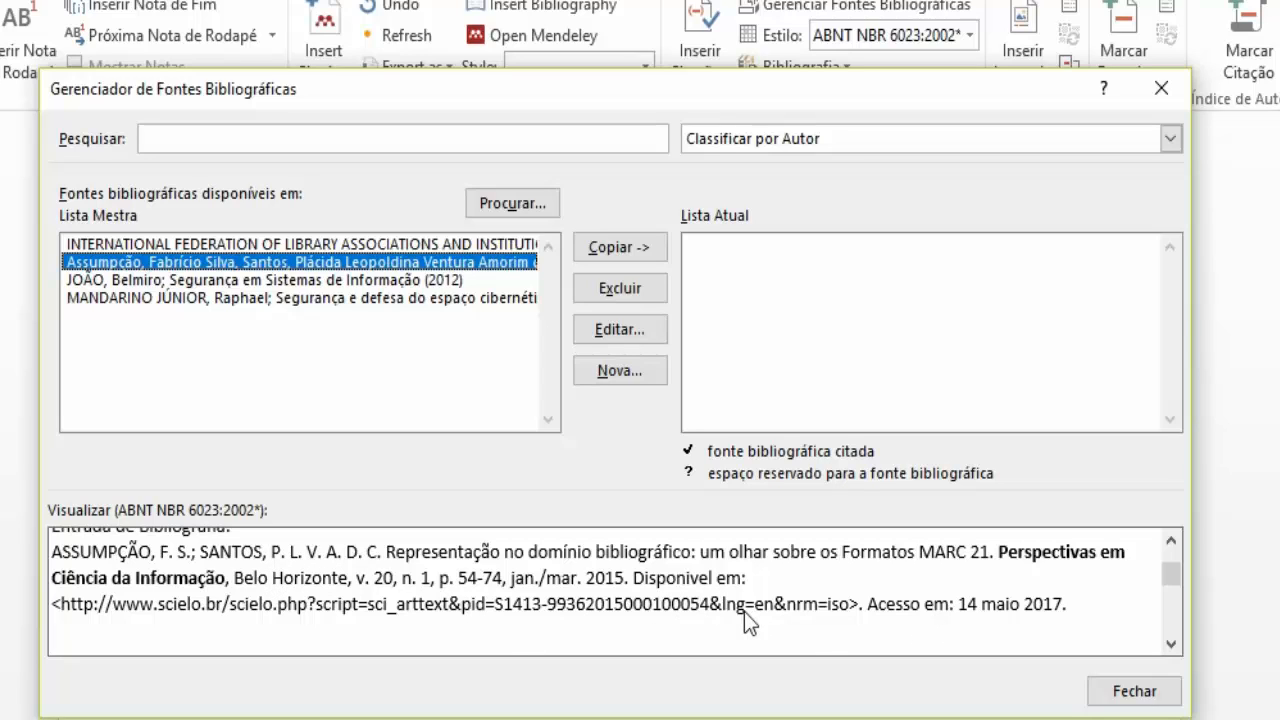
# Step: Open the selected journal article source for editing with all bibliography fields shown, and inspect its access date, URL and DOI
pyautogui.click(627, 328)
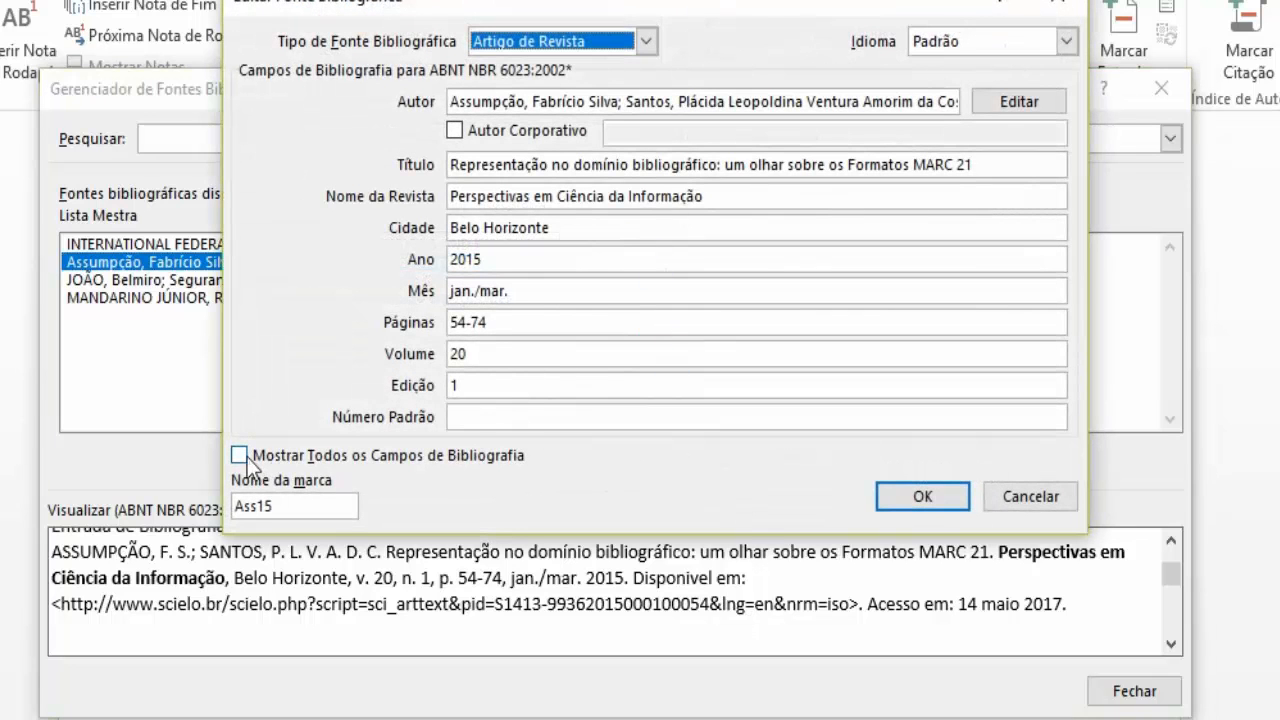
pyautogui.click(245, 456)
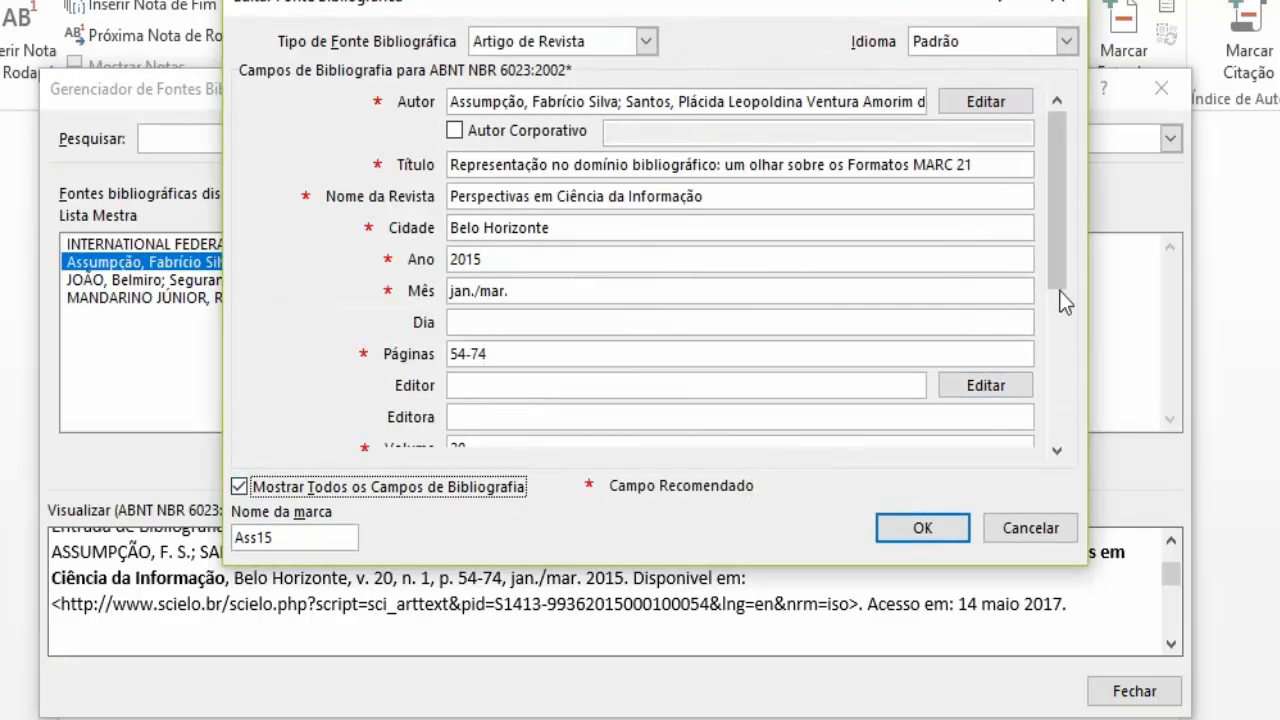
pyautogui.click(1057, 451)
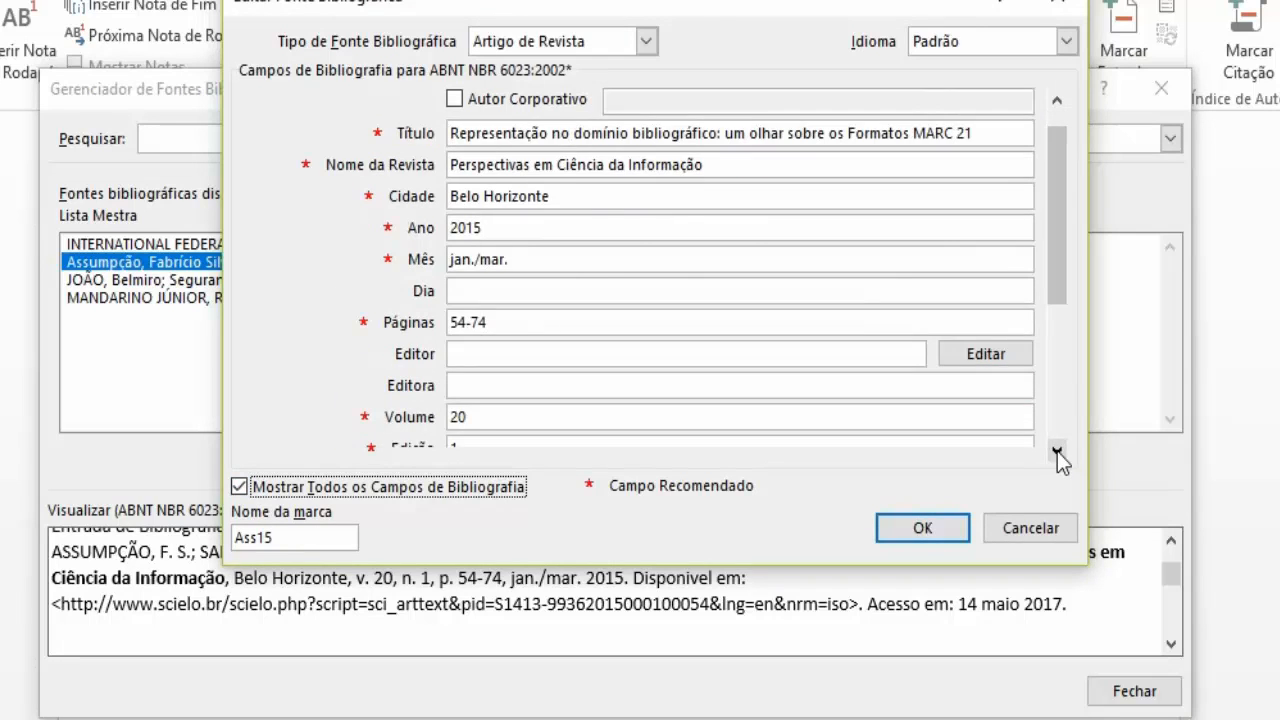
pyautogui.click(1057, 451)
pyautogui.click(1057, 451)
pyautogui.click(1057, 451)
pyautogui.click(1057, 451)
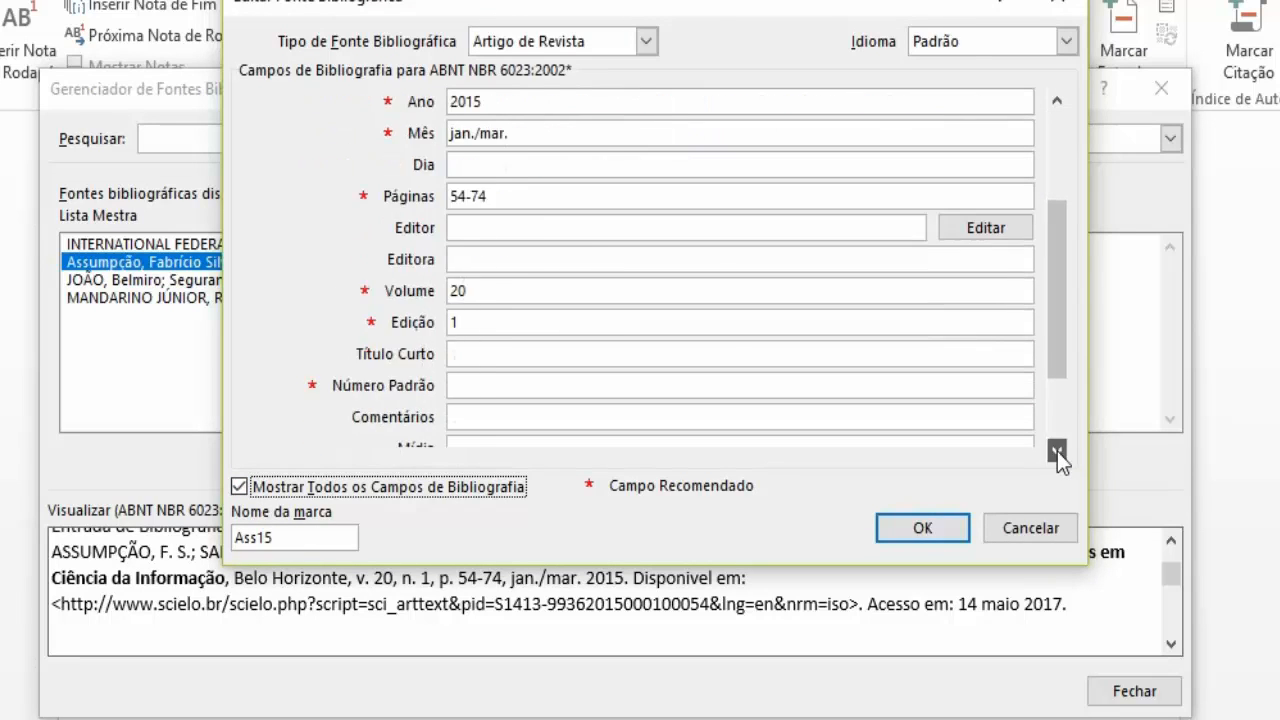
pyautogui.click(1057, 451)
pyautogui.click(1057, 451)
pyautogui.click(1057, 451)
pyautogui.click(1057, 451)
pyautogui.click(1057, 451)
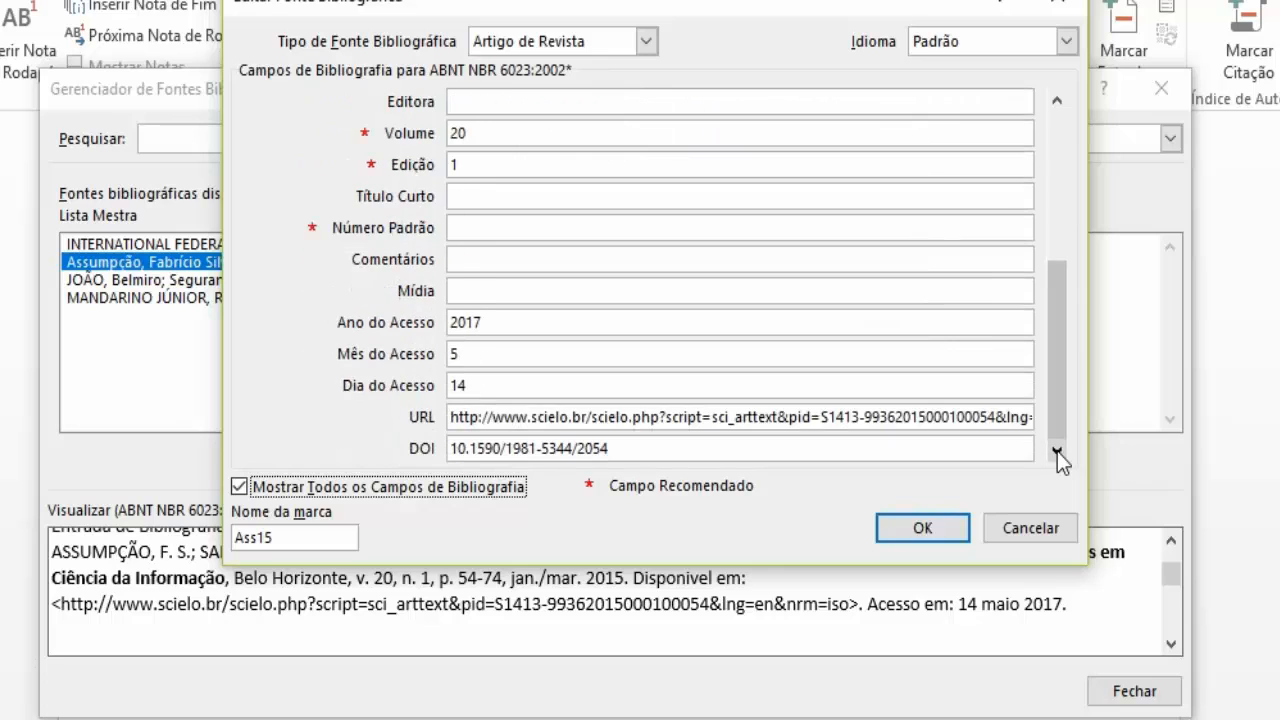
pyautogui.click(788, 419)
pyautogui.click(626, 450)
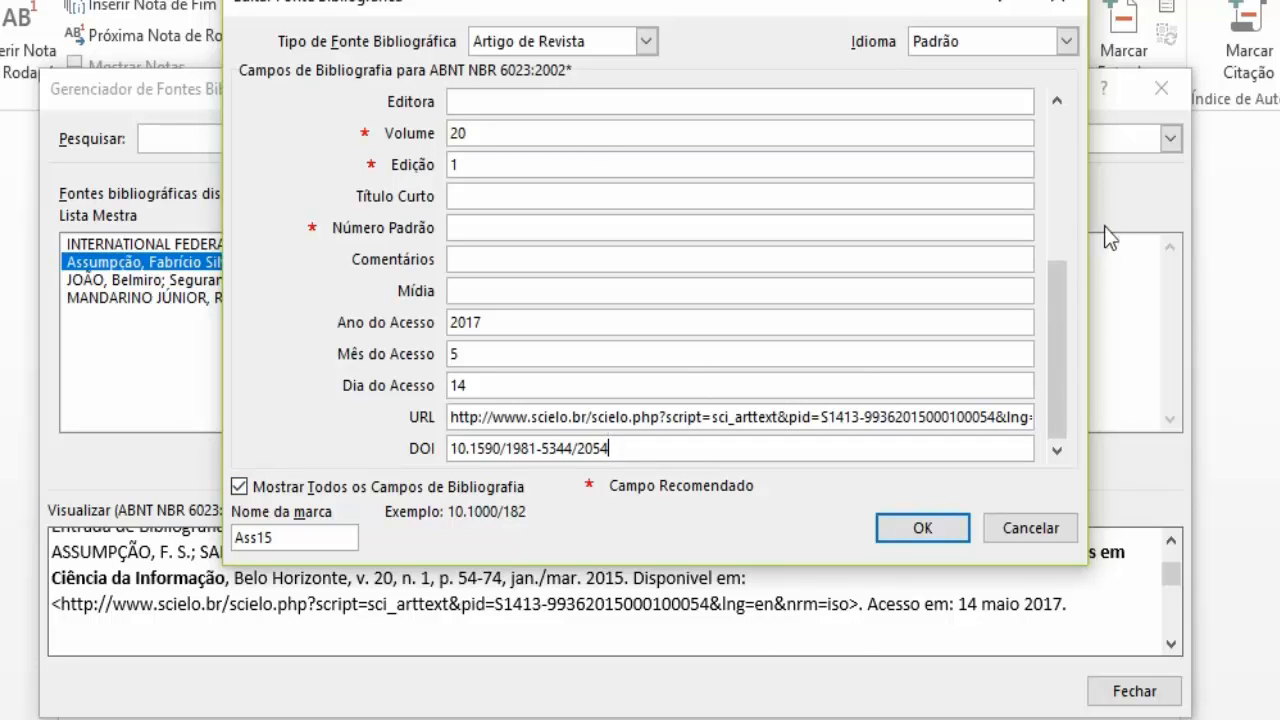
# Step: Review the article's completed fields from Autor through to DOI, then return to the Páginas field
pyautogui.click(1058, 133)
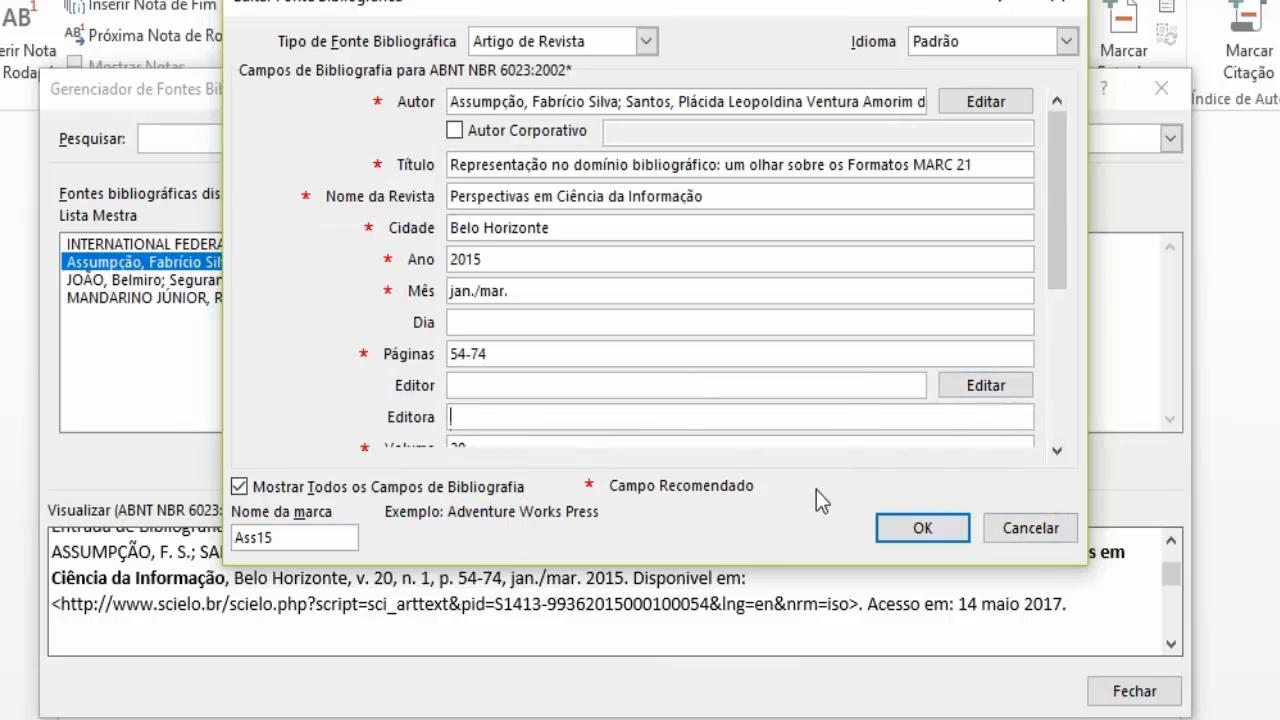
pyautogui.click(1058, 452)
pyautogui.click(1058, 452)
pyautogui.click(1058, 454)
pyautogui.click(1058, 454)
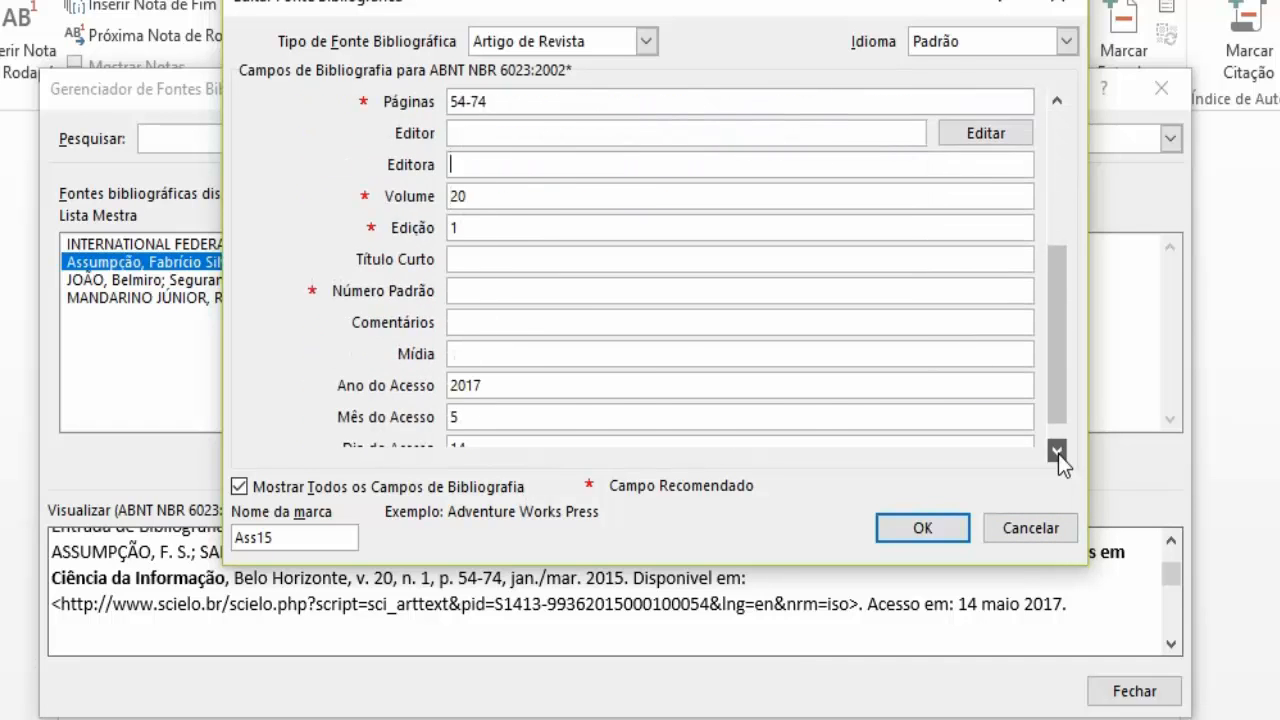
pyautogui.click(1058, 454)
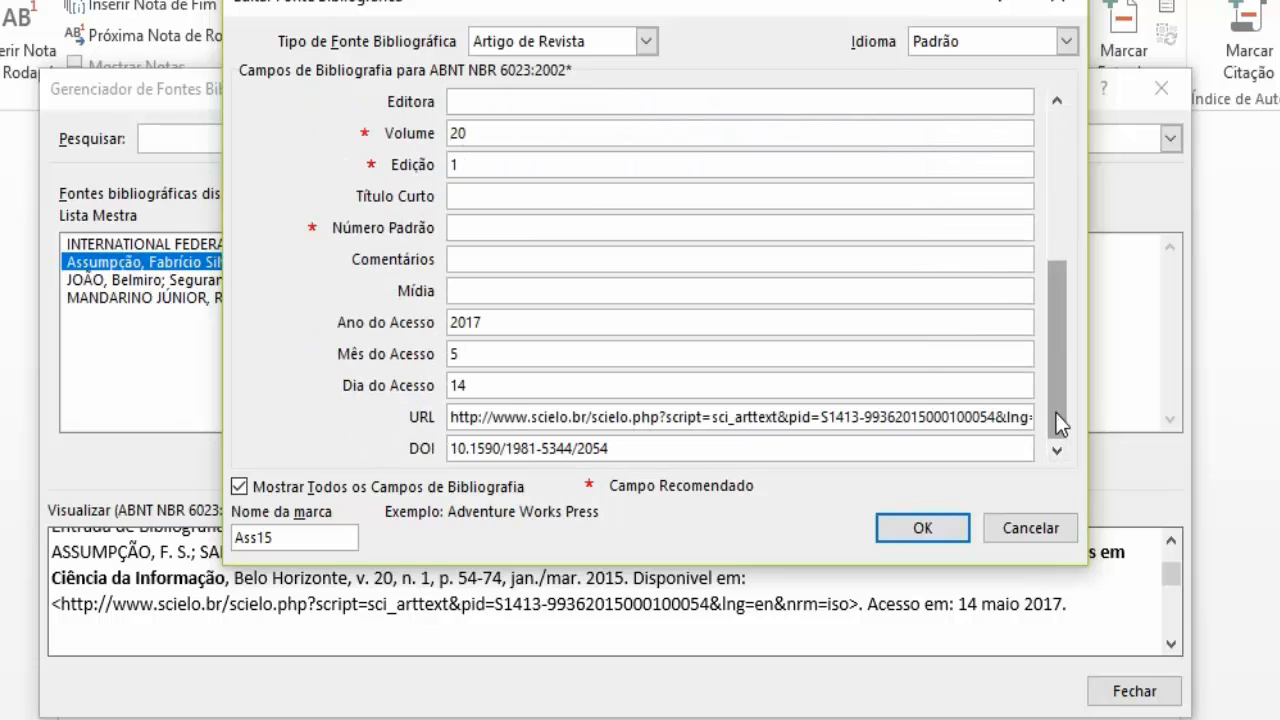
pyautogui.click(1058, 101)
pyautogui.click(1058, 101)
pyautogui.click(1058, 101)
pyautogui.click(1058, 101)
pyautogui.click(1058, 101)
pyautogui.click(1058, 101)
pyautogui.click(1058, 101)
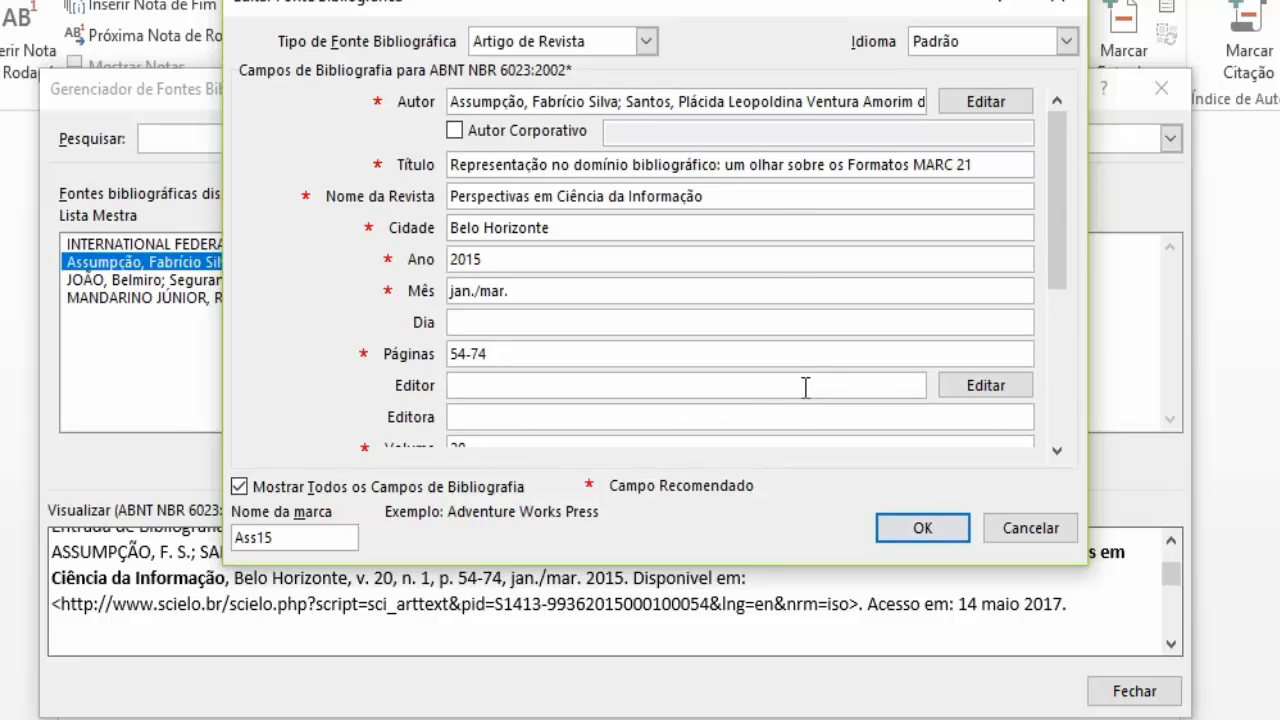
pyautogui.click(789, 353)
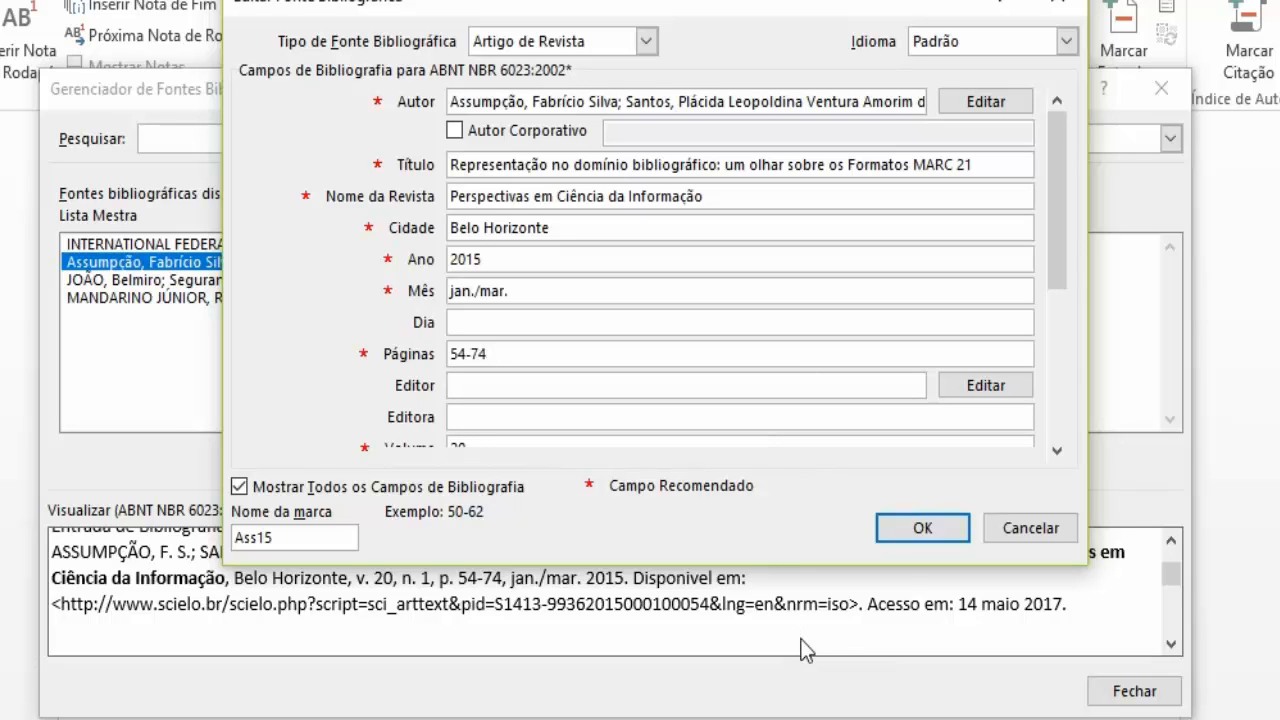
# Step: Compare the article's volume, edition, access date, URL and DOI fields with its formatted reference, then return to the Autor field
pyautogui.click(1056, 451)
pyautogui.click(1056, 451)
pyautogui.click(1056, 451)
pyautogui.click(1056, 451)
pyautogui.click(1056, 451)
pyautogui.click(1056, 451)
pyautogui.click(1056, 451)
pyautogui.click(1056, 451)
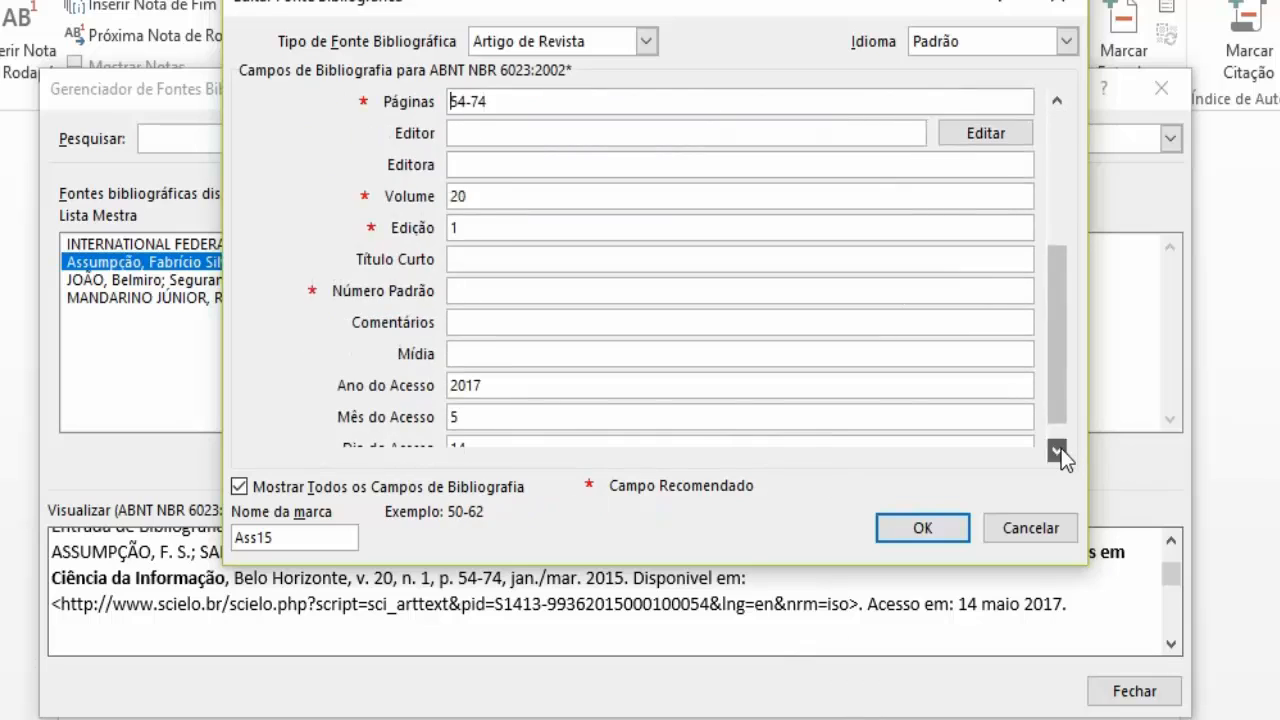
pyautogui.click(1056, 451)
pyautogui.click(1056, 451)
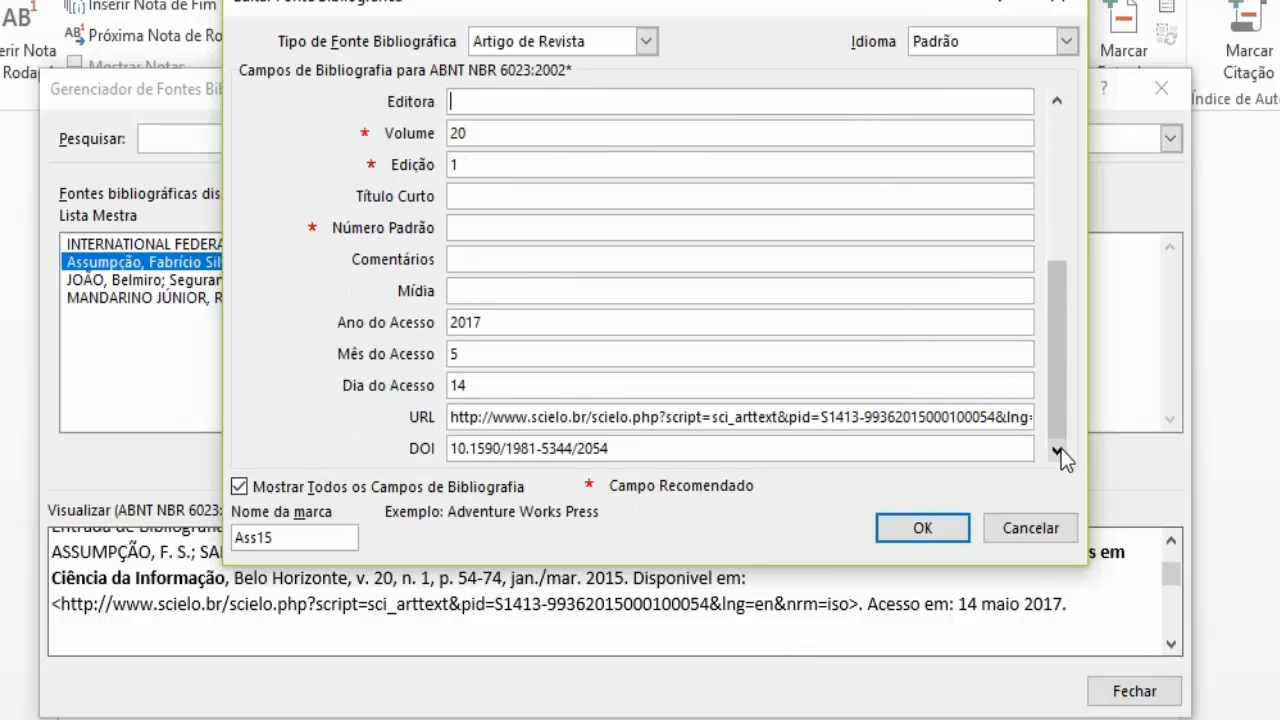
pyautogui.click(1062, 104)
pyautogui.click(1062, 104)
pyautogui.click(1062, 104)
pyautogui.click(1062, 104)
pyautogui.click(1062, 104)
pyautogui.click(1062, 104)
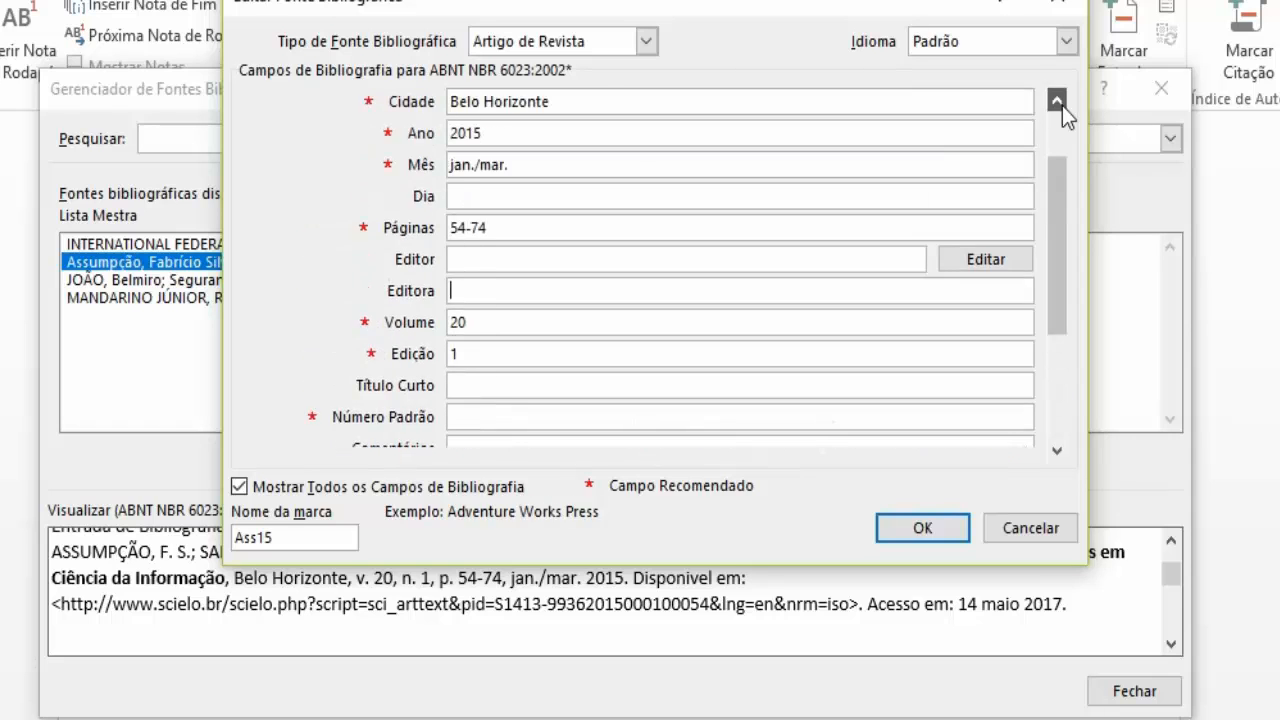
pyautogui.click(1062, 104)
pyautogui.click(1062, 104)
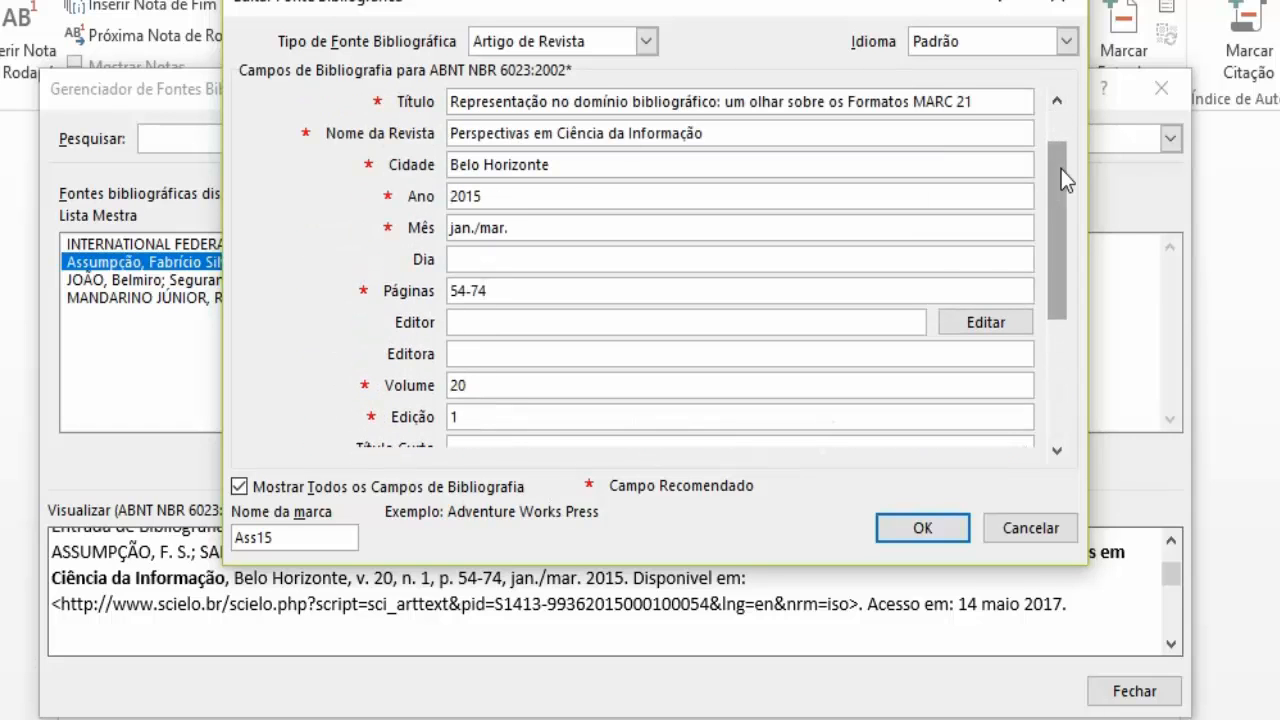
pyautogui.scroll(1, 1060, 180)
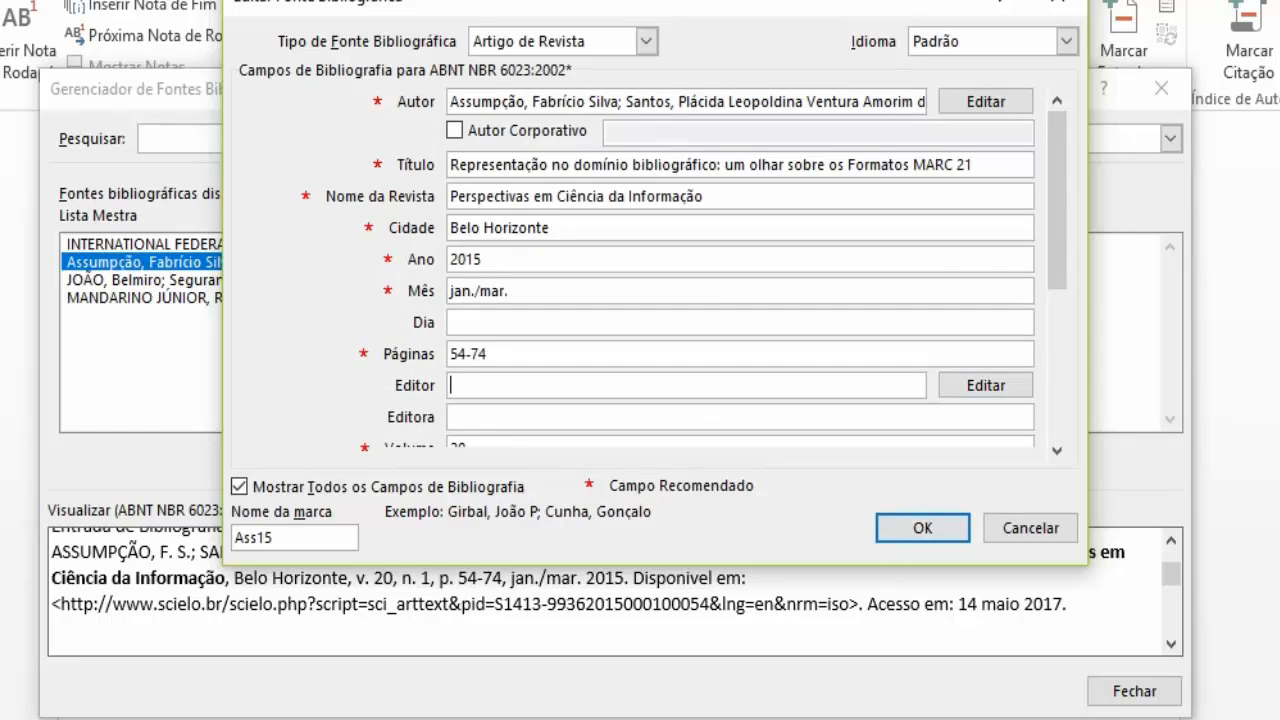
# Step: Review the journal article's remaining fields from Editora to DOI, including the access date and URL, and select the DOI field
pyautogui.click(1061, 454)
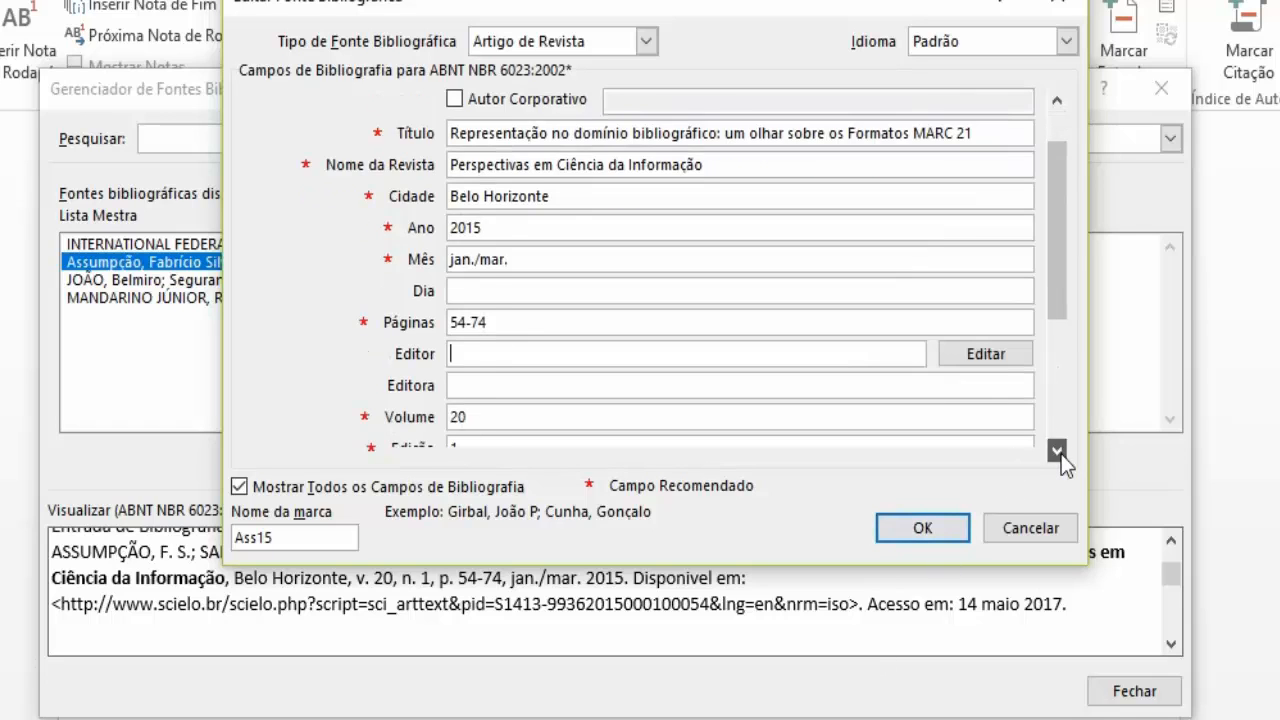
pyautogui.click(1061, 454)
pyautogui.click(1061, 454)
pyautogui.click(1061, 454)
pyautogui.scroll(-2, 1074, 418)
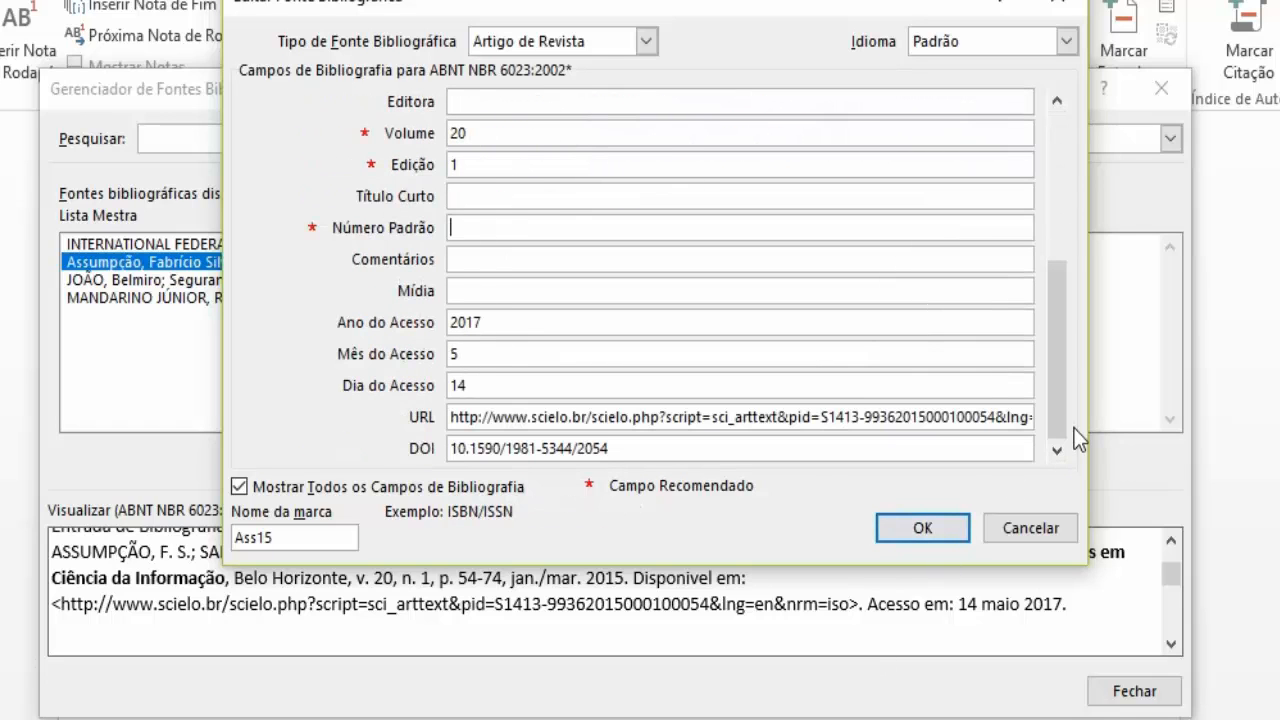
pyautogui.click(805, 456)
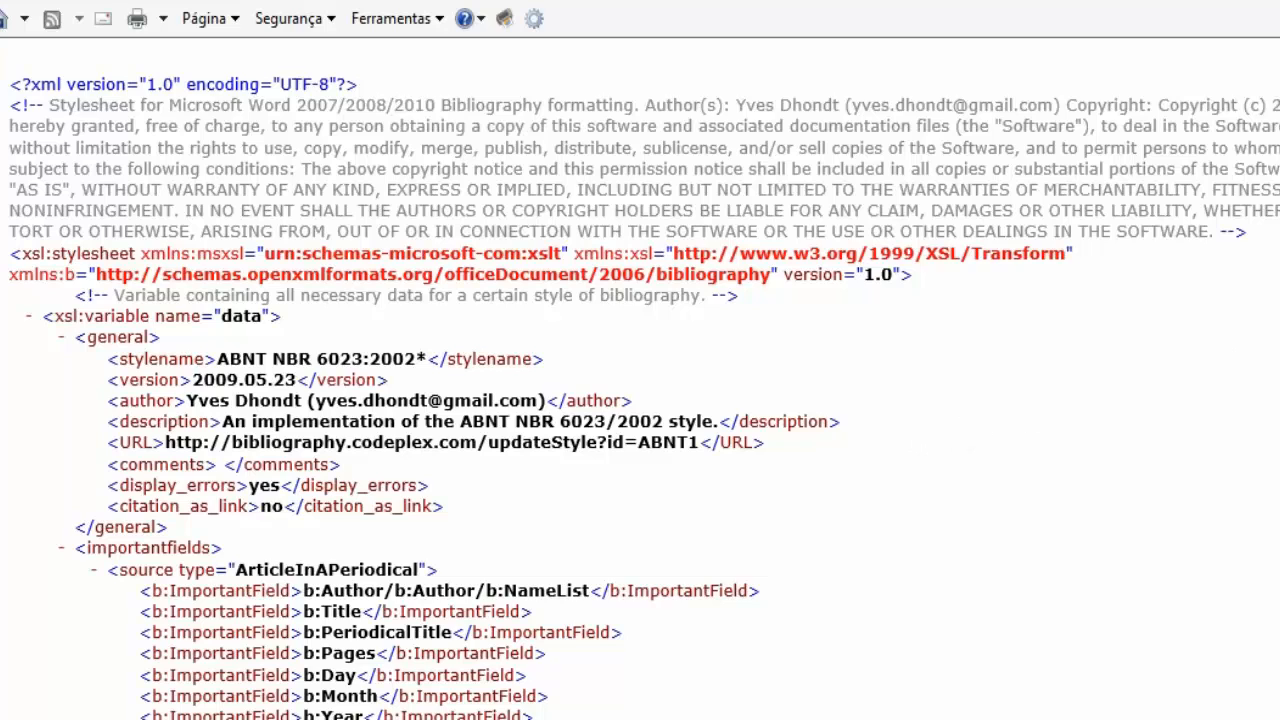
# Step: In the browser, examine the ABNT NBR 6023:2002* style's XML file, comparing the important fields defined for ArticleInAPeriodical and Book
pyautogui.scroll(-2, 640, 400)
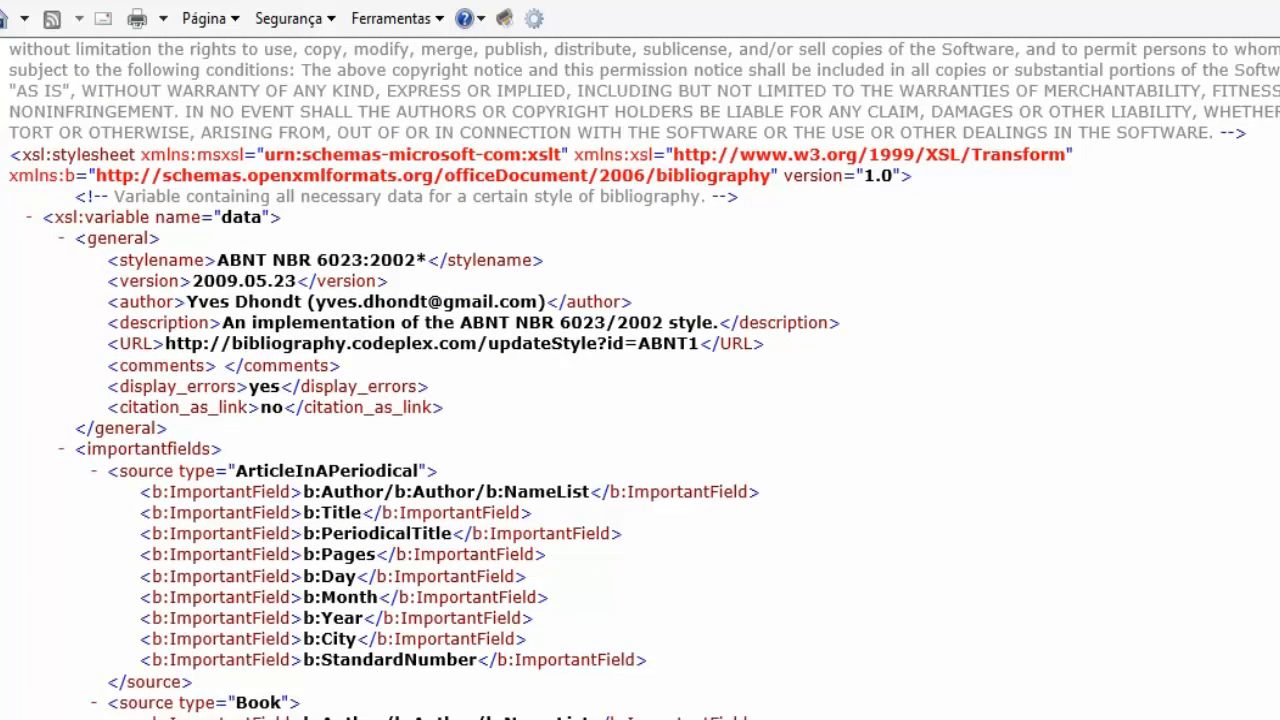
pyautogui.scroll(-4, 640, 400)
pyautogui.scroll(1, 1225, 470)
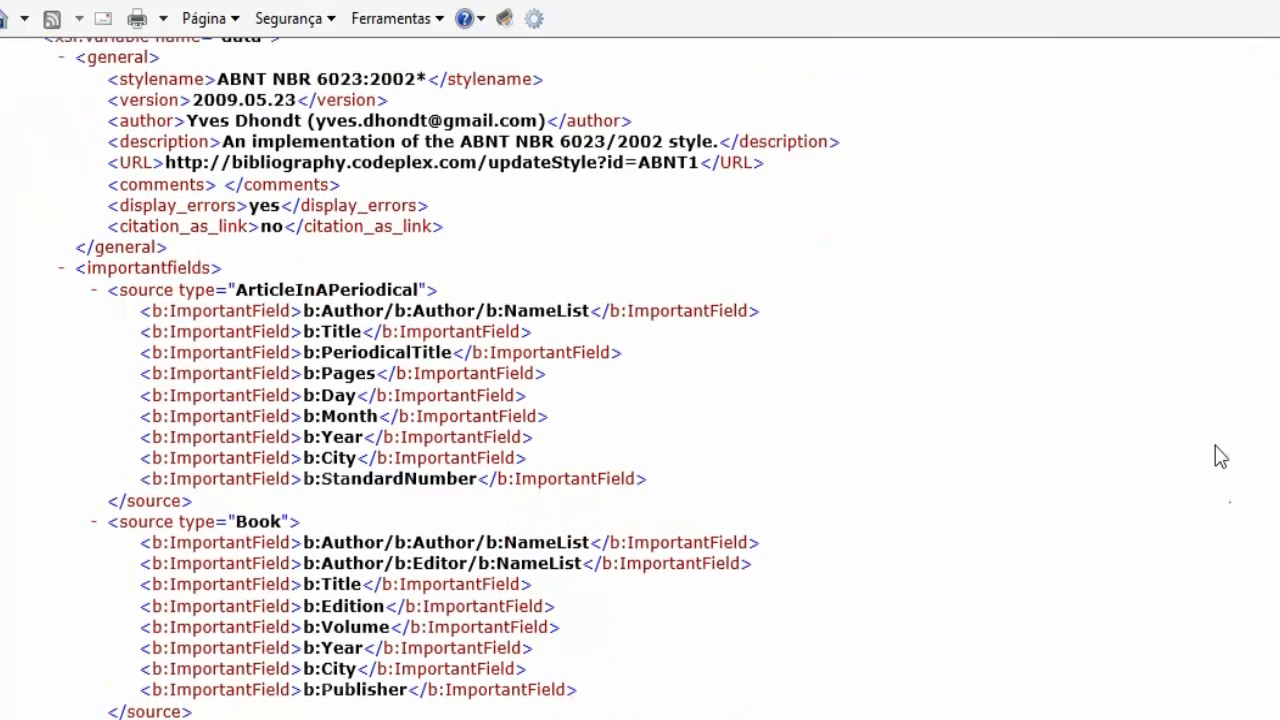
pyautogui.scroll(1, 1025, 322)
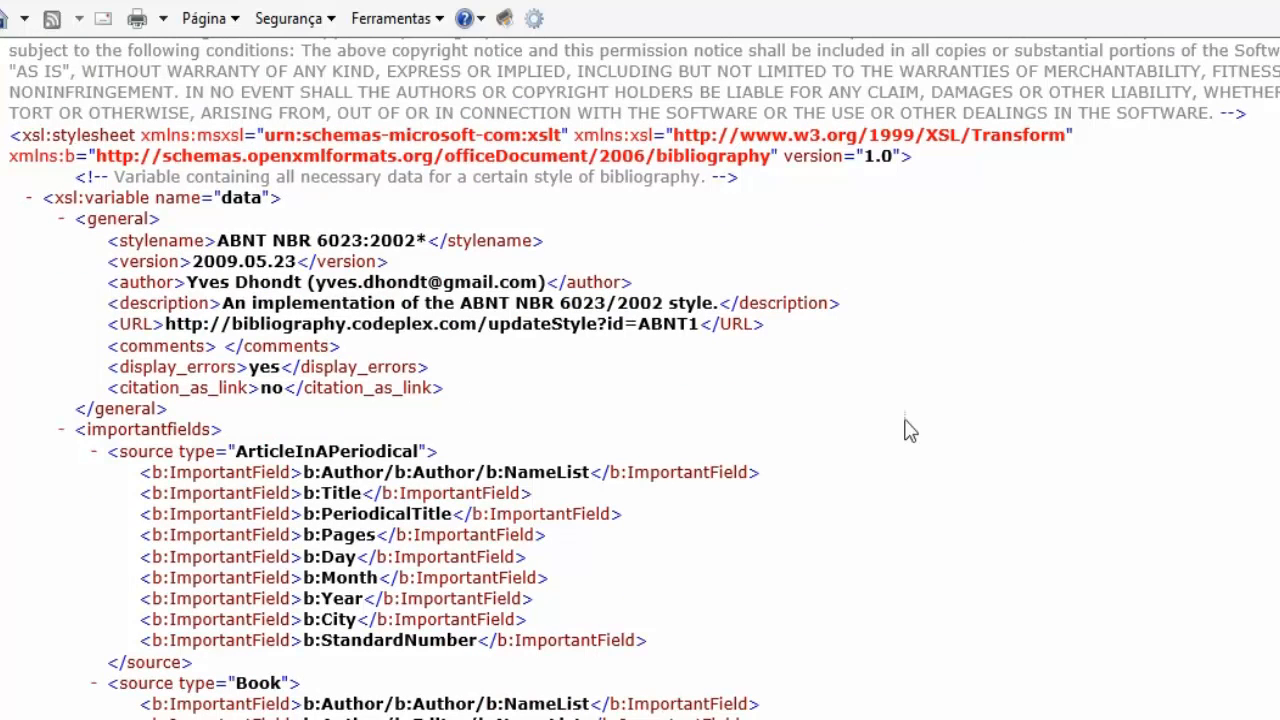
pyautogui.scroll(-3, 1097, 372)
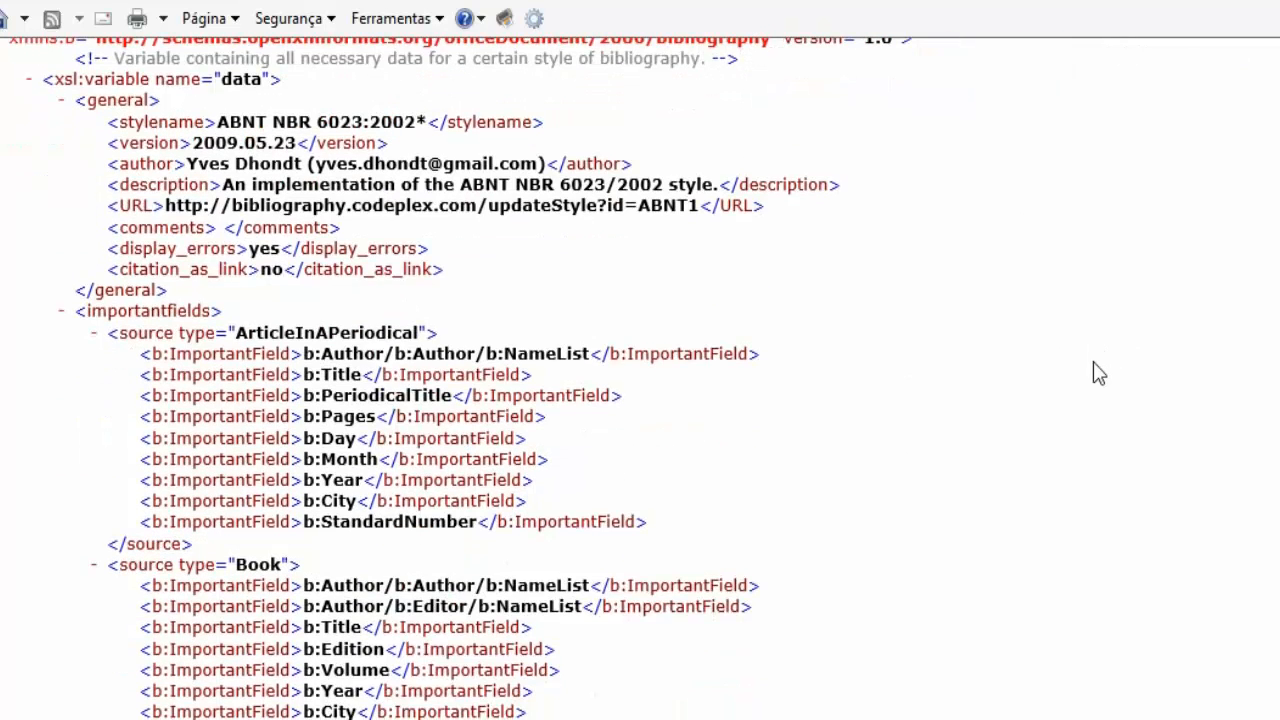
pyautogui.scroll(-3, 997, 335)
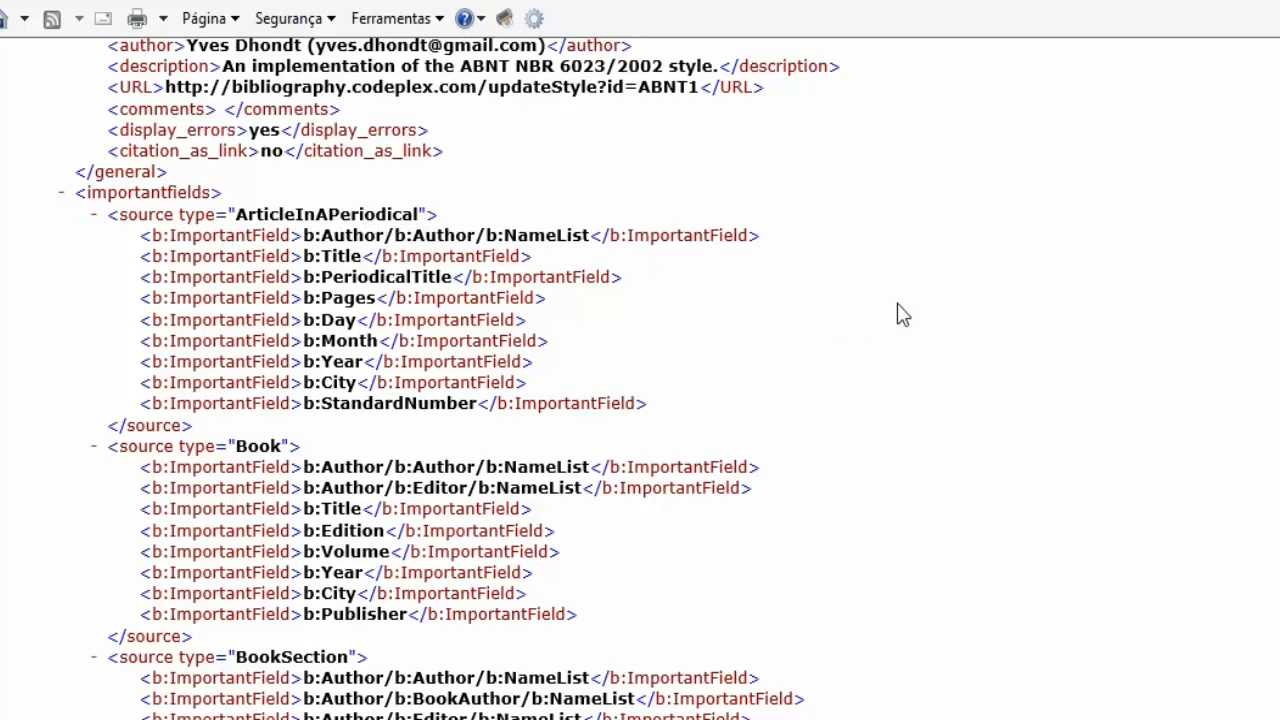
pyautogui.scroll(-2, 860, 300)
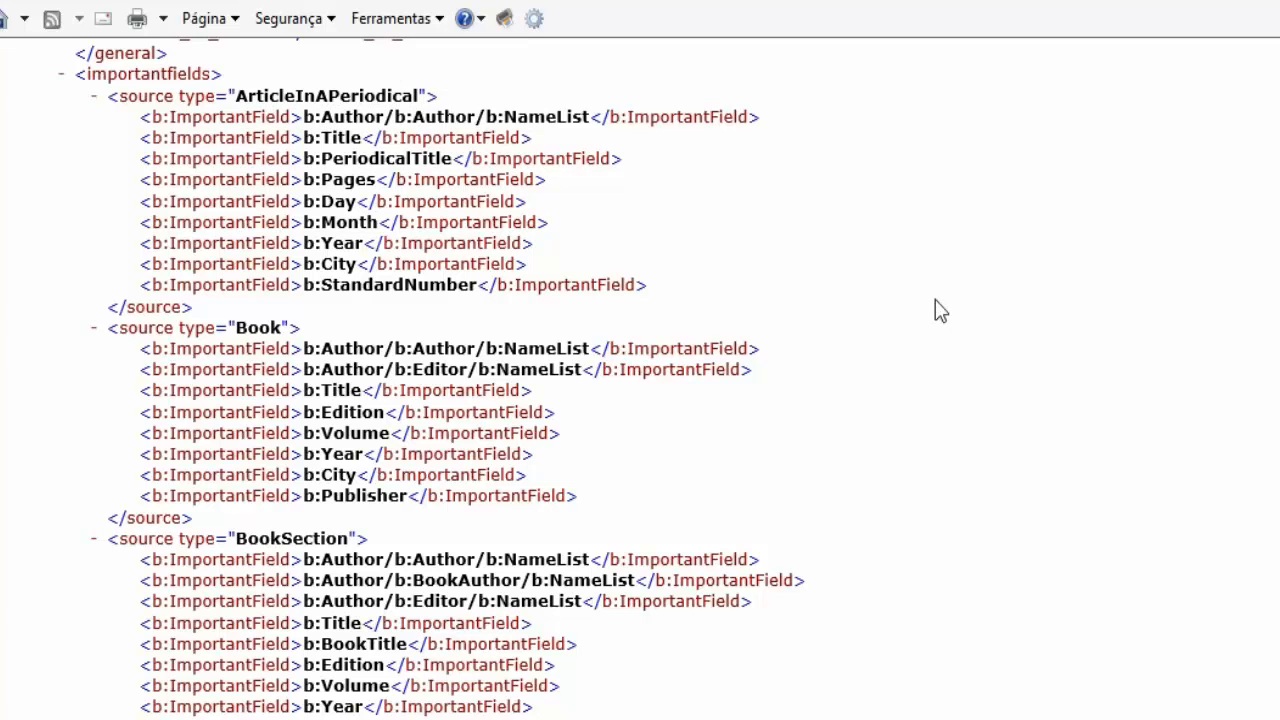
# Step: Examine the important fields for BookSection, ConferenceProceedings and Film in the style's XML, and recheck those for ArticleInAPeriodical
pyautogui.scroll(-5, 935, 309)
pyautogui.scroll(-5, 940, 312)
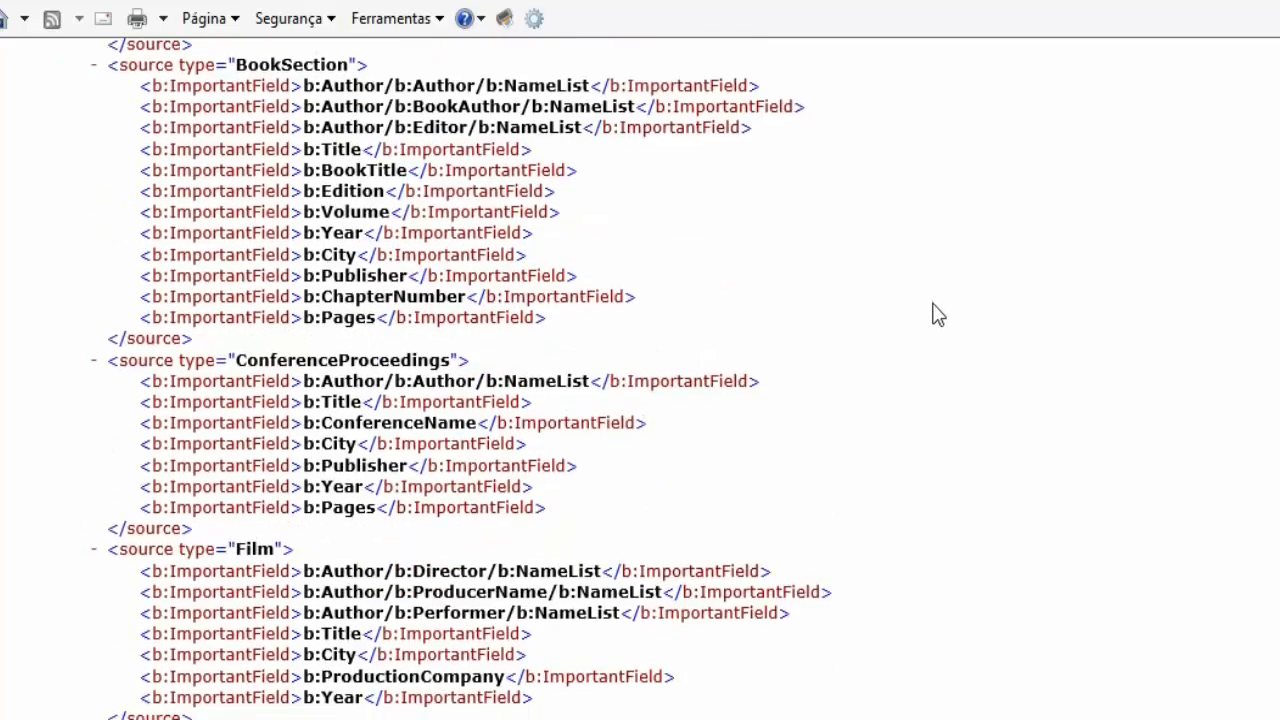
pyautogui.scroll(-5, 933, 315)
pyautogui.scroll(5, 933, 315)
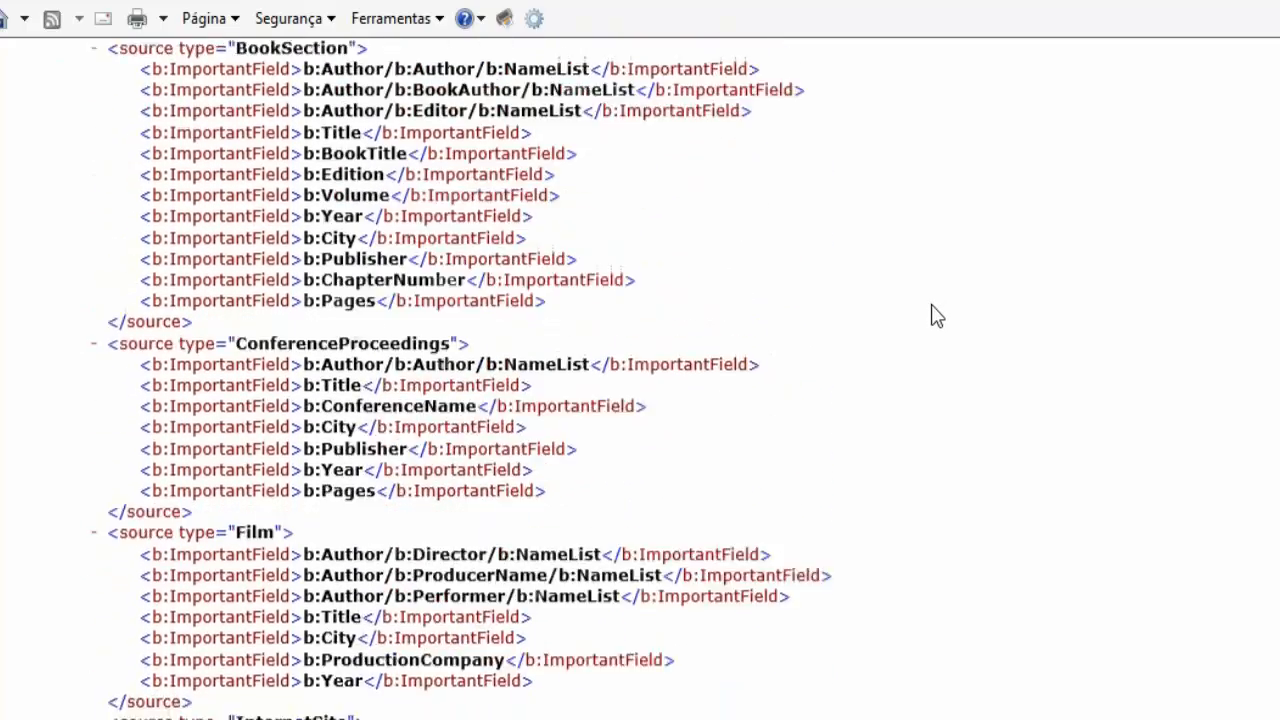
pyautogui.scroll(18, 935, 316)
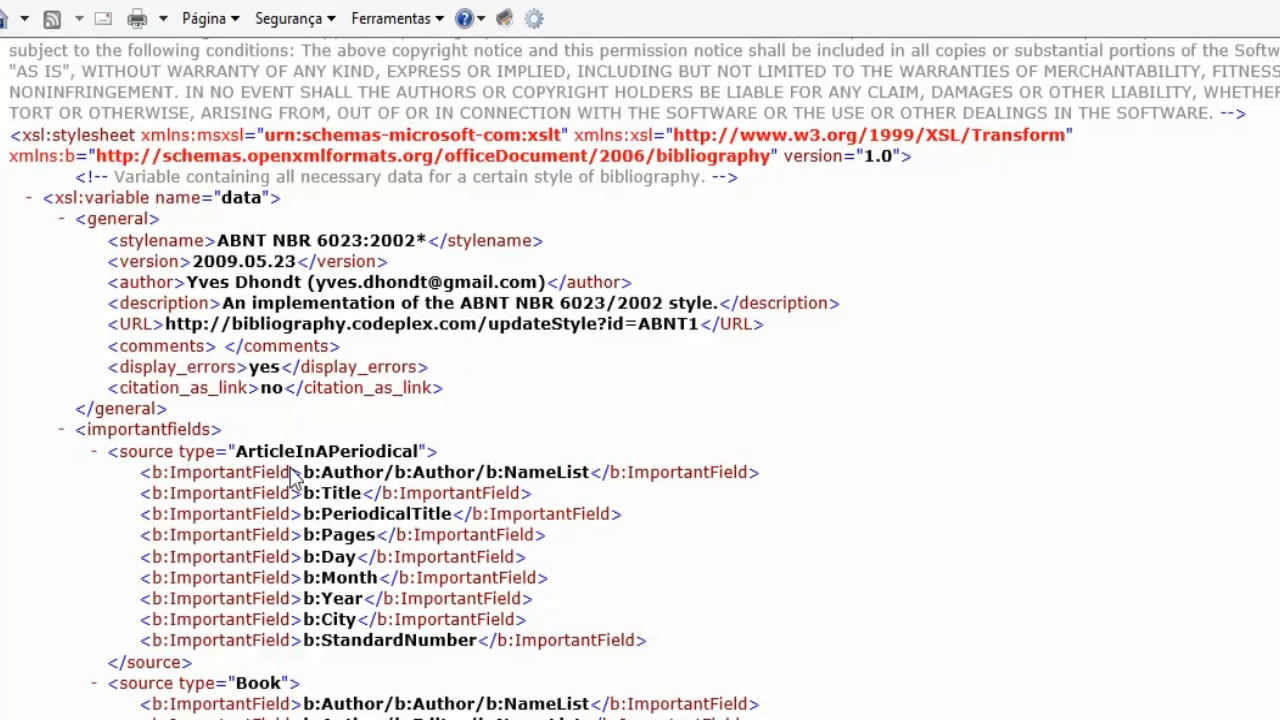
pyautogui.scroll(-17, 866, 386)
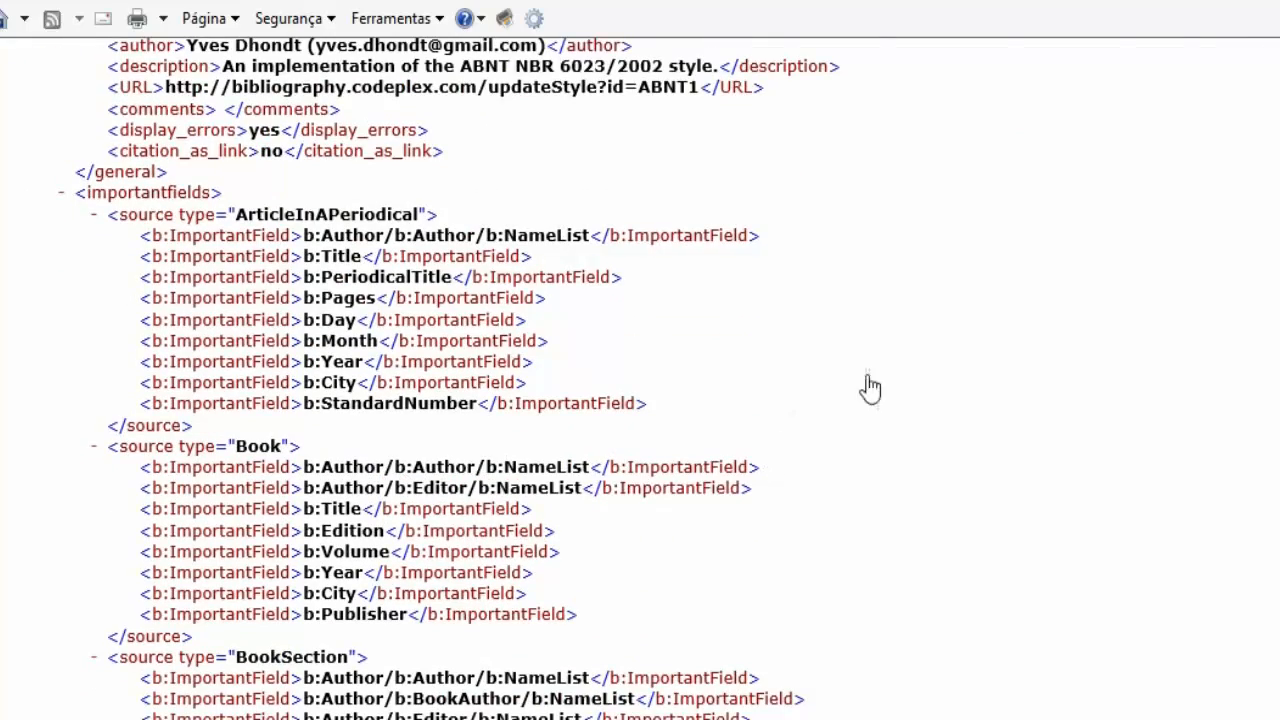
pyautogui.scroll(-7, 928, 360)
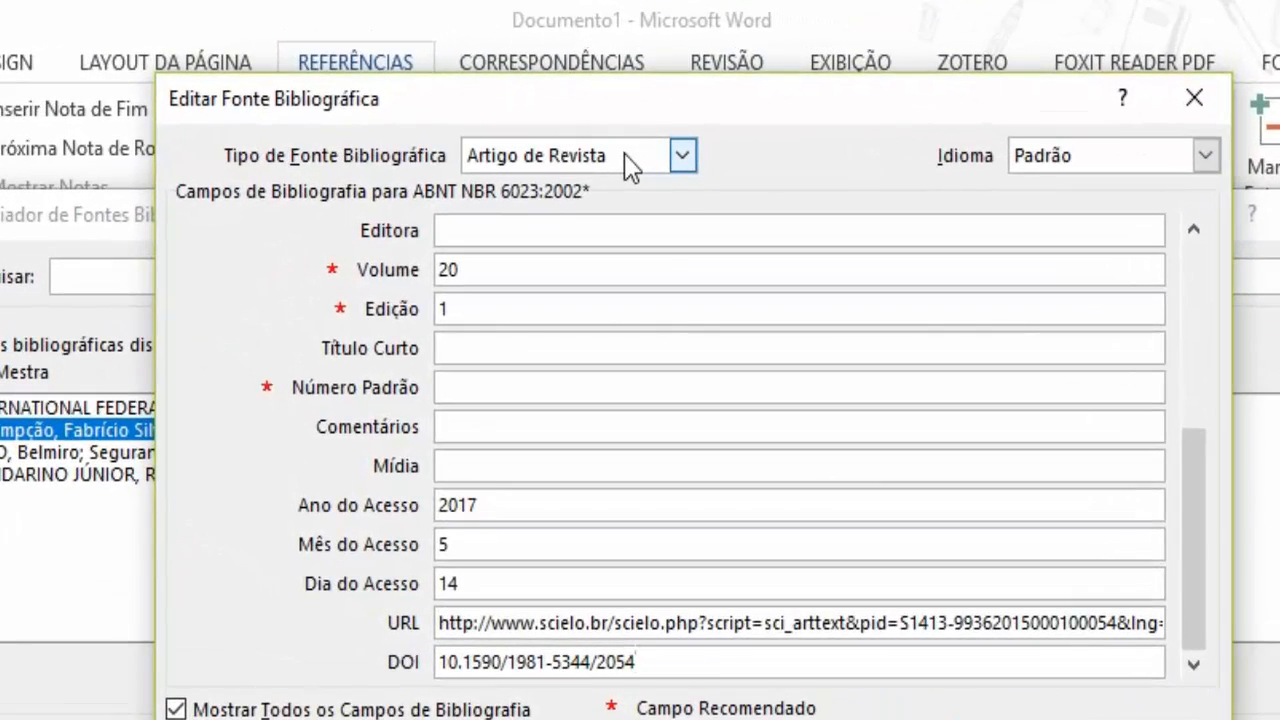
# Step: In Word, switch the source type to Artigo em um Periódico to compare its fields, and restore it to Artigo de Revista
pyautogui.click(683, 156)
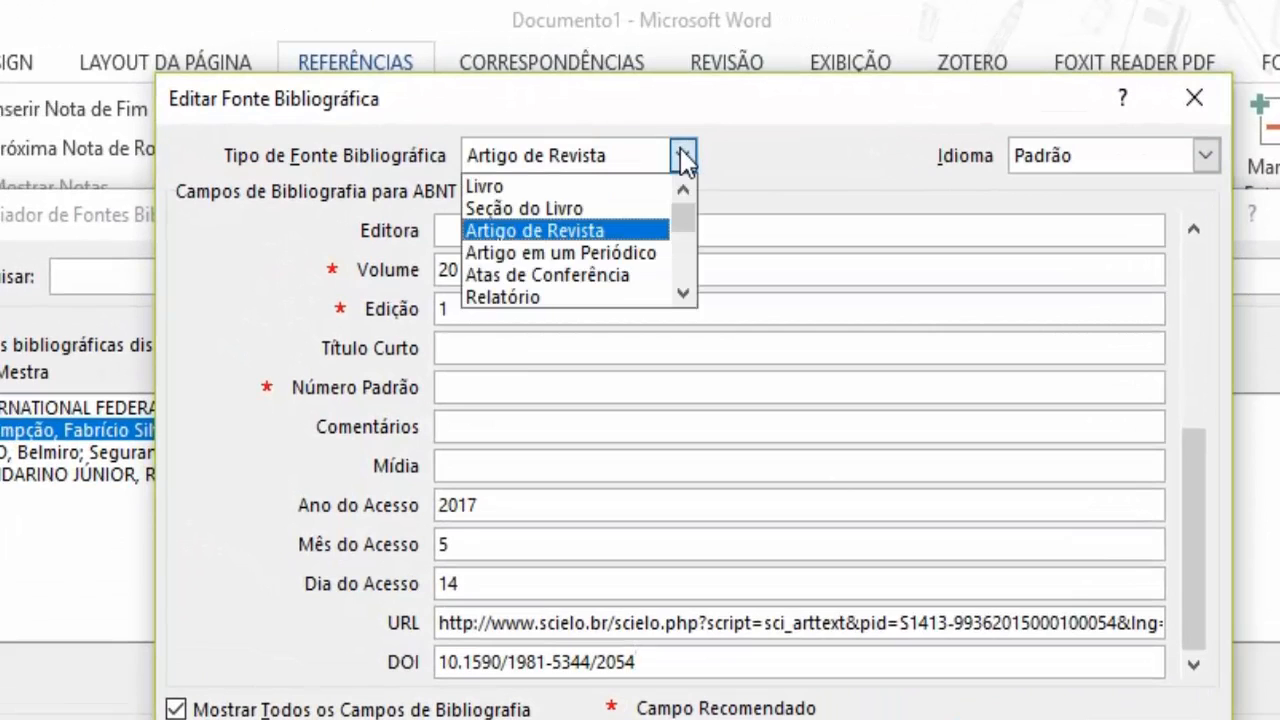
pyautogui.click(646, 233)
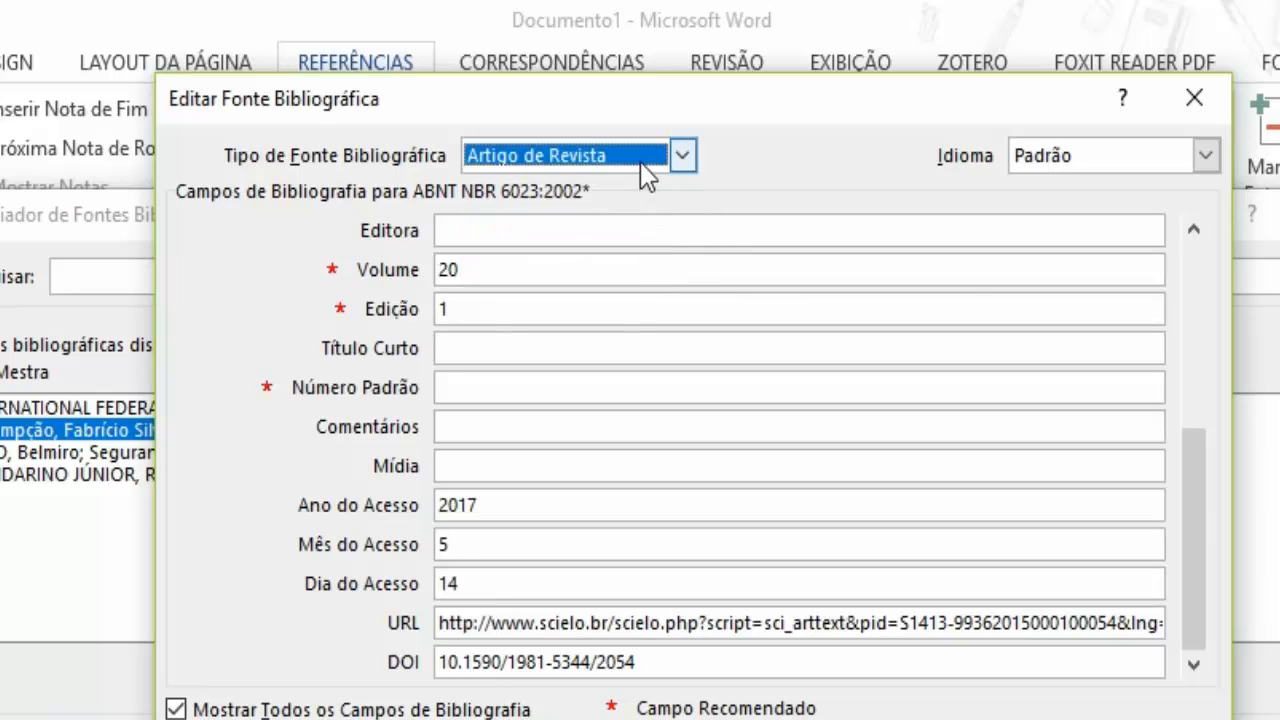
pyautogui.click(673, 160)
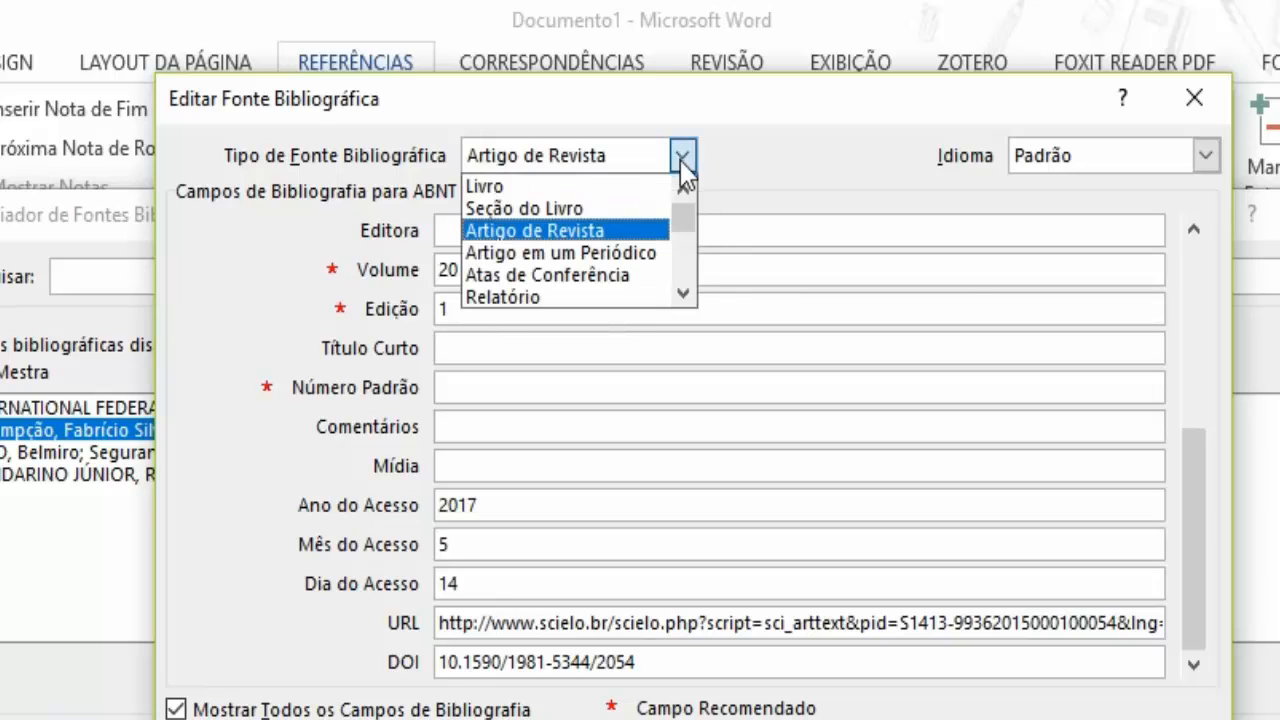
pyautogui.click(663, 250)
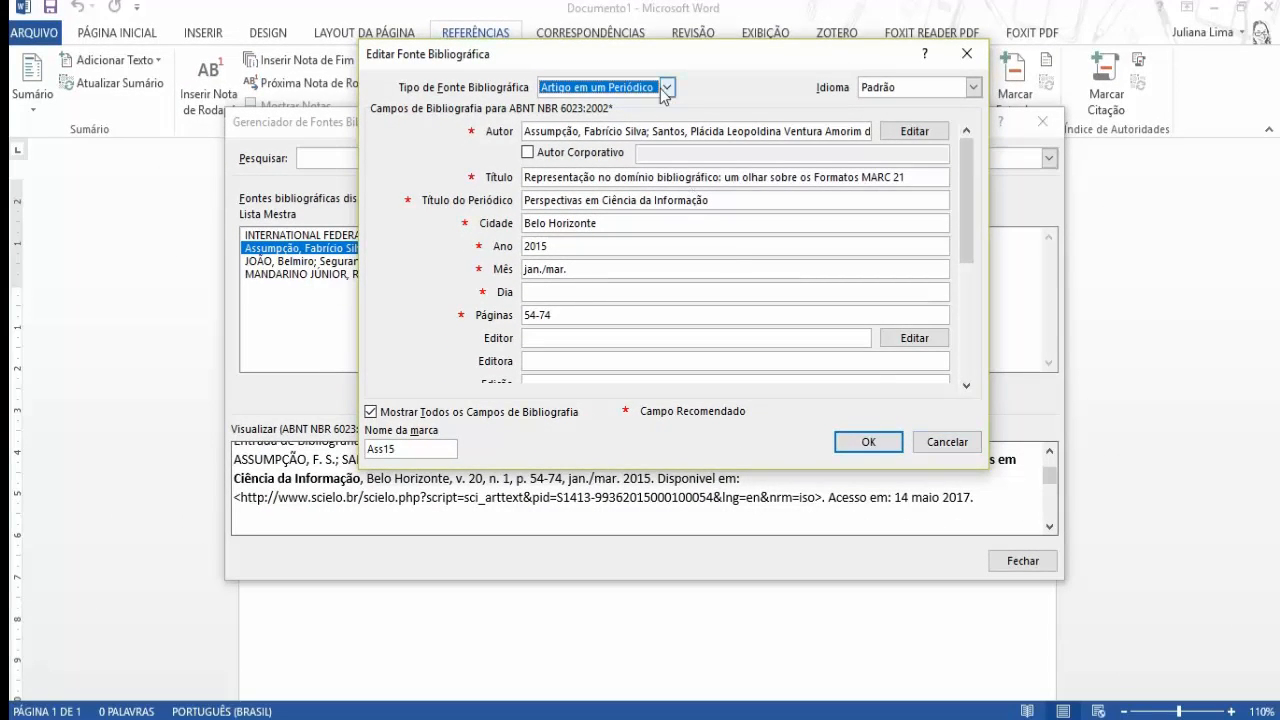
pyautogui.click(667, 89)
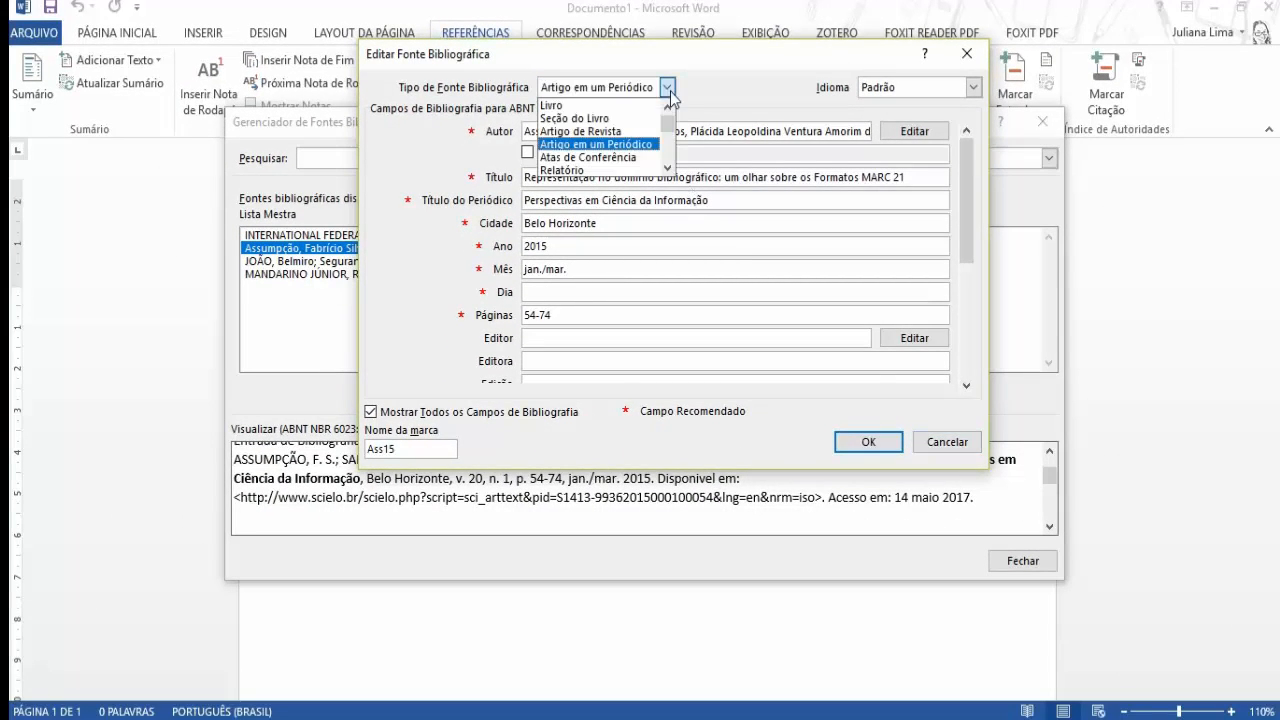
pyautogui.click(631, 132)
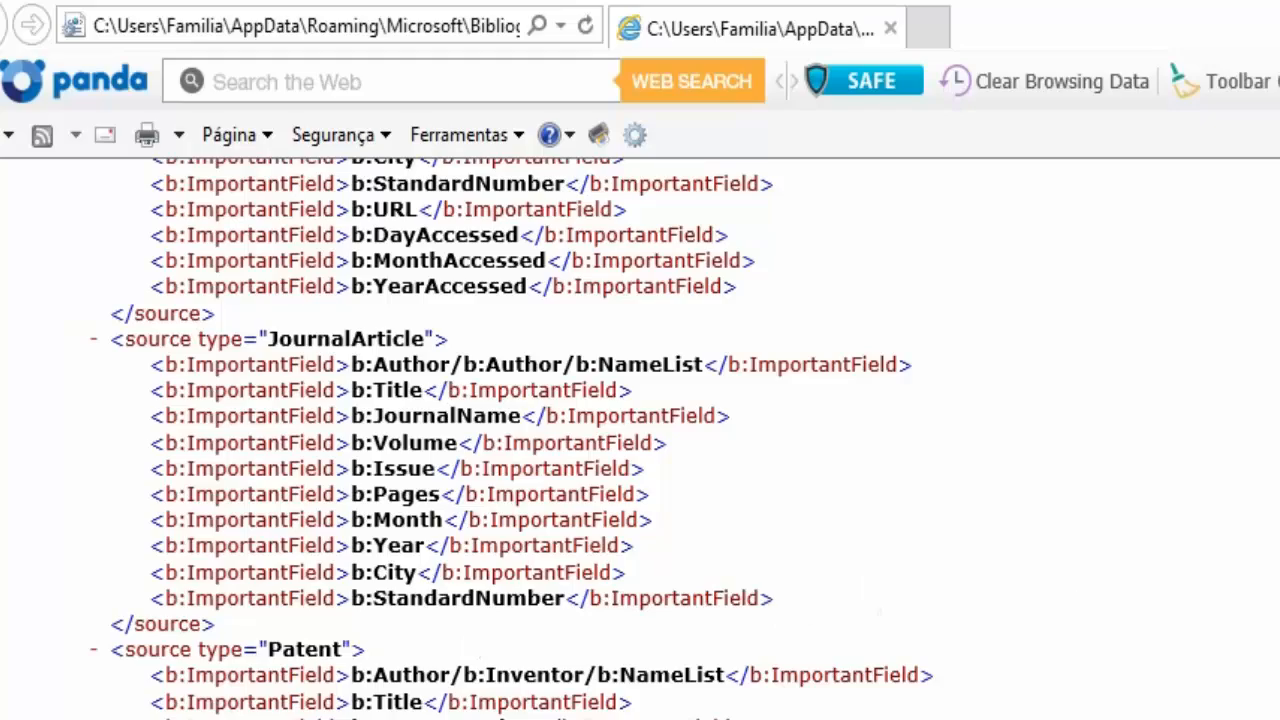
# Step: In the style's XML file, look through the source definitions from JournalArticle to the citation section and back up past BookSection
pyautogui.scroll(-12, 640, 440)
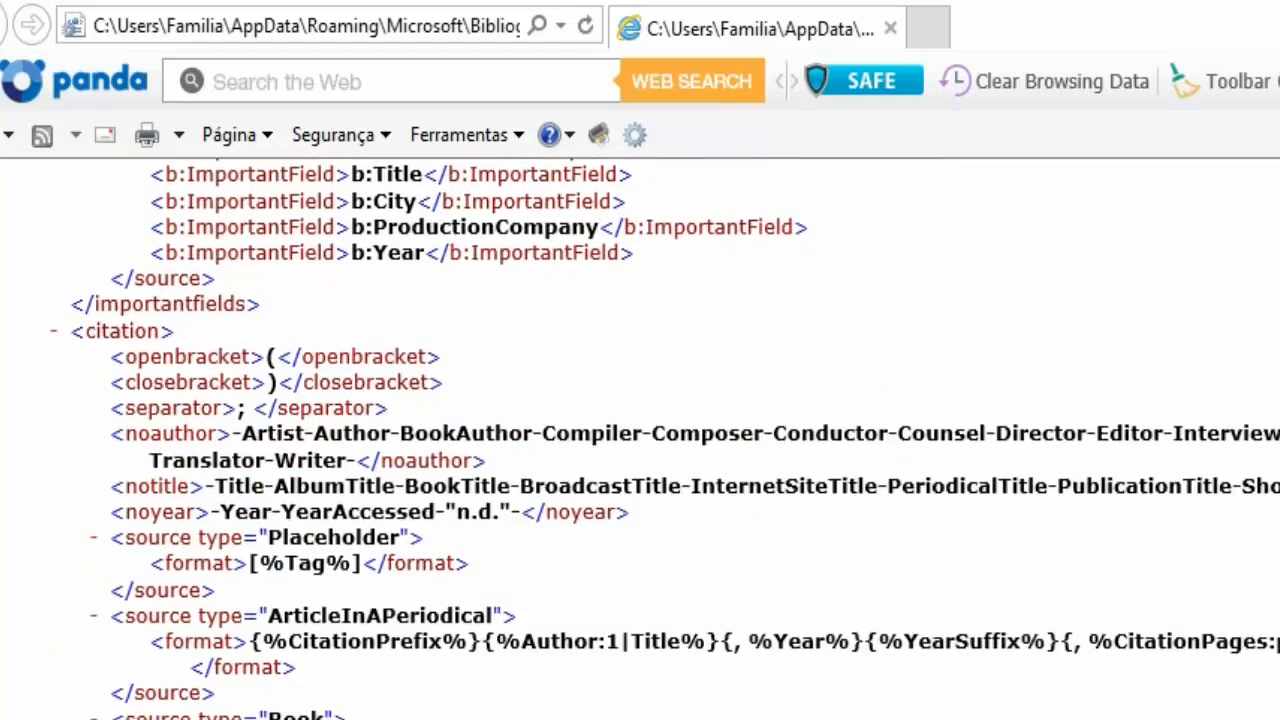
pyautogui.scroll(-4, 943, 471)
pyautogui.scroll(8, 971, 614)
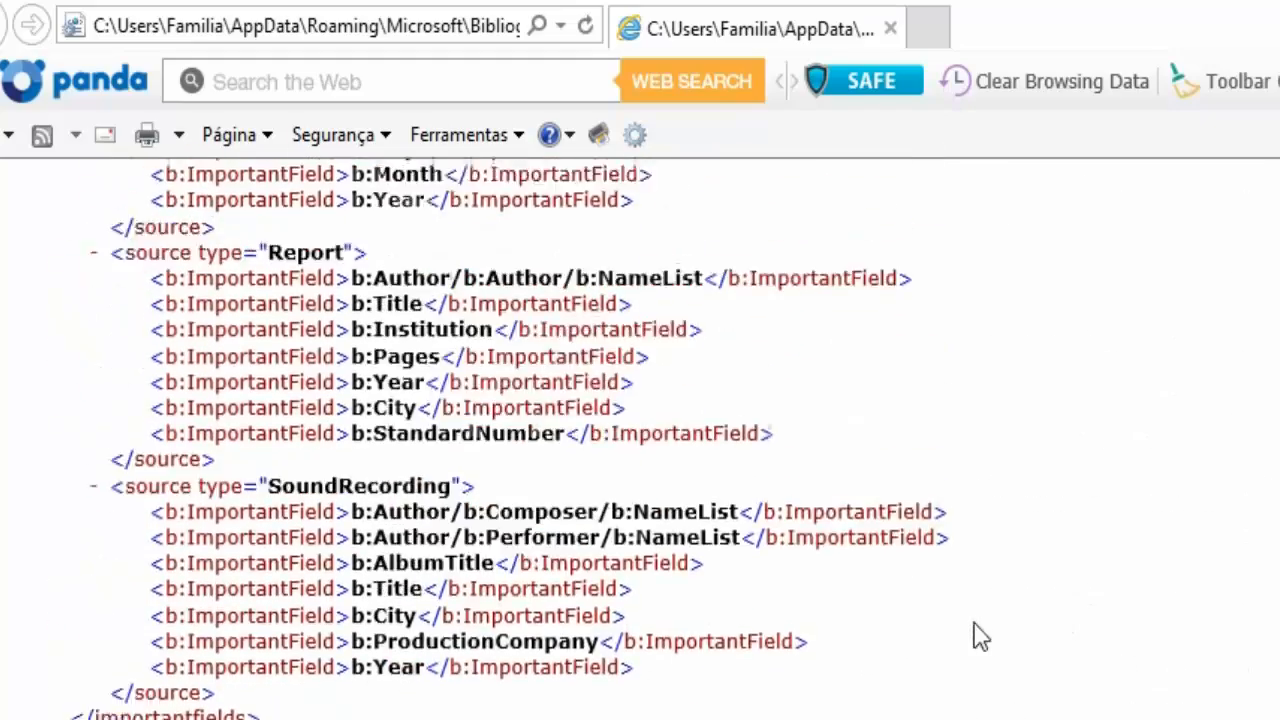
pyautogui.scroll(20, 1194, 536)
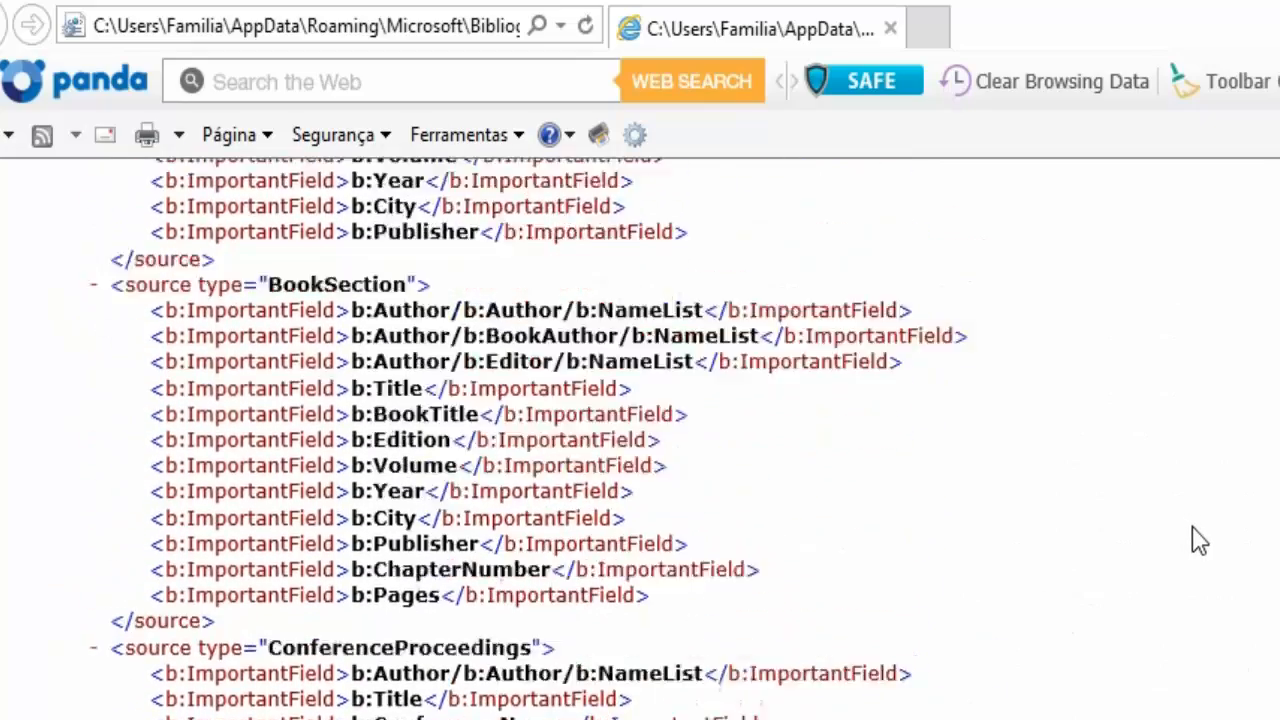
pyautogui.scroll(15, 1195, 537)
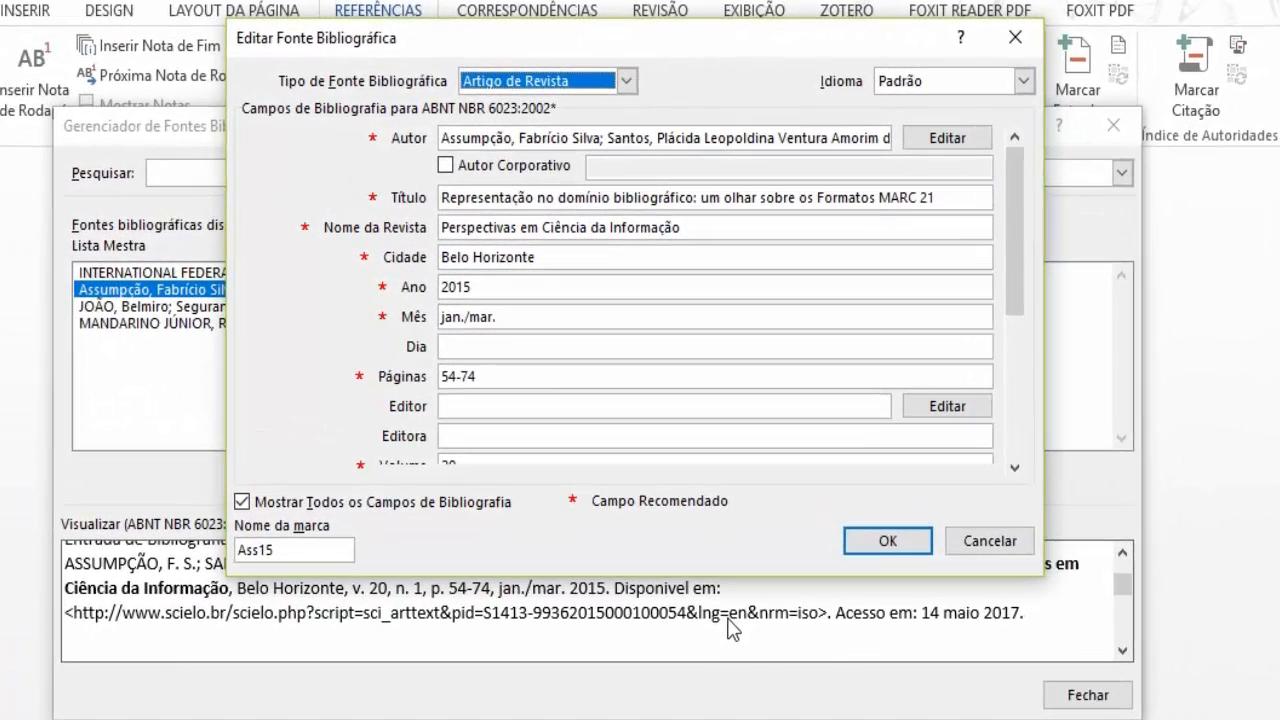
# Step: Change the article's source type to Artigo em um Periódico and check which fields from Autor to Número Padrão are recommended
pyautogui.click(626, 82)
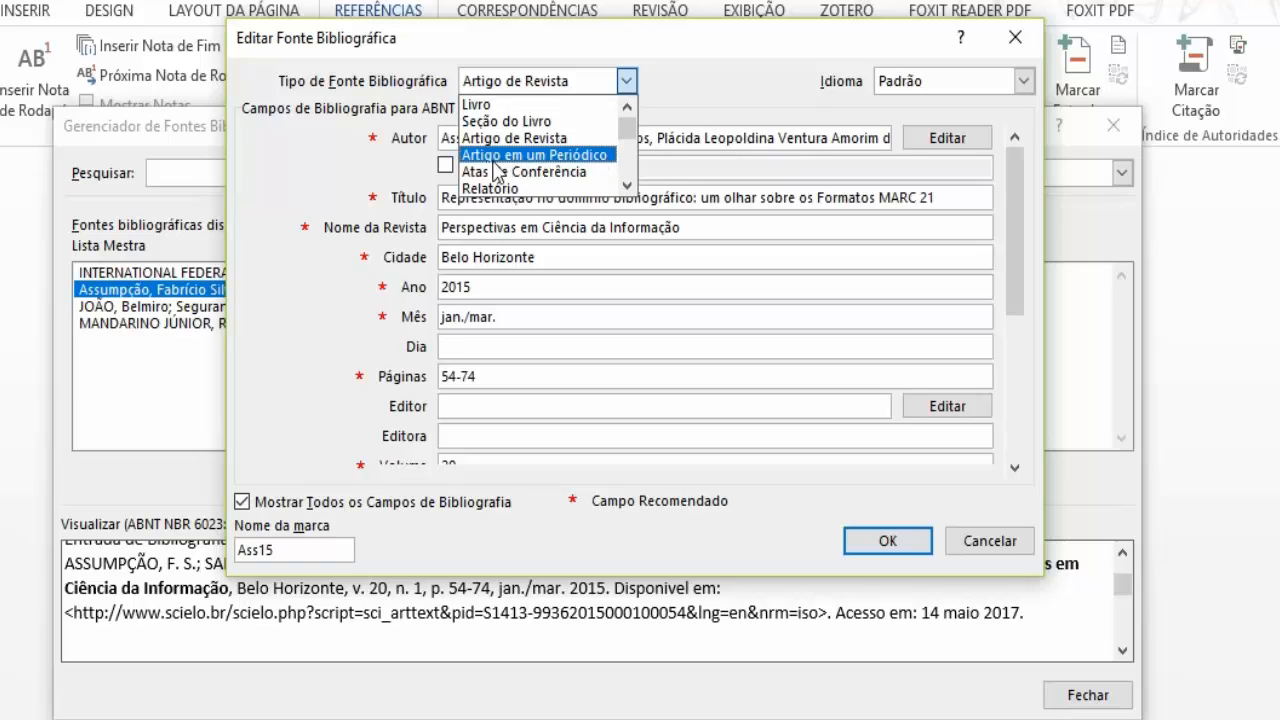
pyautogui.click(497, 155)
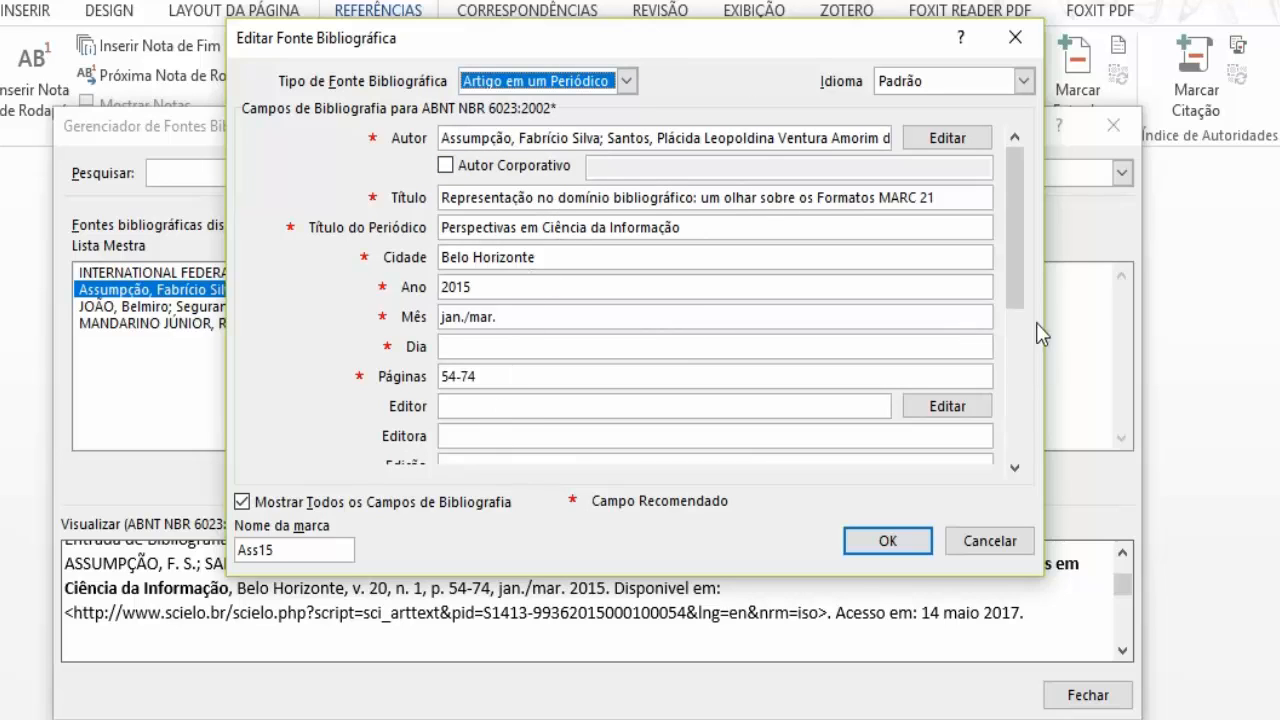
pyautogui.click(1015, 466)
pyautogui.click(1015, 466)
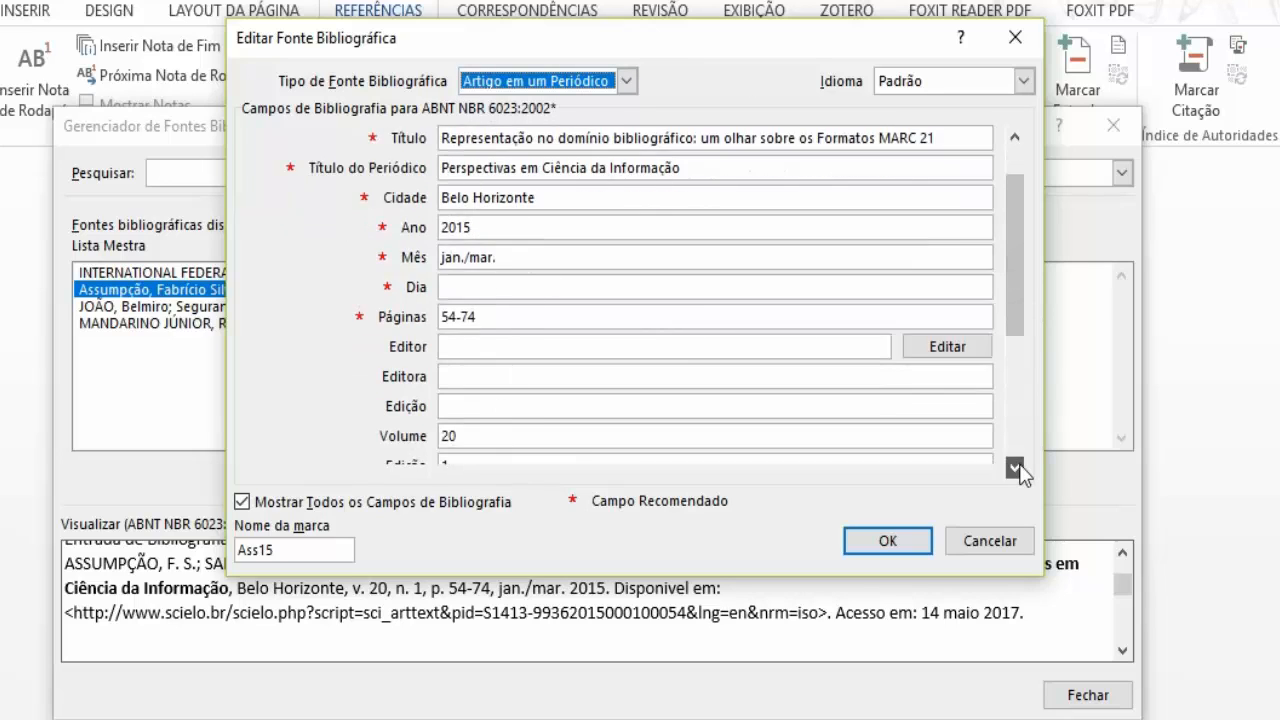
pyautogui.click(1015, 466)
pyautogui.click(1015, 466)
pyautogui.click(1015, 466)
pyautogui.click(1015, 466)
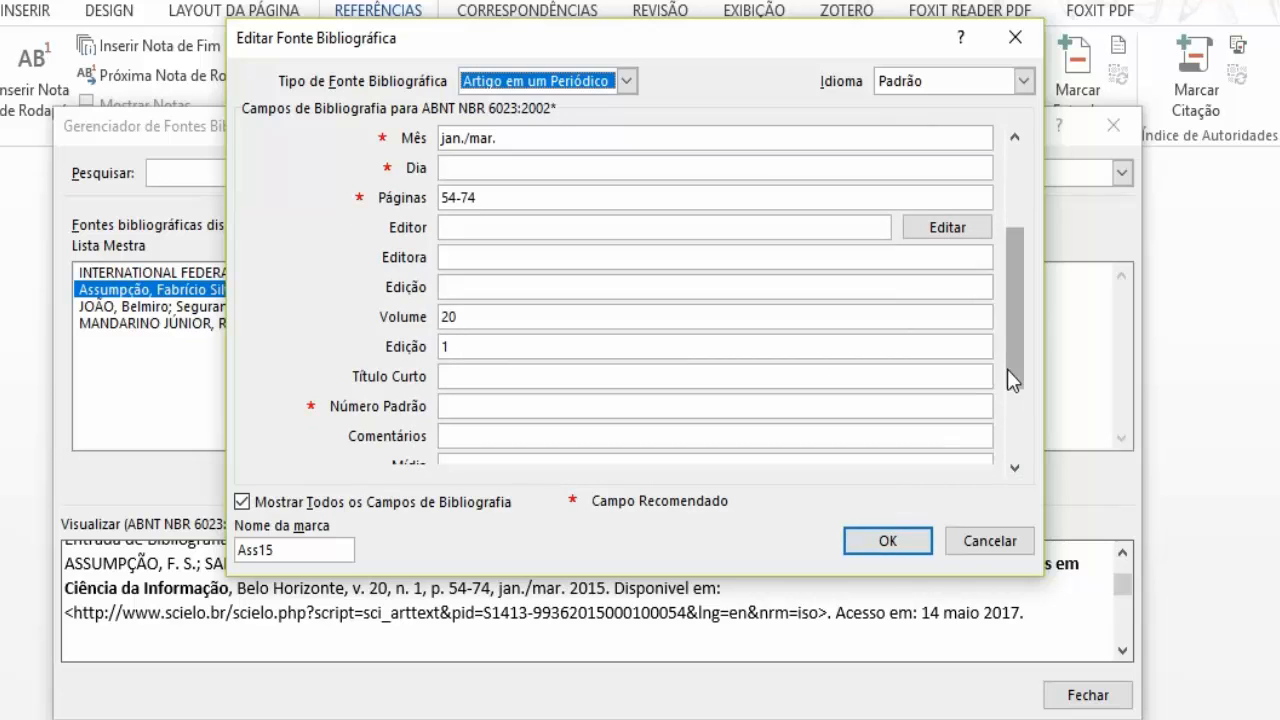
pyautogui.moveTo(1008, 372); pyautogui.dragTo(1008, 290)
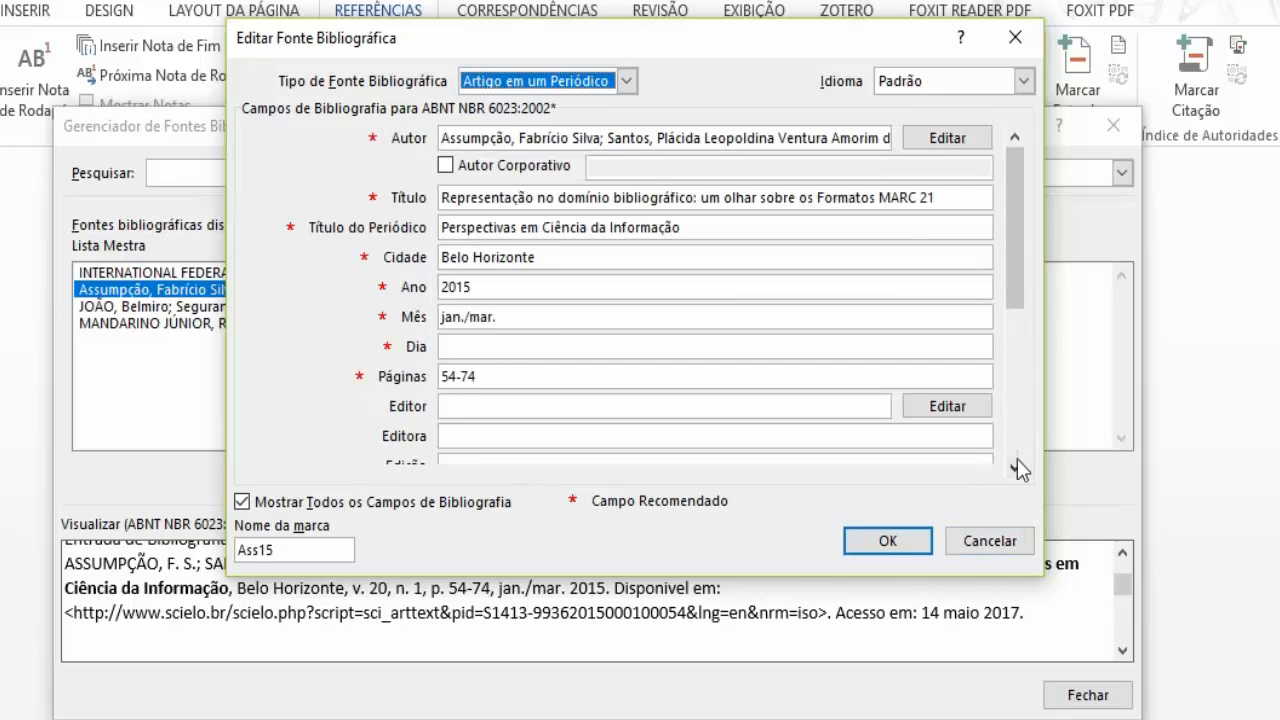
pyautogui.click(1015, 466)
pyautogui.click(1015, 466)
pyautogui.click(1015, 466)
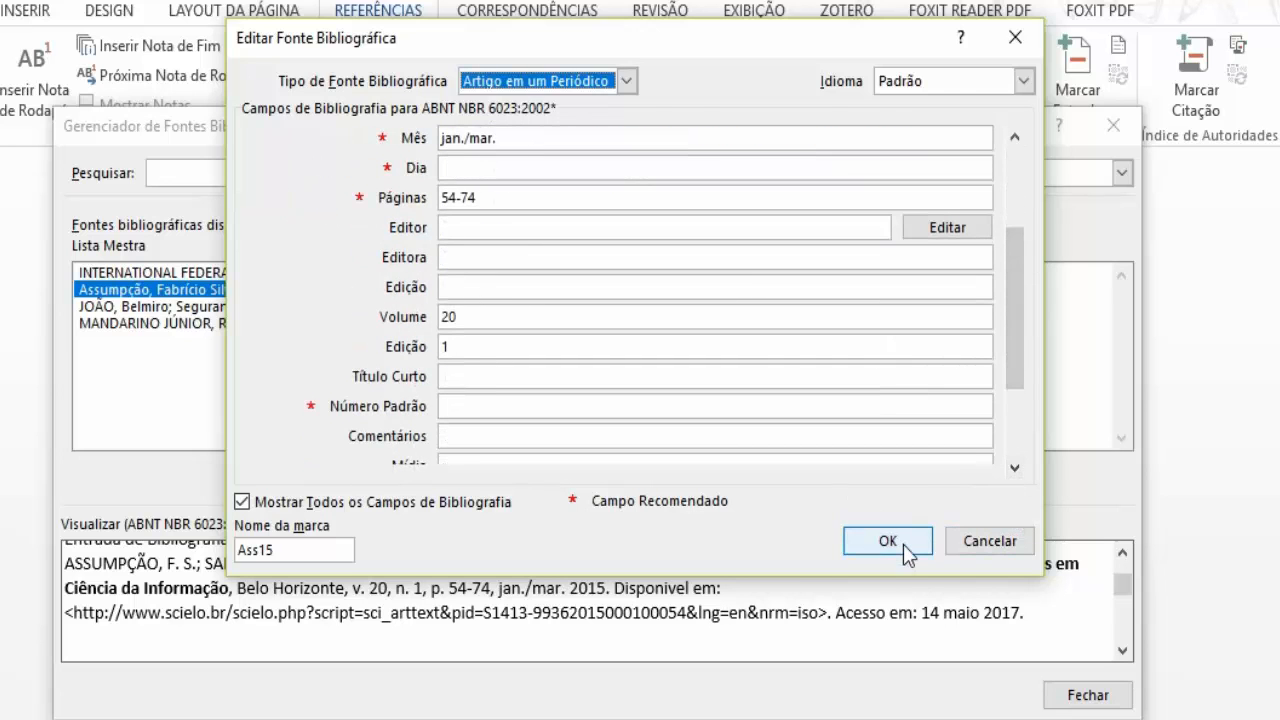
# Step: Save the edited source and read its full bibliography entry in the source manager's preview
pyautogui.click(903, 544)
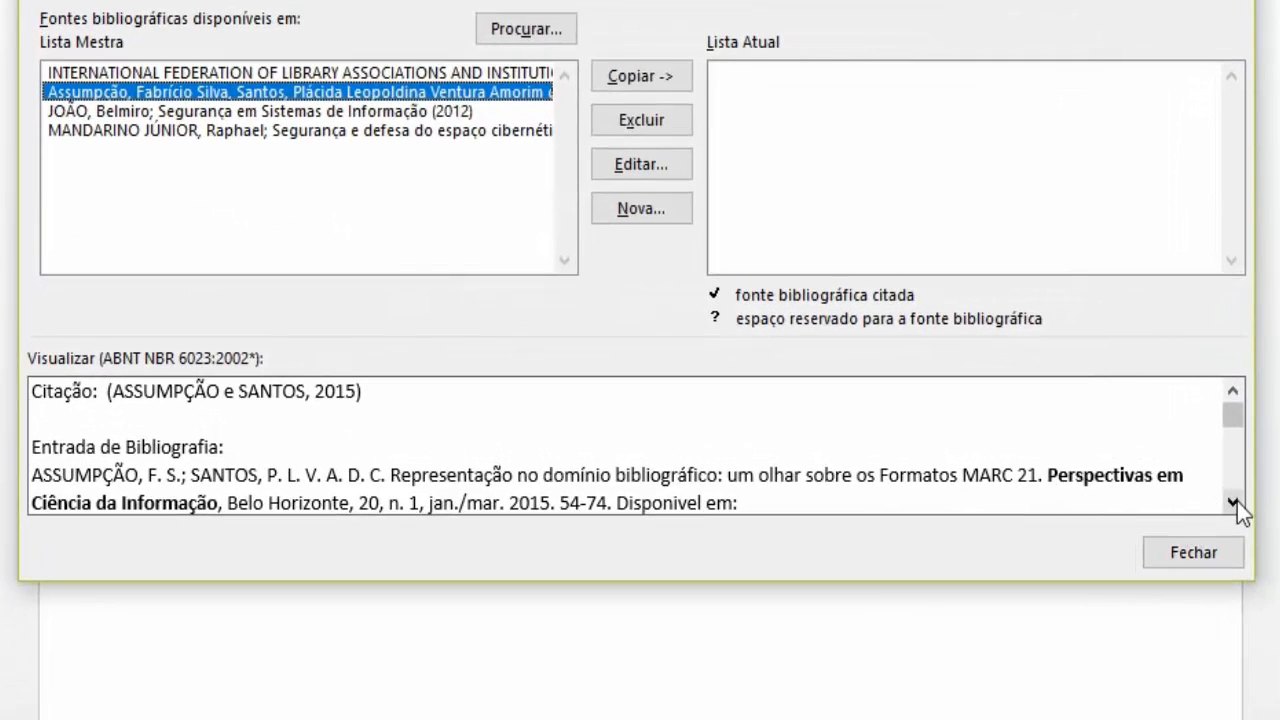
pyautogui.click(1234, 501)
pyautogui.click(1234, 501)
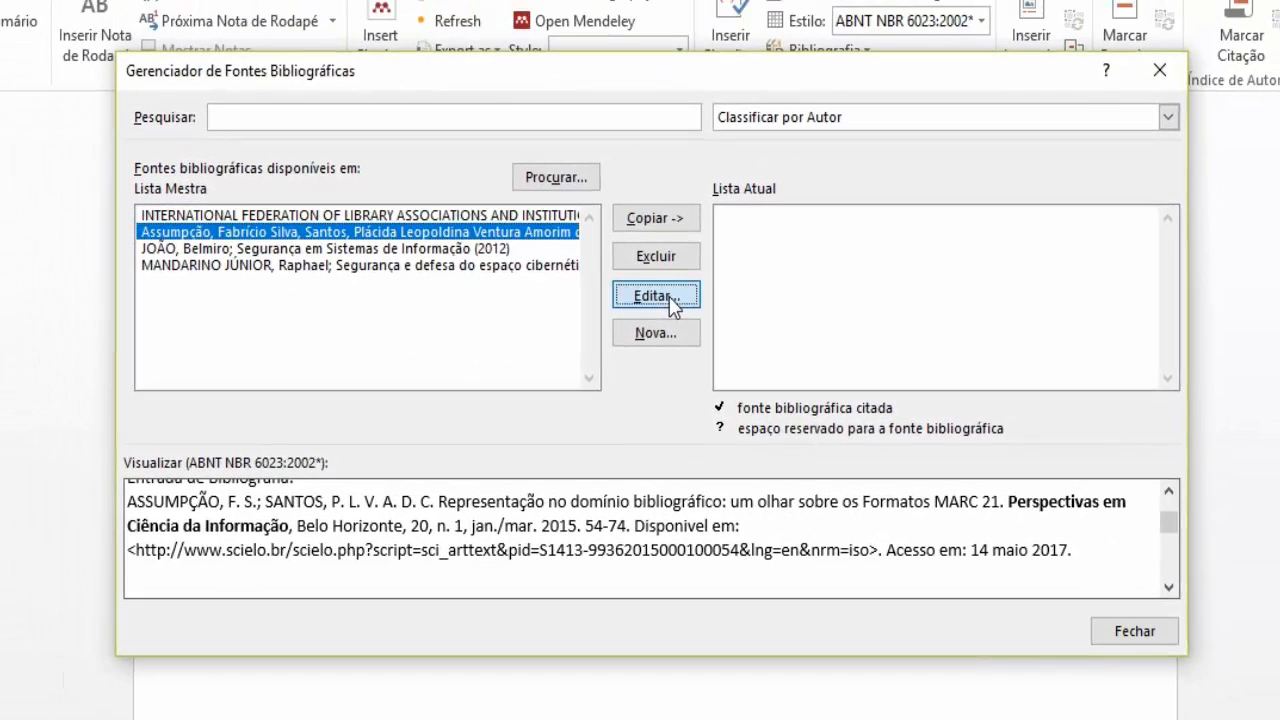
# Step: Open the selected article source for editing and change its type to Artigo de Revista
pyautogui.click(666, 277)
pyautogui.click(679, 27)
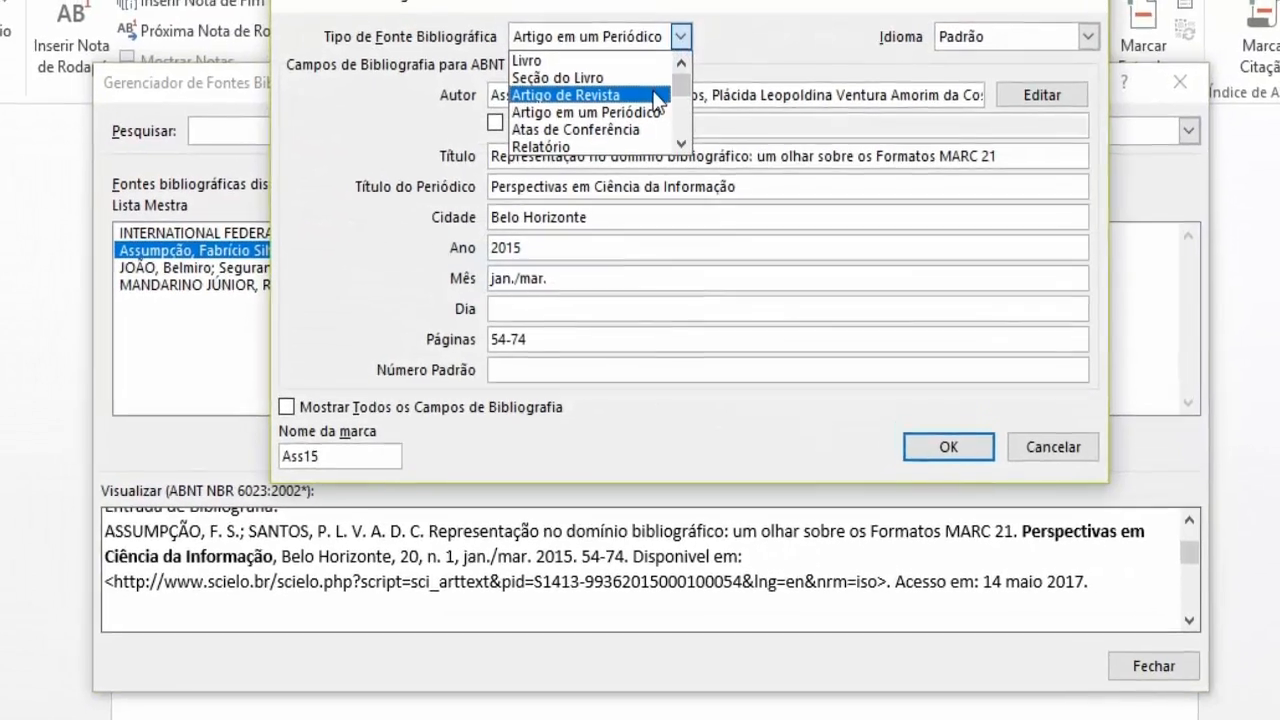
pyautogui.click(654, 79)
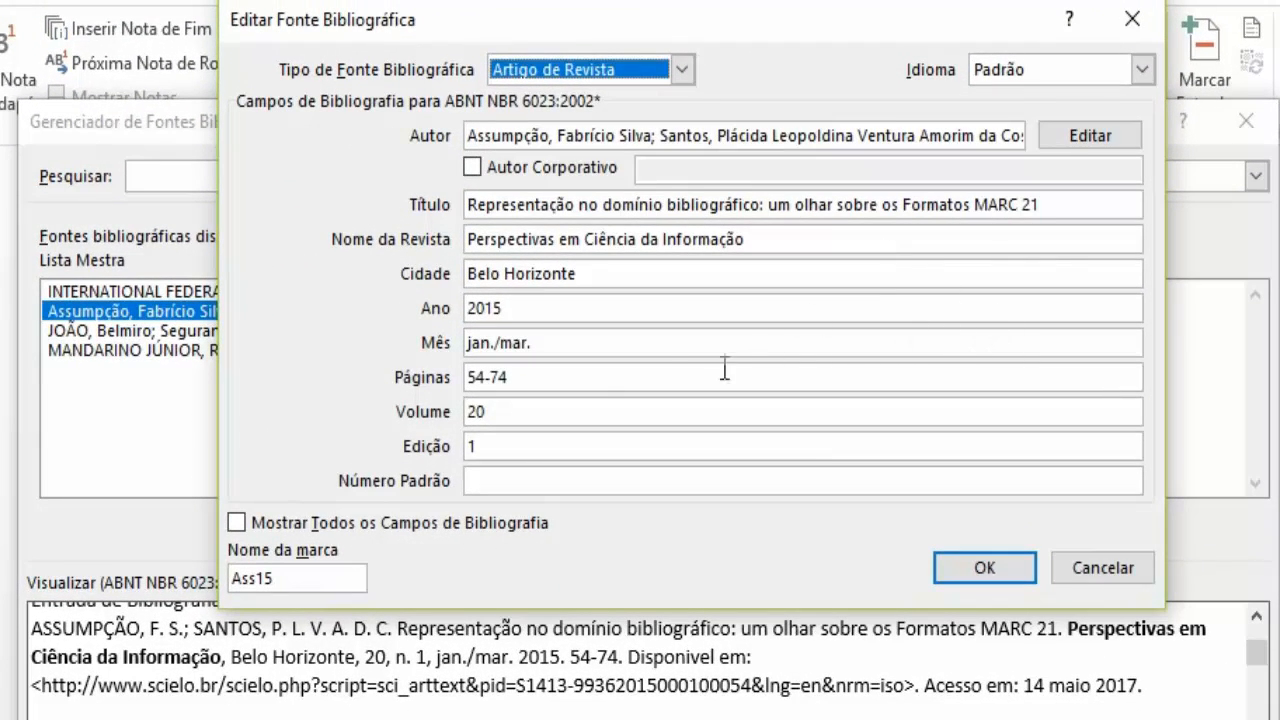
# Step: Try prefixing the page range in Páginas with "p." and remove the prefix again
pyautogui.click(597, 384)
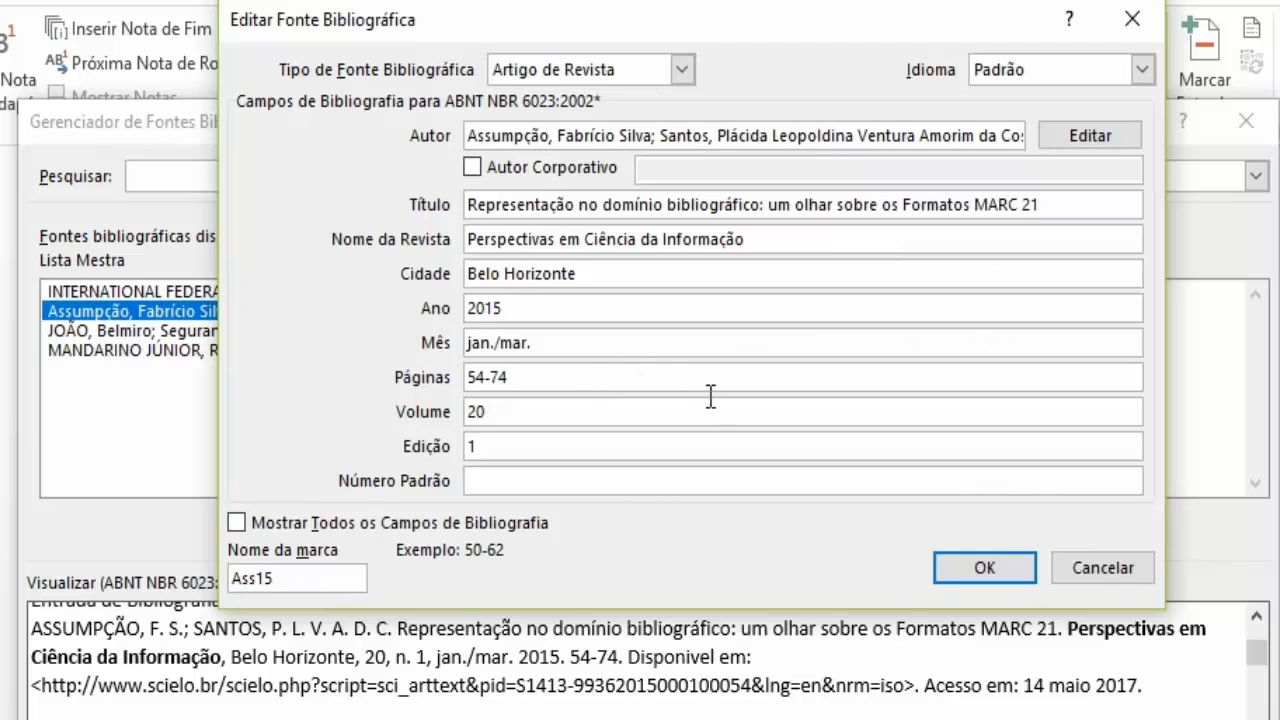
pyautogui.press('Left')
pyautogui.press('Left')
pyautogui.press('Left')
pyautogui.press('Left')
pyautogui.write('p.')
pyautogui.press('BackSpace')
pyautogui.press('BackSpace')
pyautogui.press('BackSpace')
# Step: Erase the month entry in Mês and re-enter it as jan./mar
pyautogui.click(684, 346)
pyautogui.press('BackSpace')
pyautogui.press('BackSpace')
pyautogui.press('BackSpace')
pyautogui.press('BackSpace')
pyautogui.press('BackSpace')
pyautogui.press('BackSpace')
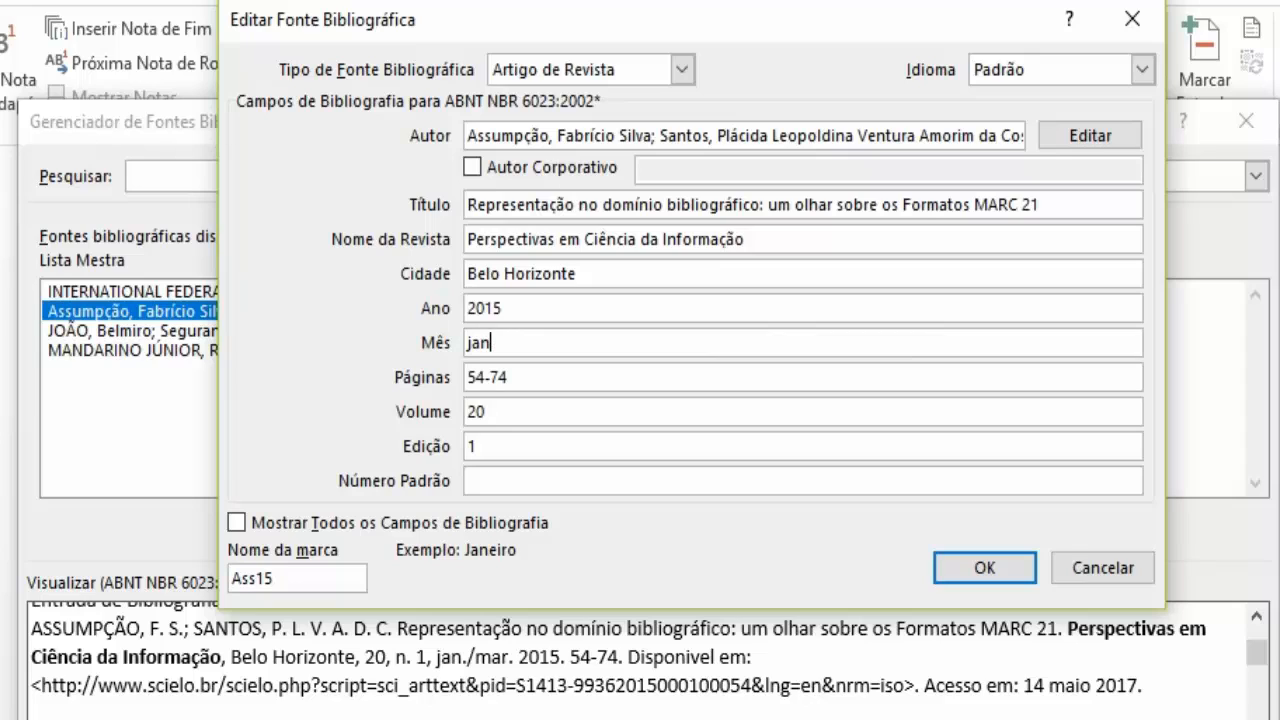
pyautogui.write('.')
pyautogui.write('/mar.')
# Step: Enter the issue in the Volume value as "20, n. 1" and clear the Edição field
pyautogui.click(524, 412)
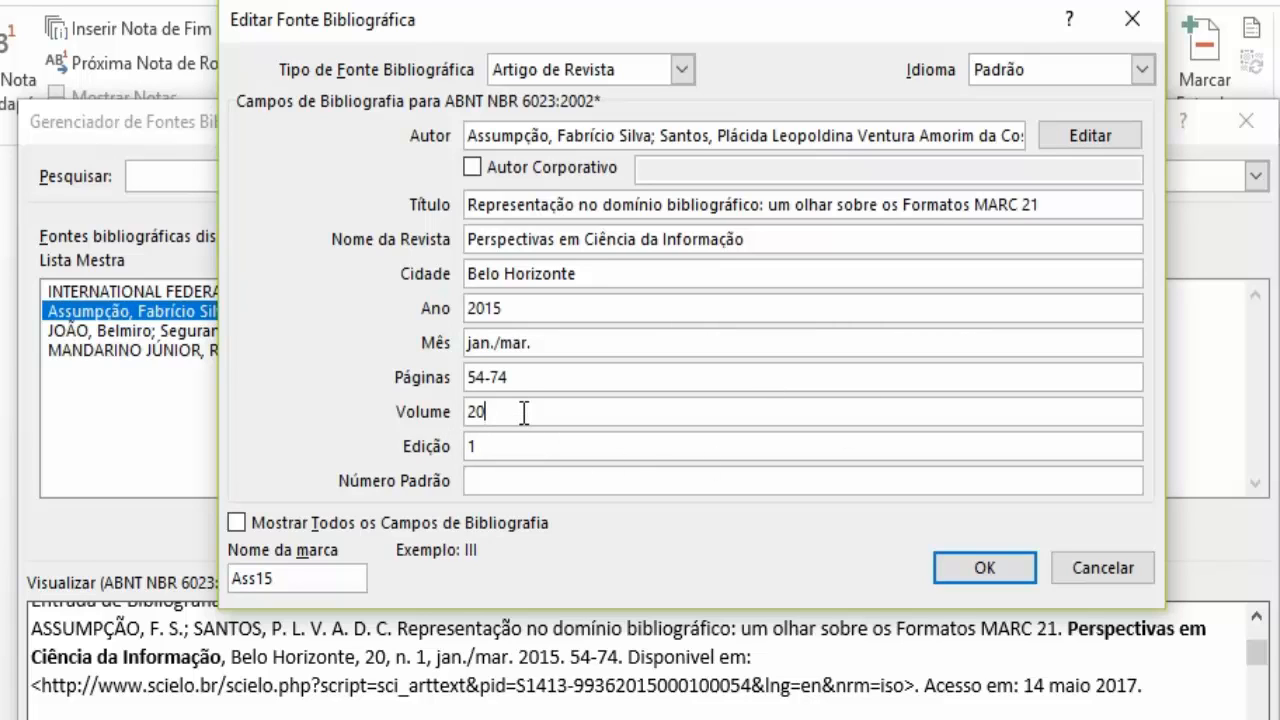
pyautogui.click(510, 446)
pyautogui.click(510, 413)
pyautogui.write(', n. 1')
pyautogui.click(536, 444)
pyautogui.press('BackSpace')
# Step: Check the access date, URL and DOI among all bibliography fields, and save the source to read its formatted entry
pyautogui.click(237, 522)
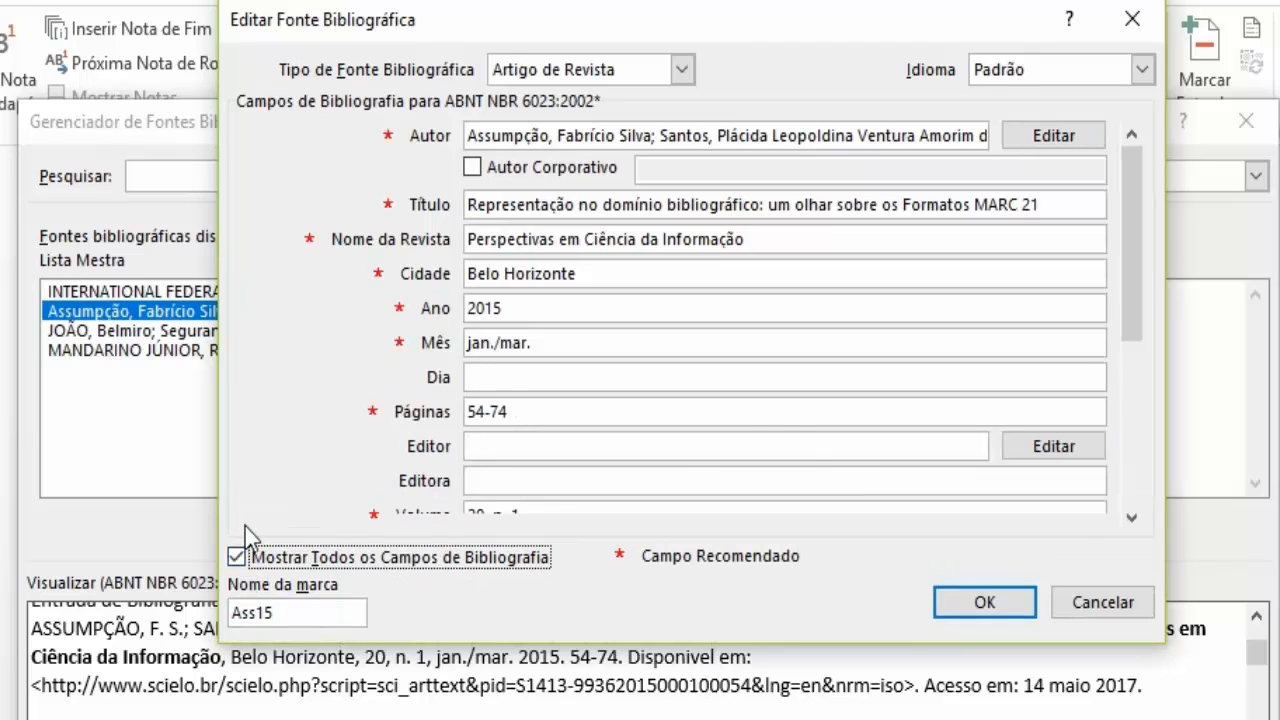
pyautogui.click(1132, 516)
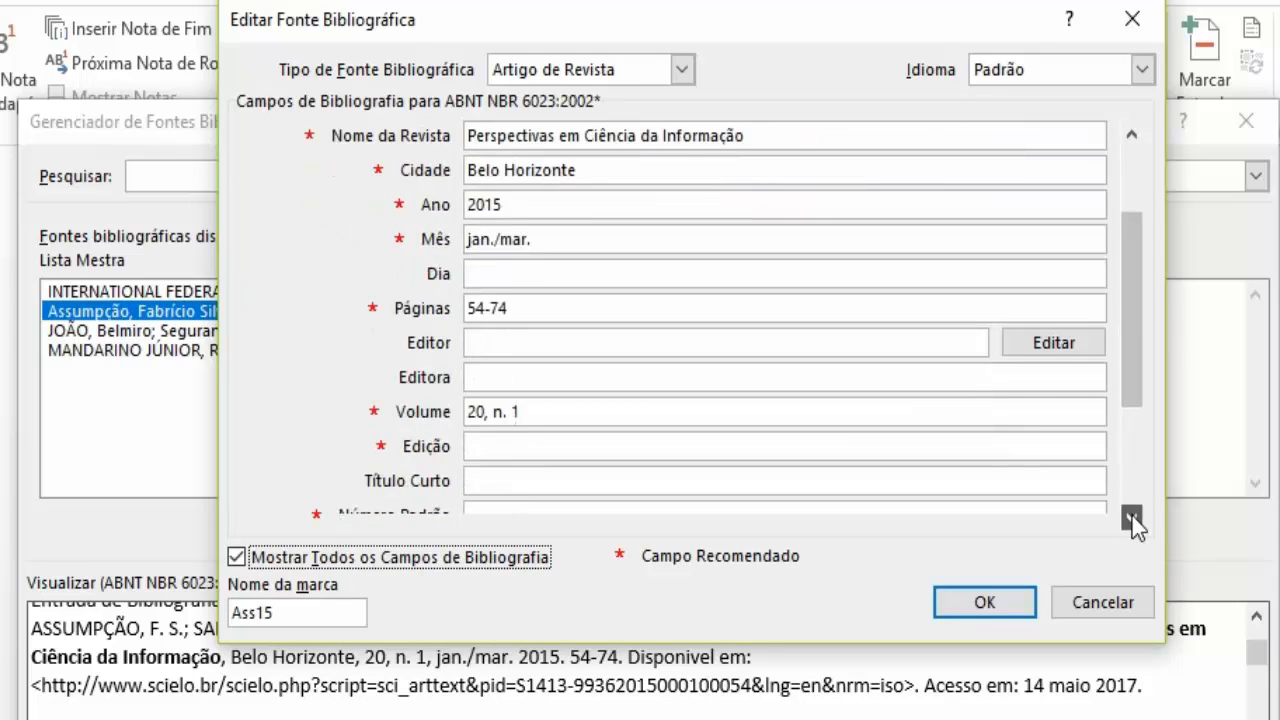
pyautogui.click(1132, 516)
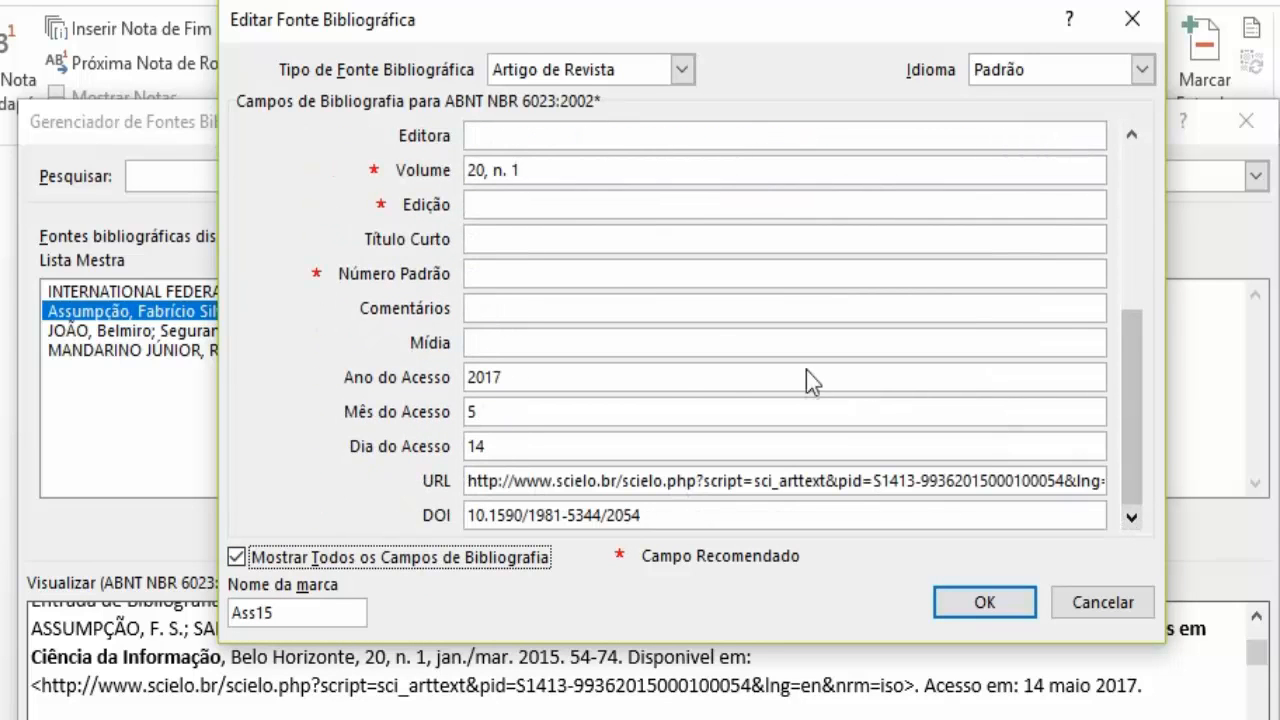
pyautogui.click(667, 380)
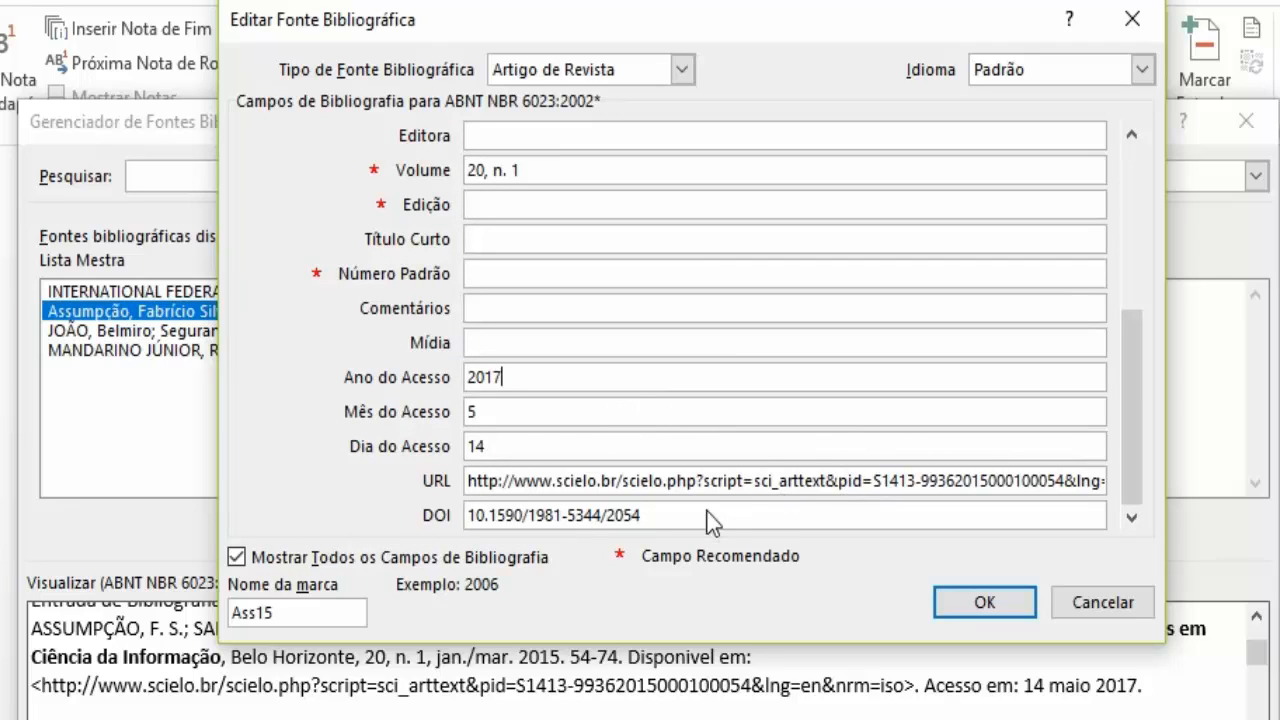
pyautogui.click(979, 609)
pyautogui.scroll(-2, 1256, 645)
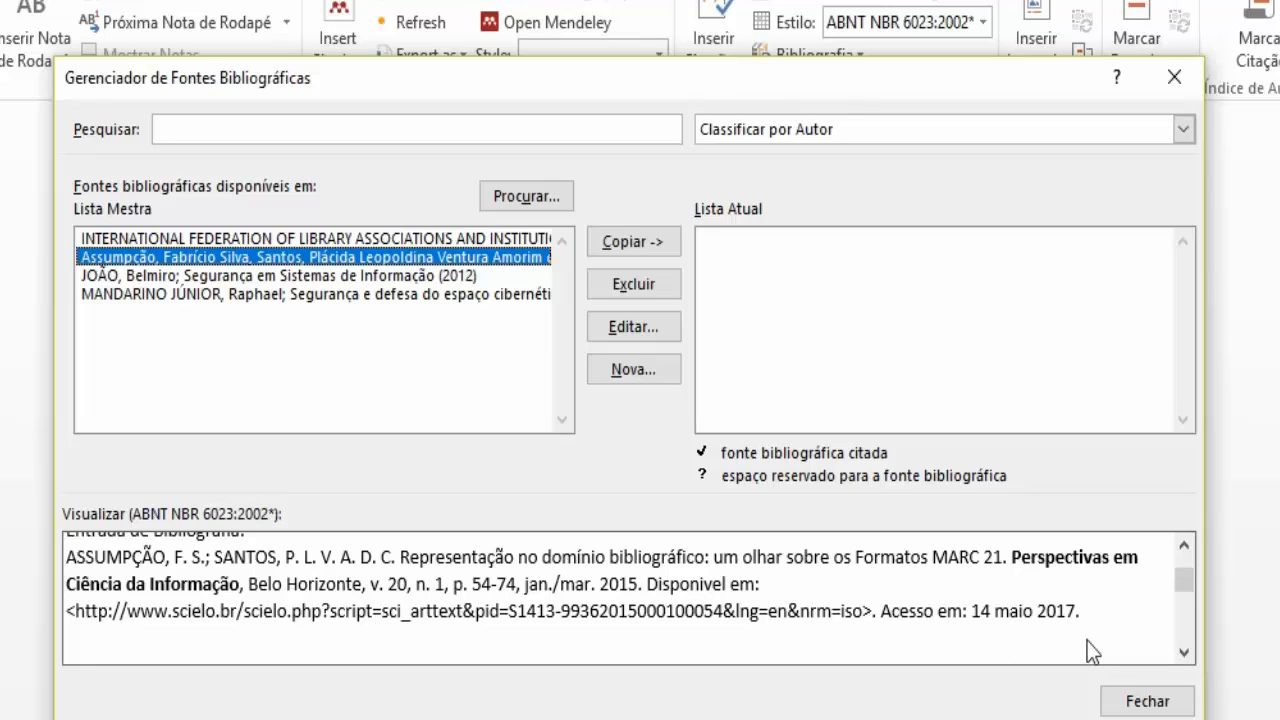
# Step: Edit the article source again, setting Volume to 20 and Edição to 1
pyautogui.click(667, 327)
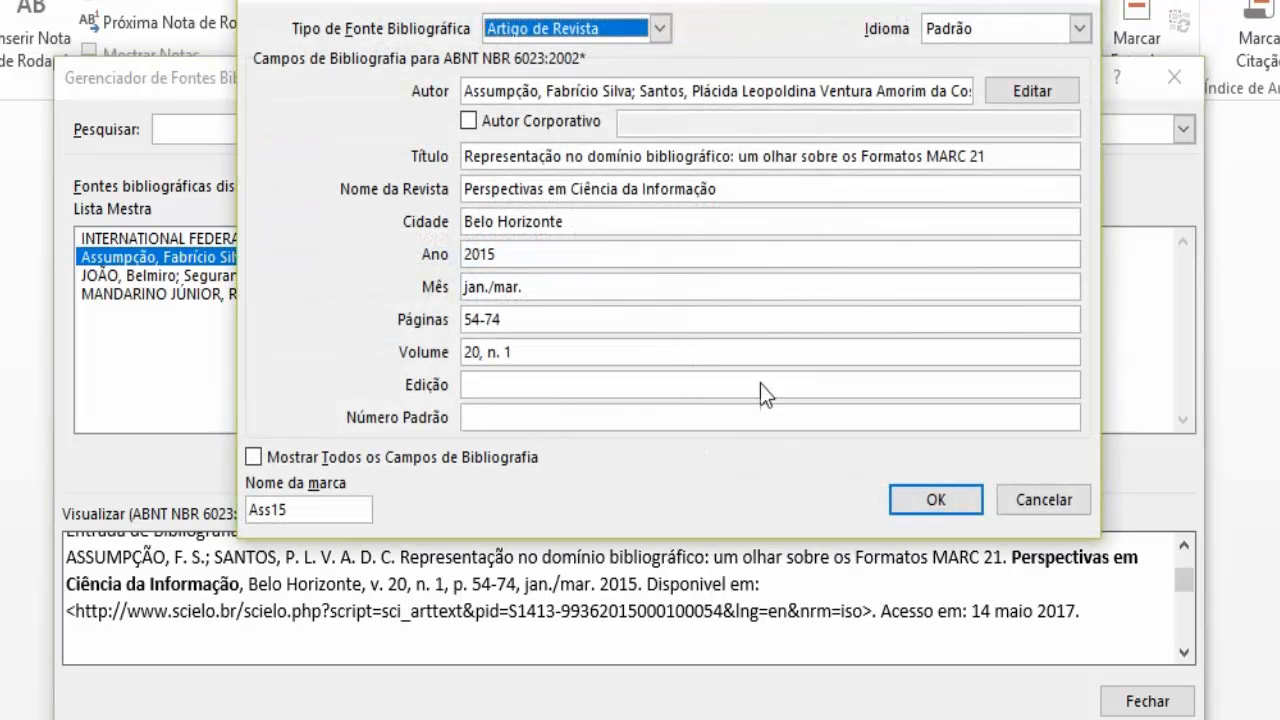
pyautogui.click(610, 357)
pyautogui.press('BackSpace')
pyautogui.press('BackSpace')
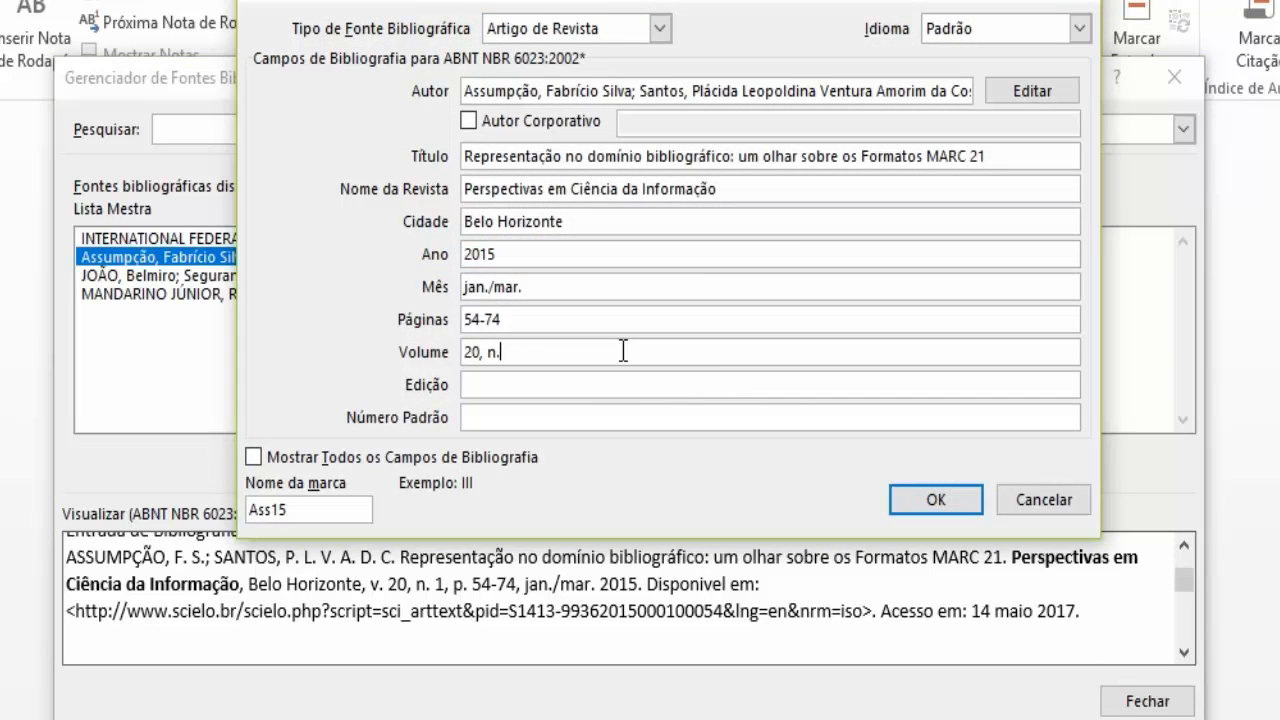
pyautogui.press('BackSpace')
pyautogui.press('BackSpace')
pyautogui.press('BackSpace')
pyautogui.click(596, 382)
pyautogui.write('1')
# Step: Show all bibliography fields and examine the recommended ones, including what Edição and Número Padrão expect, down to the DOI
pyautogui.click(254, 457)
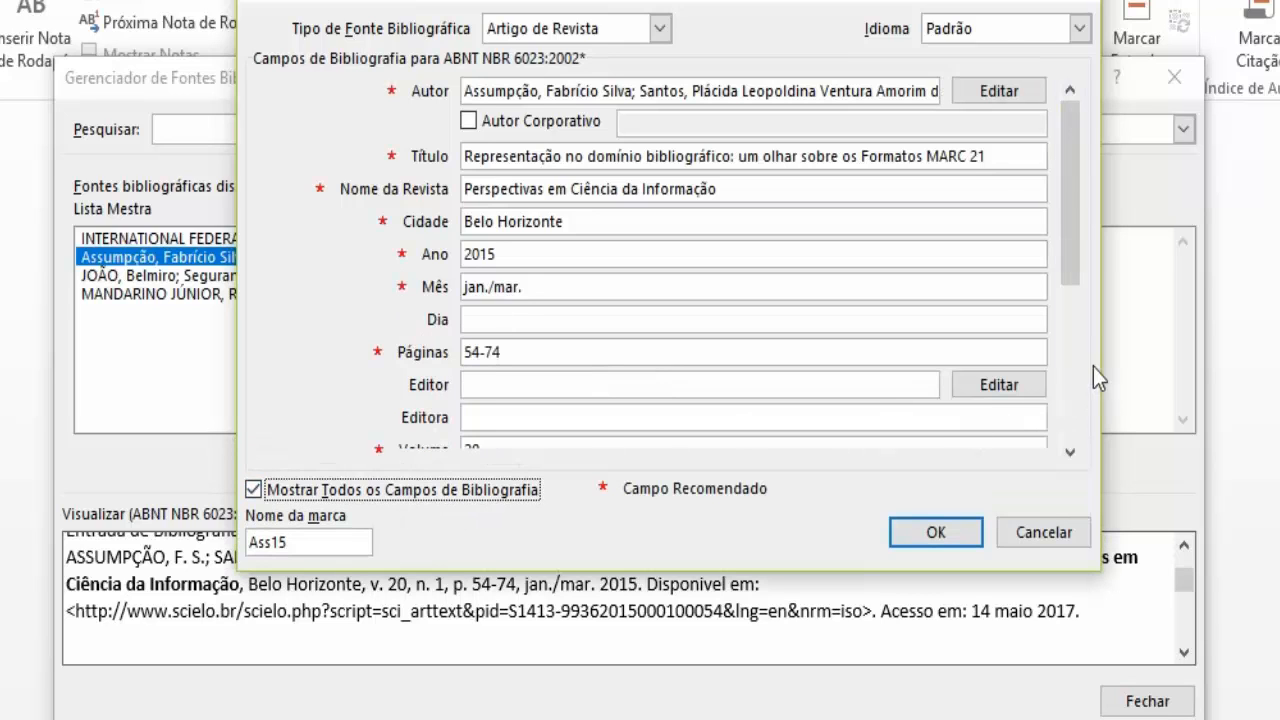
pyautogui.click(1070, 452)
pyautogui.click(1070, 452)
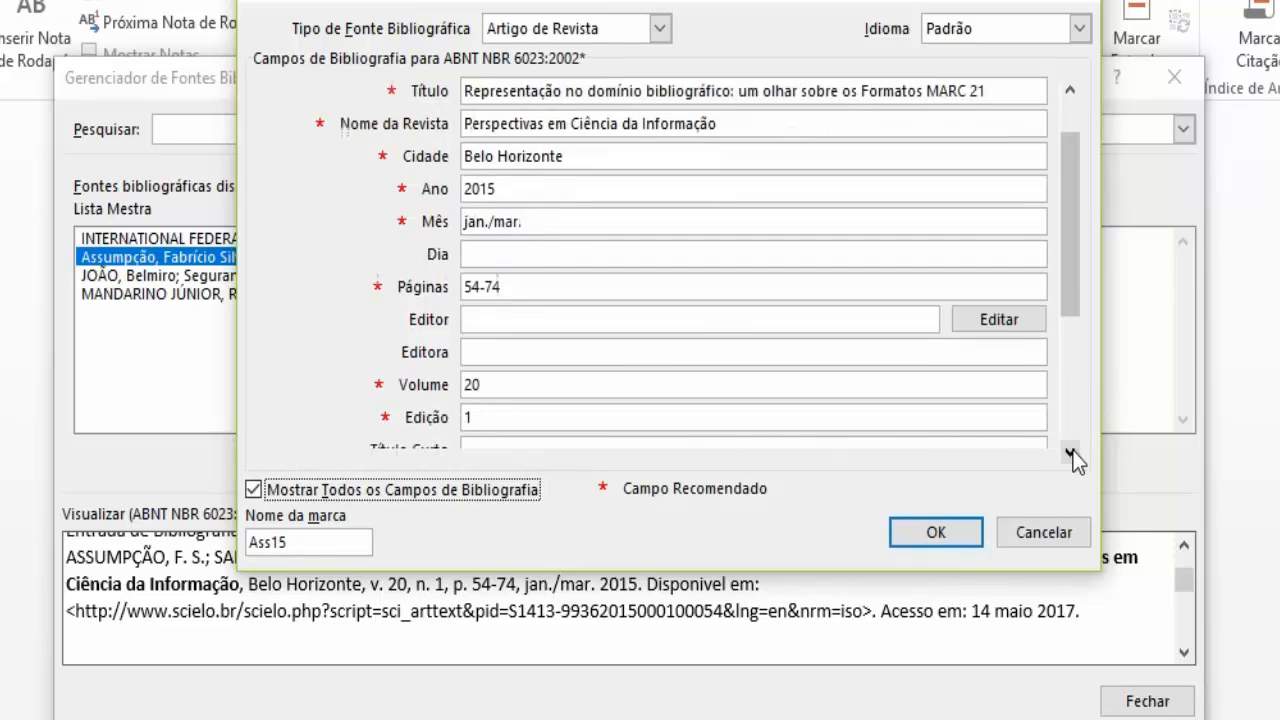
pyautogui.click(1070, 455)
pyautogui.click(1070, 455)
pyautogui.click(1070, 455)
pyautogui.click(1070, 455)
pyautogui.click(1070, 455)
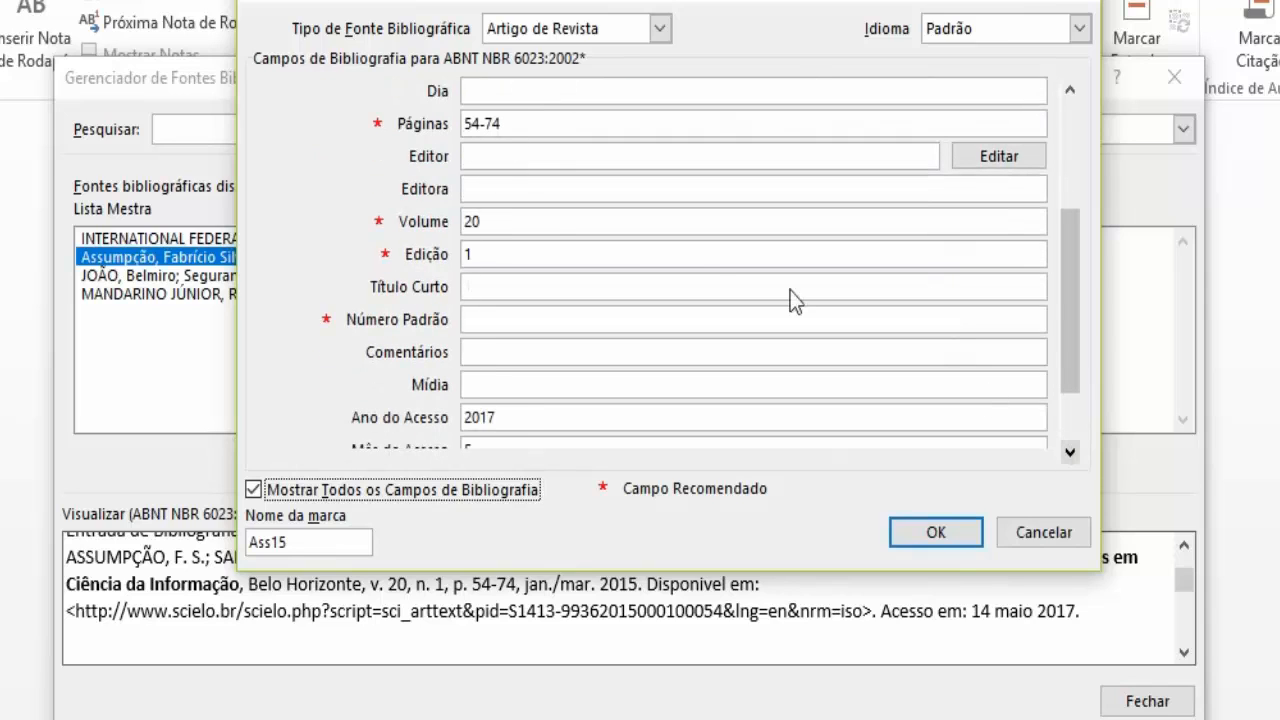
pyautogui.click(545, 253)
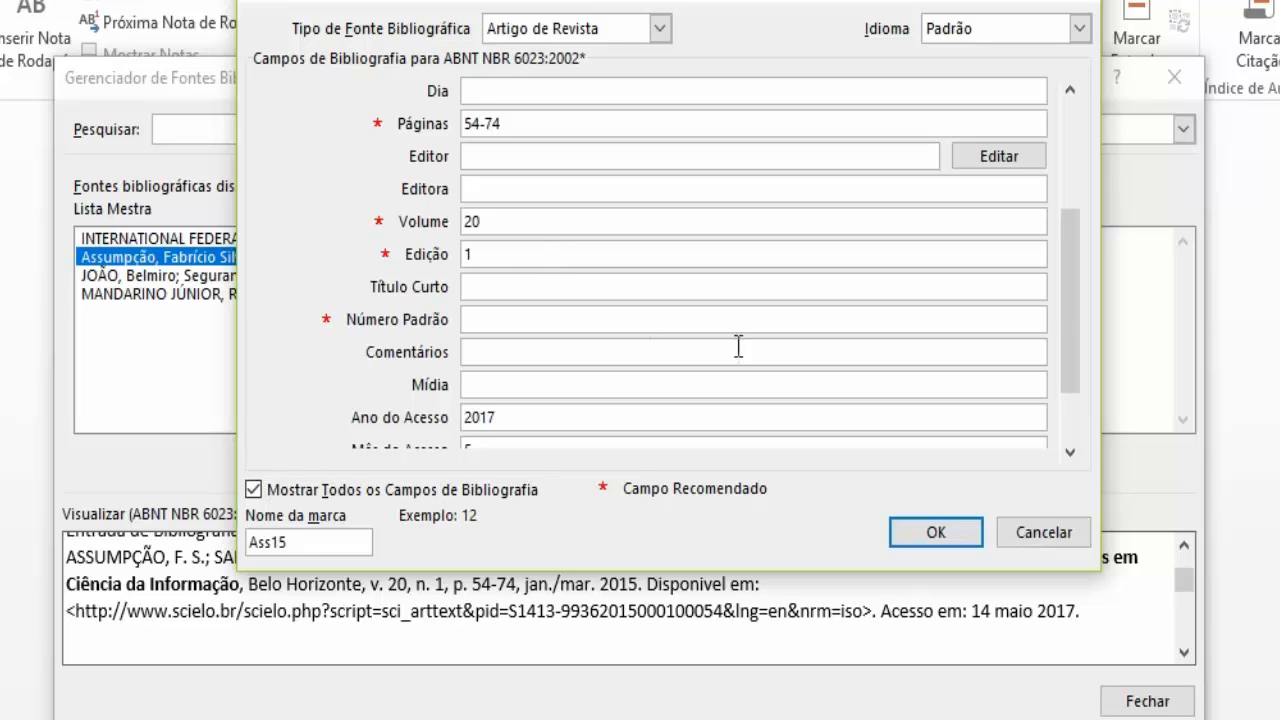
pyautogui.click(1074, 452)
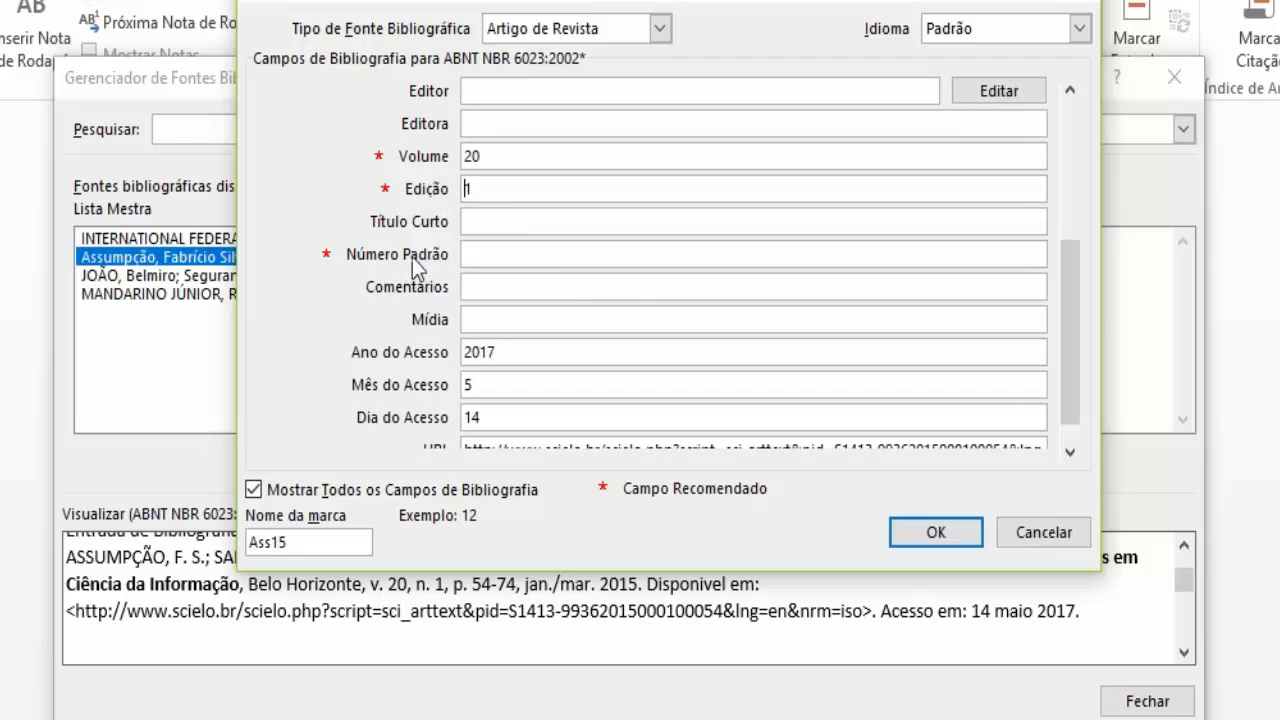
pyautogui.click(475, 254)
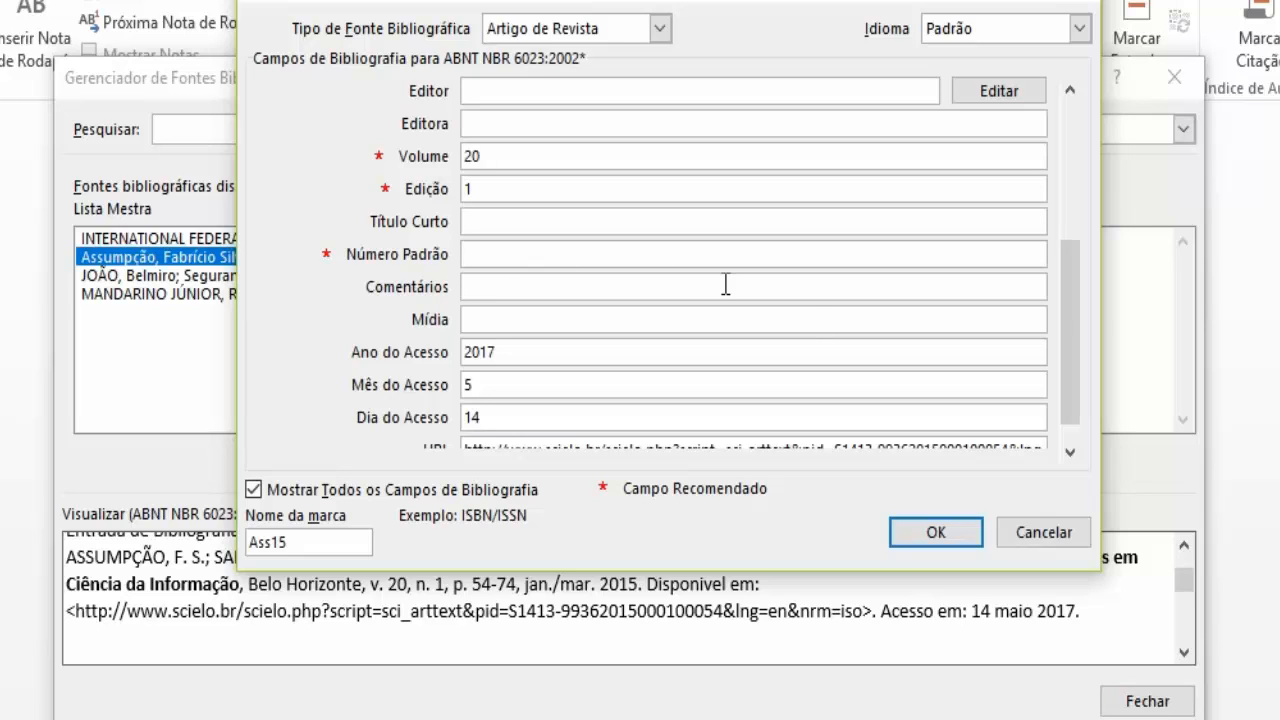
pyautogui.click(1070, 452)
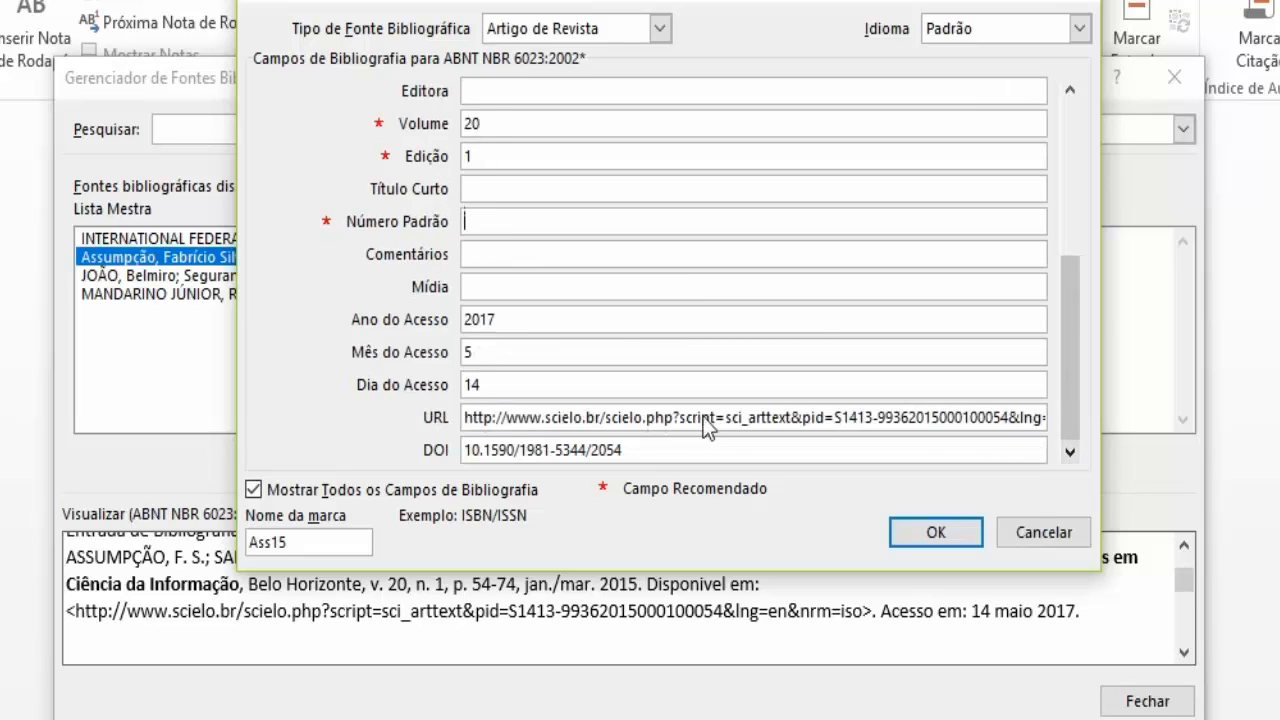
# Step: Save the article source and read its updated bibliography entry in the source manager's preview
pyautogui.click(930, 533)
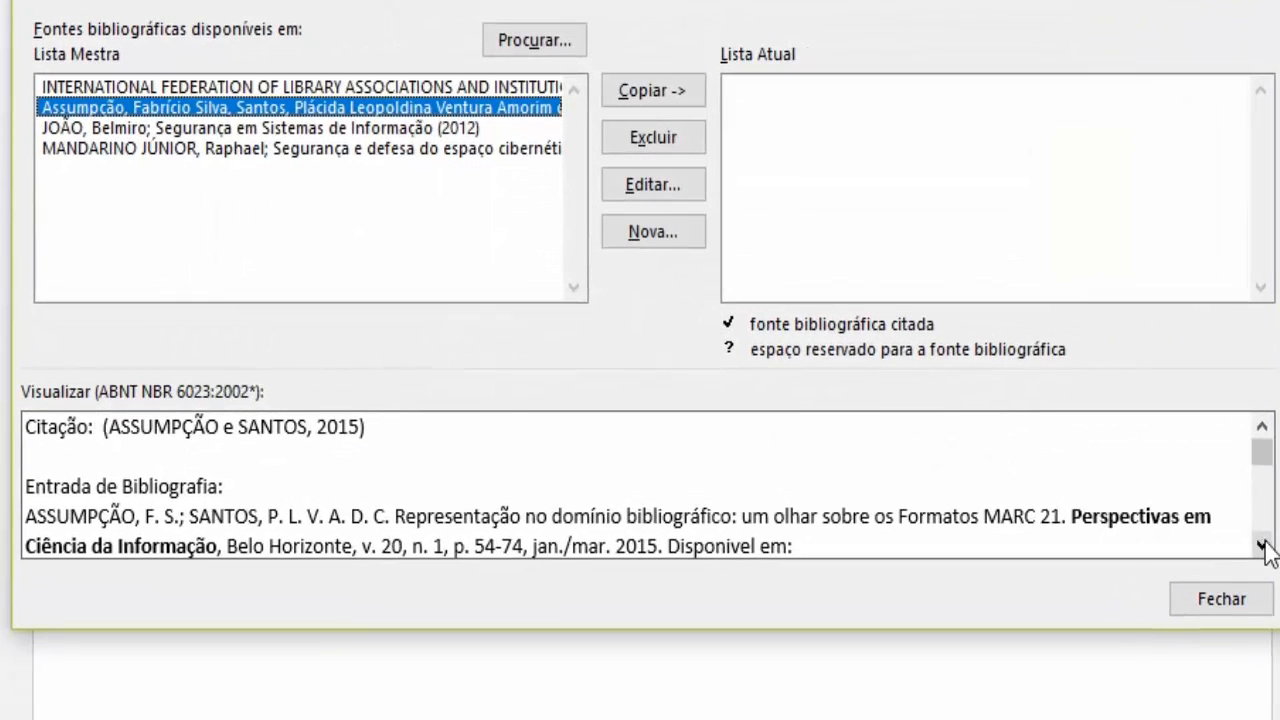
pyautogui.click(1184, 652)
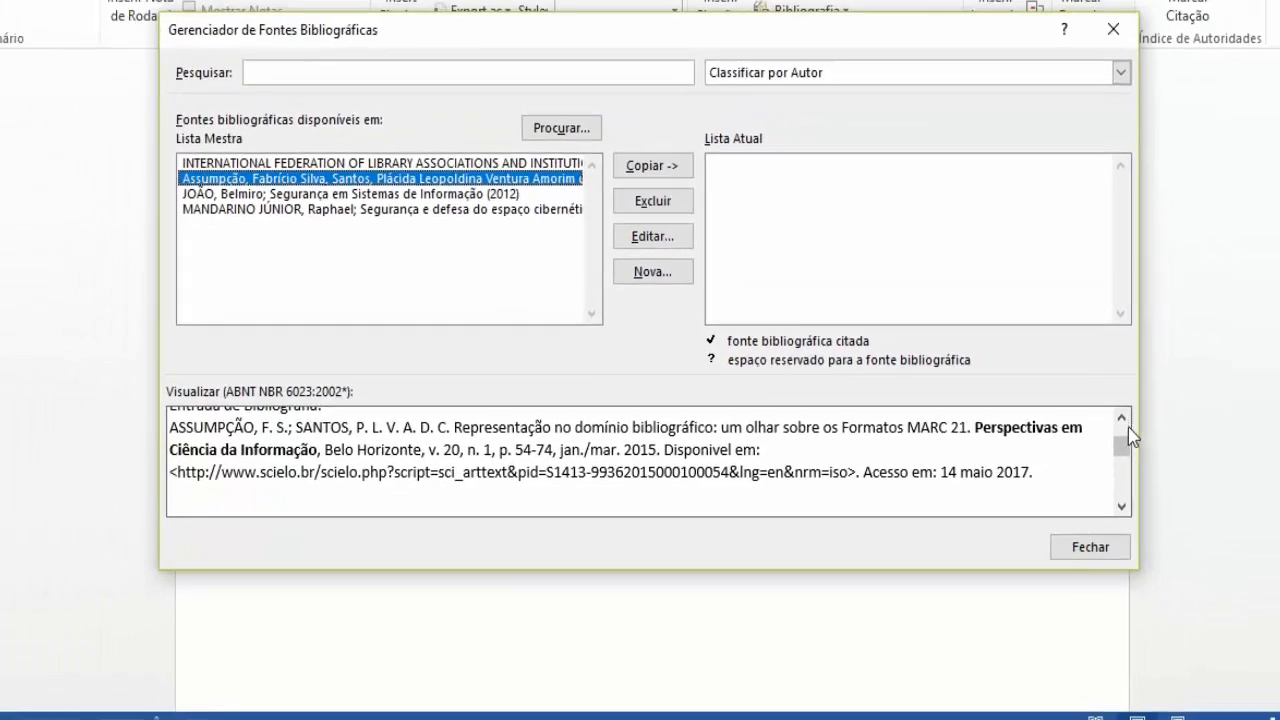
pyautogui.click(1251, 367)
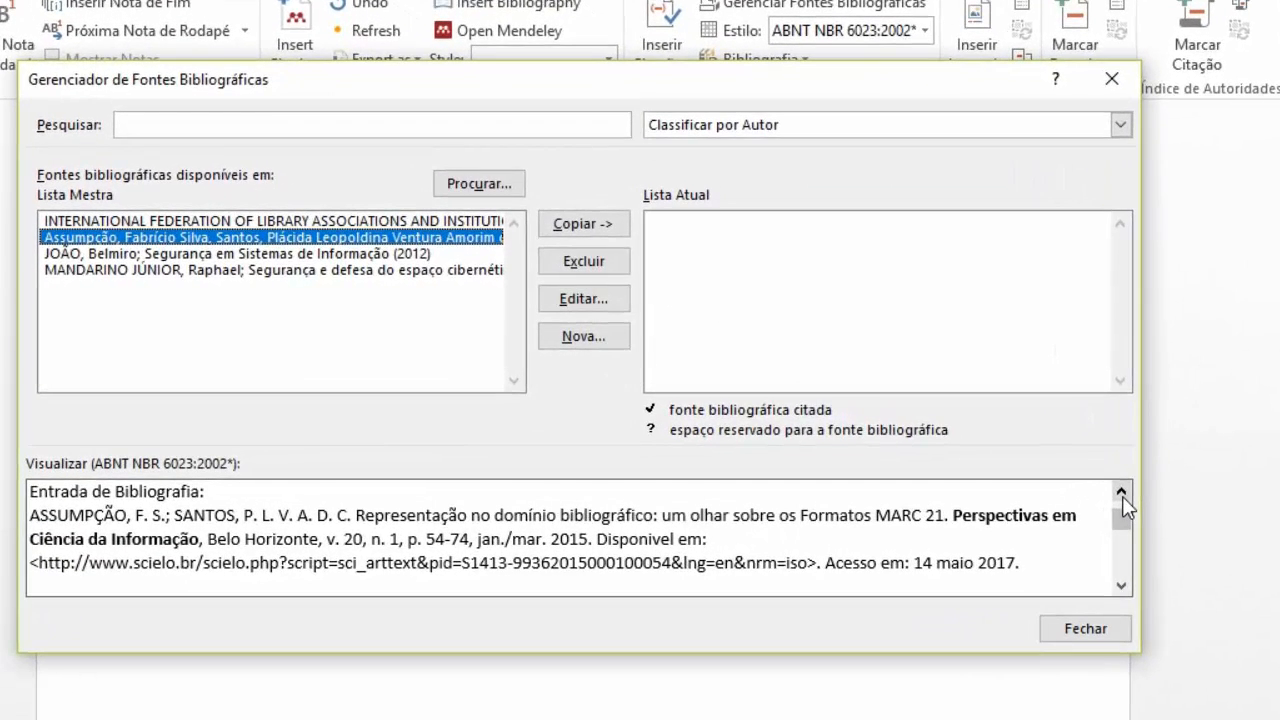
# Step: Switch the article source to Artigo em um Periódico to compare its fields, restore Artigo de Revista and save
pyautogui.click(583, 299)
pyautogui.click(610, 37)
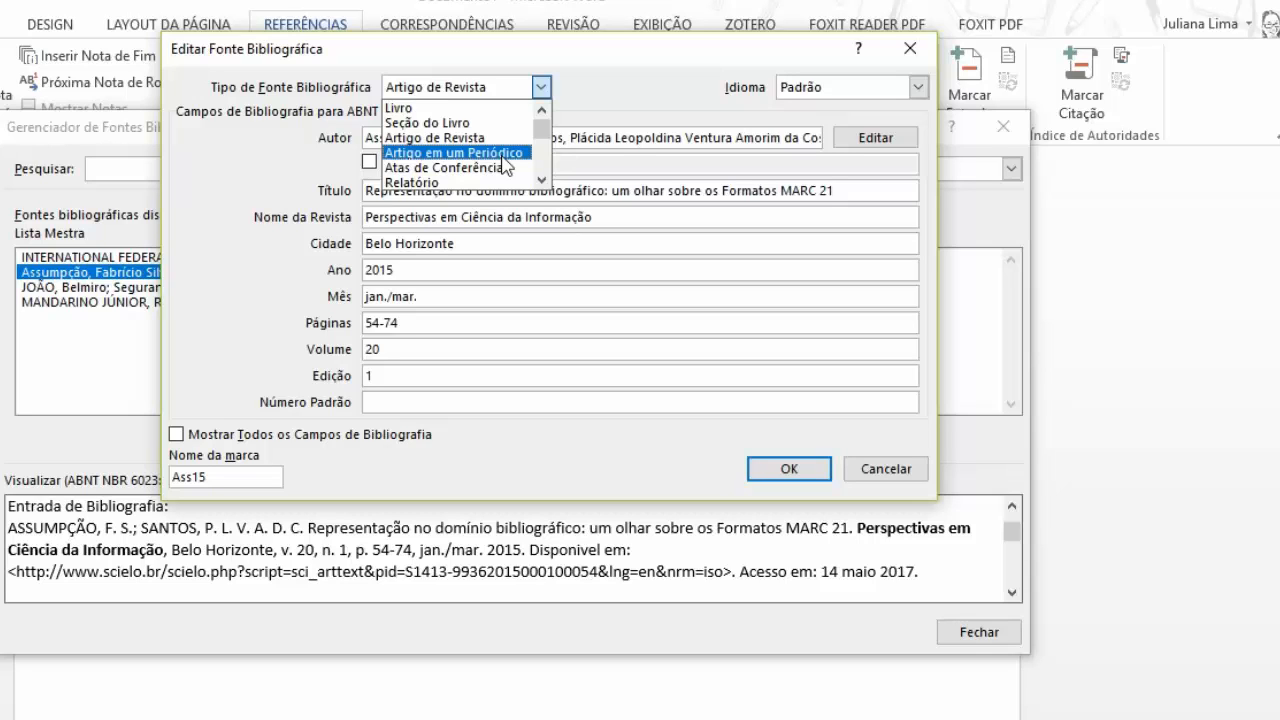
pyautogui.click(503, 155)
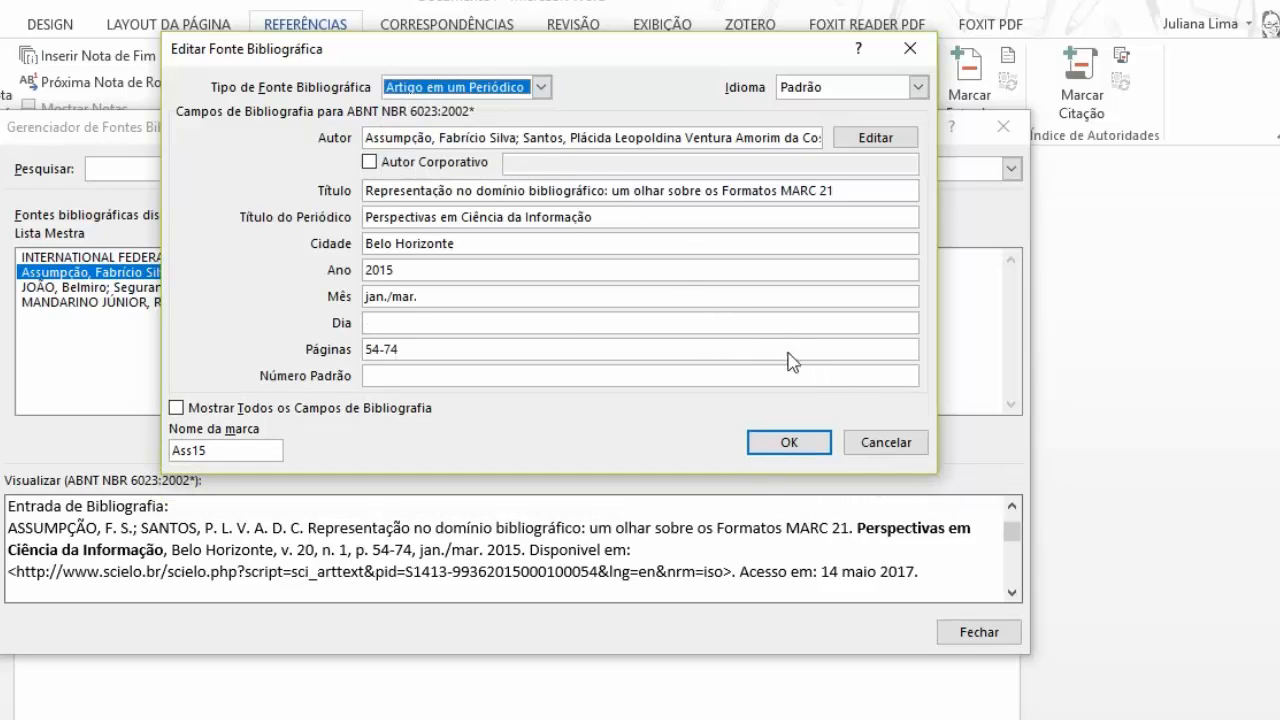
pyautogui.click(540, 87)
pyautogui.click(518, 136)
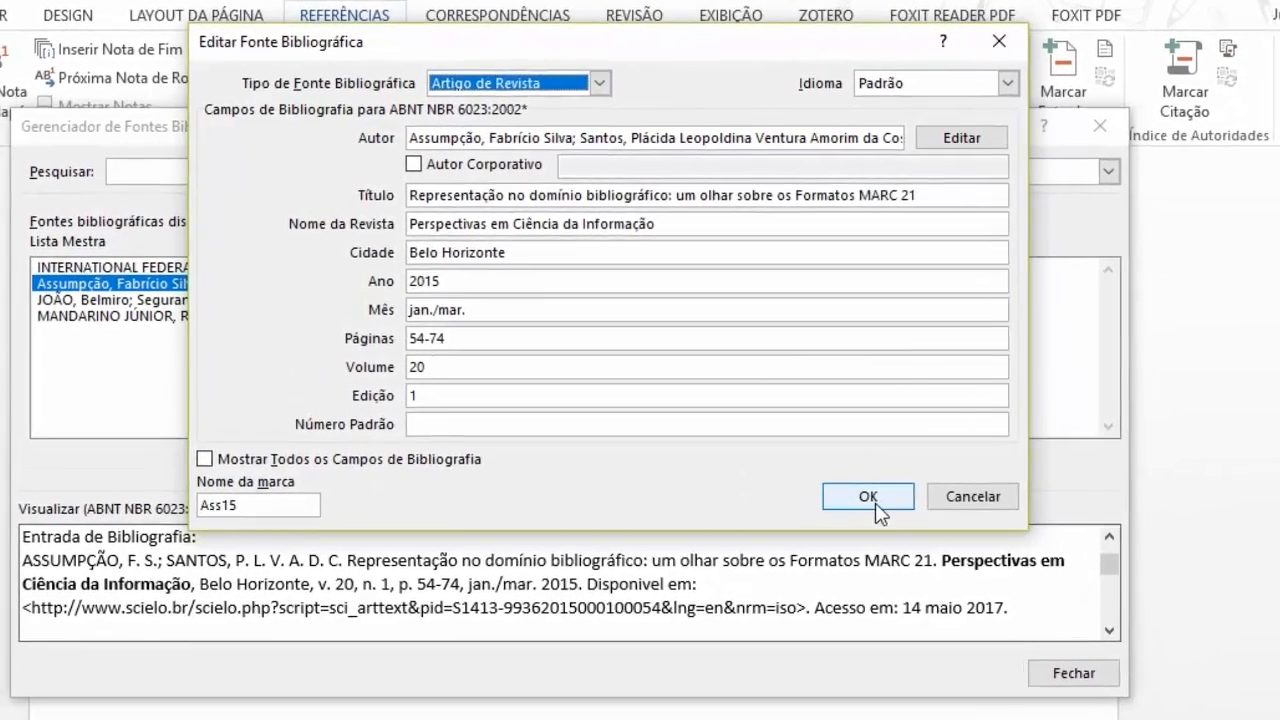
pyautogui.click(806, 475)
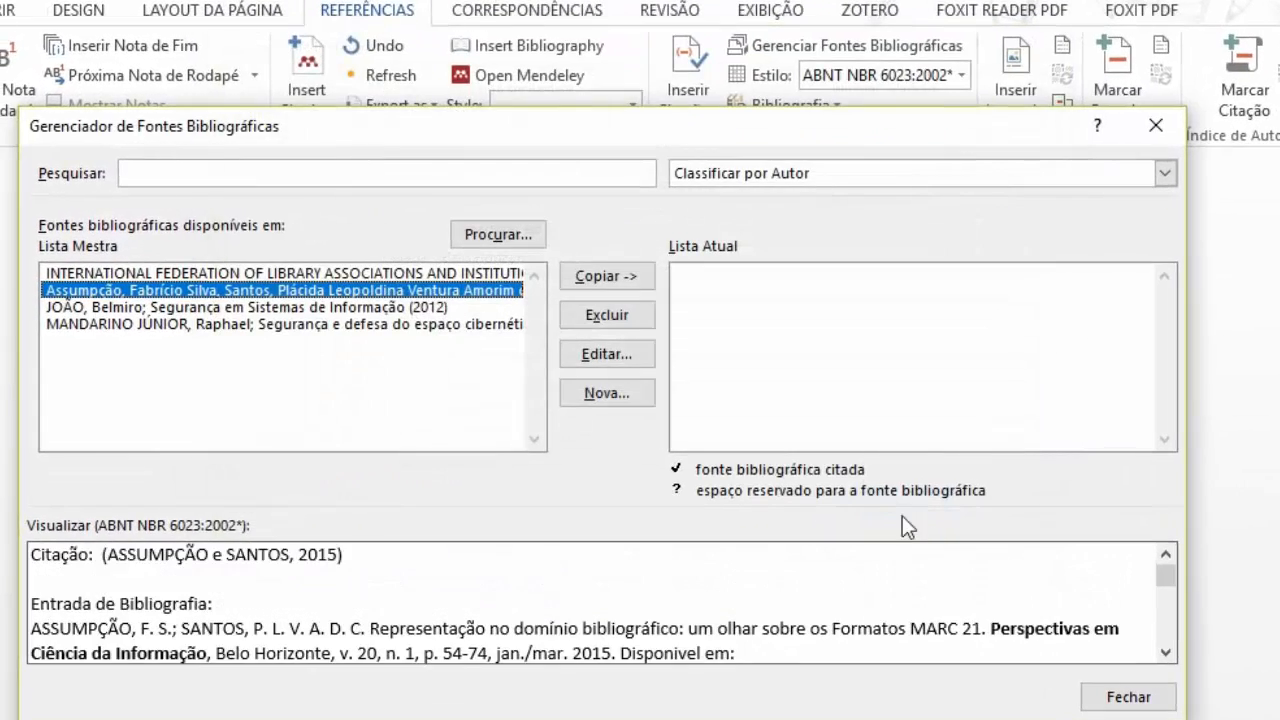
# Step: Read the article's citation and full bibliography entry in the source manager's preview
pyautogui.click(1166, 652)
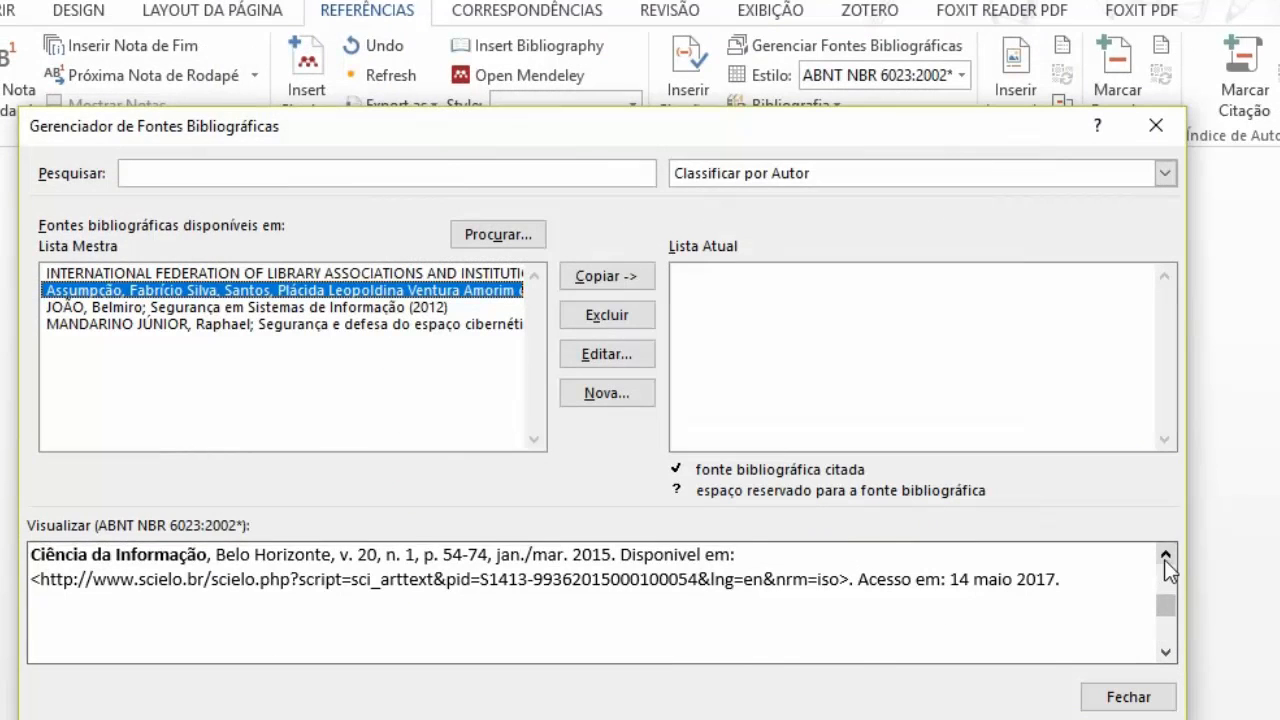
pyautogui.scroll(1, 1164, 559)
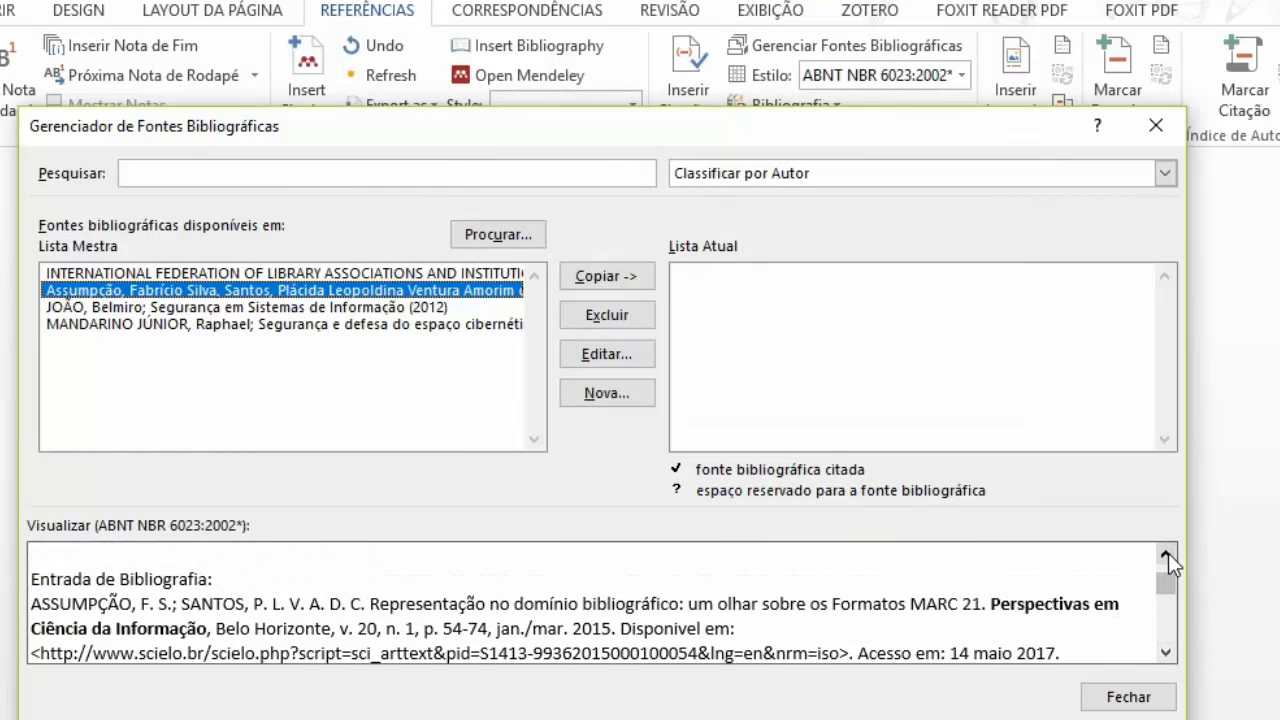
pyautogui.click(1166, 553)
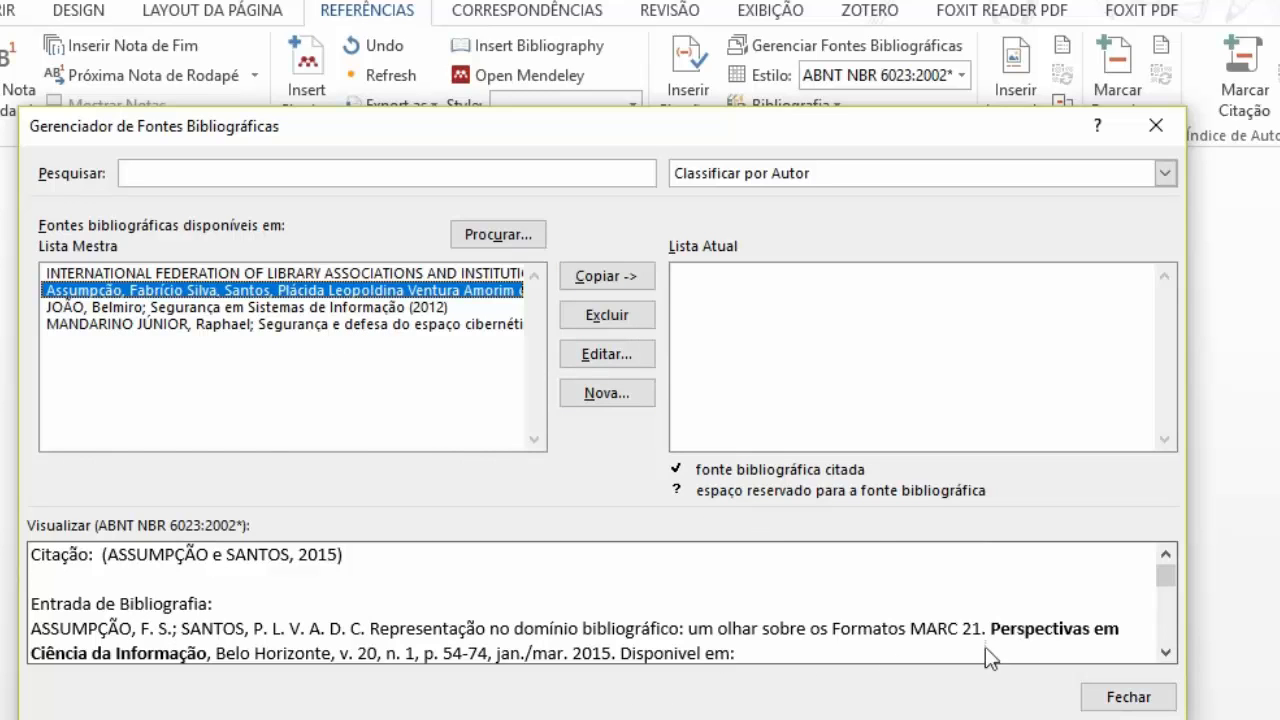
pyautogui.click(1163, 653)
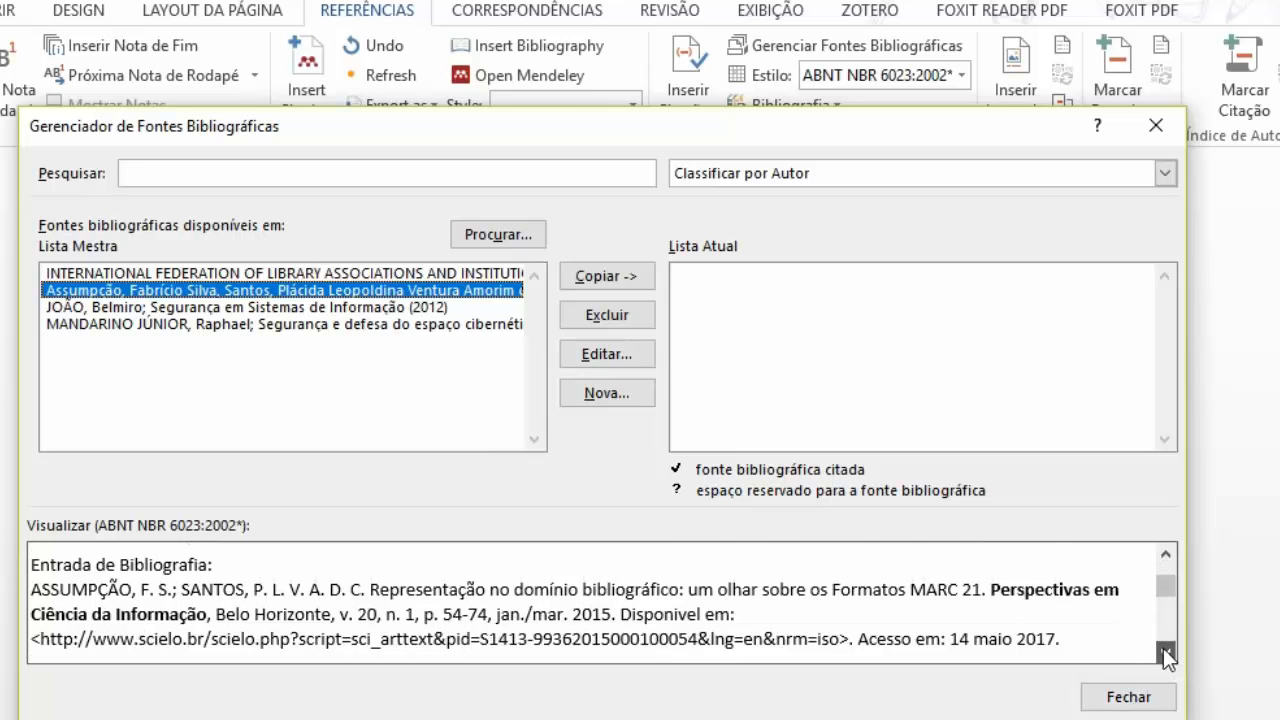
pyautogui.click(1163, 653)
# Step: Check the source types offered for the article, keep Artigo de Revista, discard the edit and review the formatted reference again
pyautogui.click(637, 358)
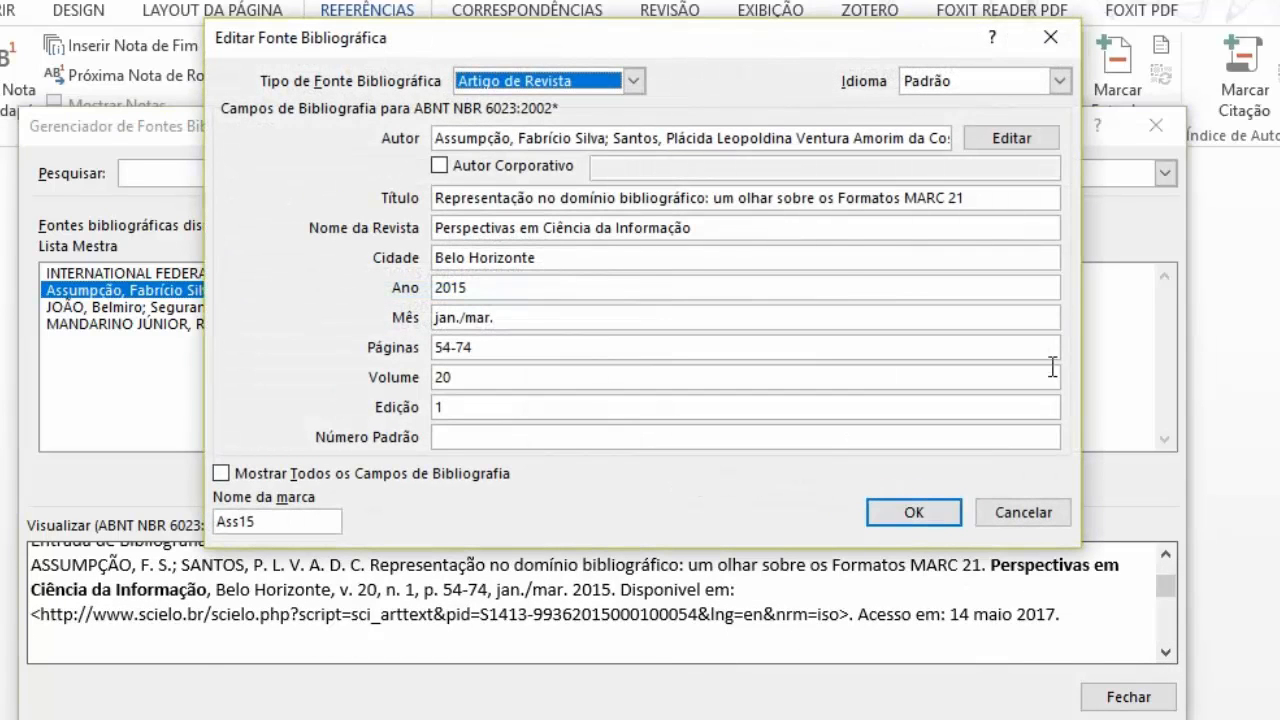
pyautogui.click(634, 81)
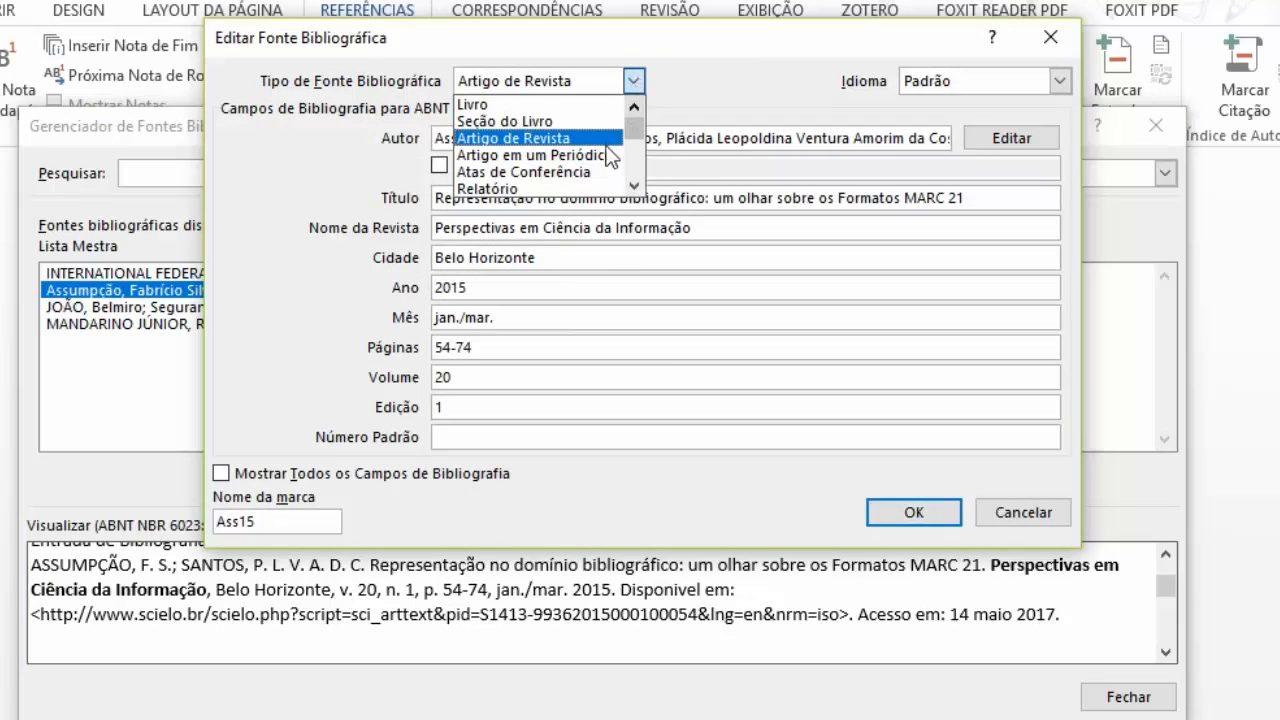
pyautogui.click(512, 140)
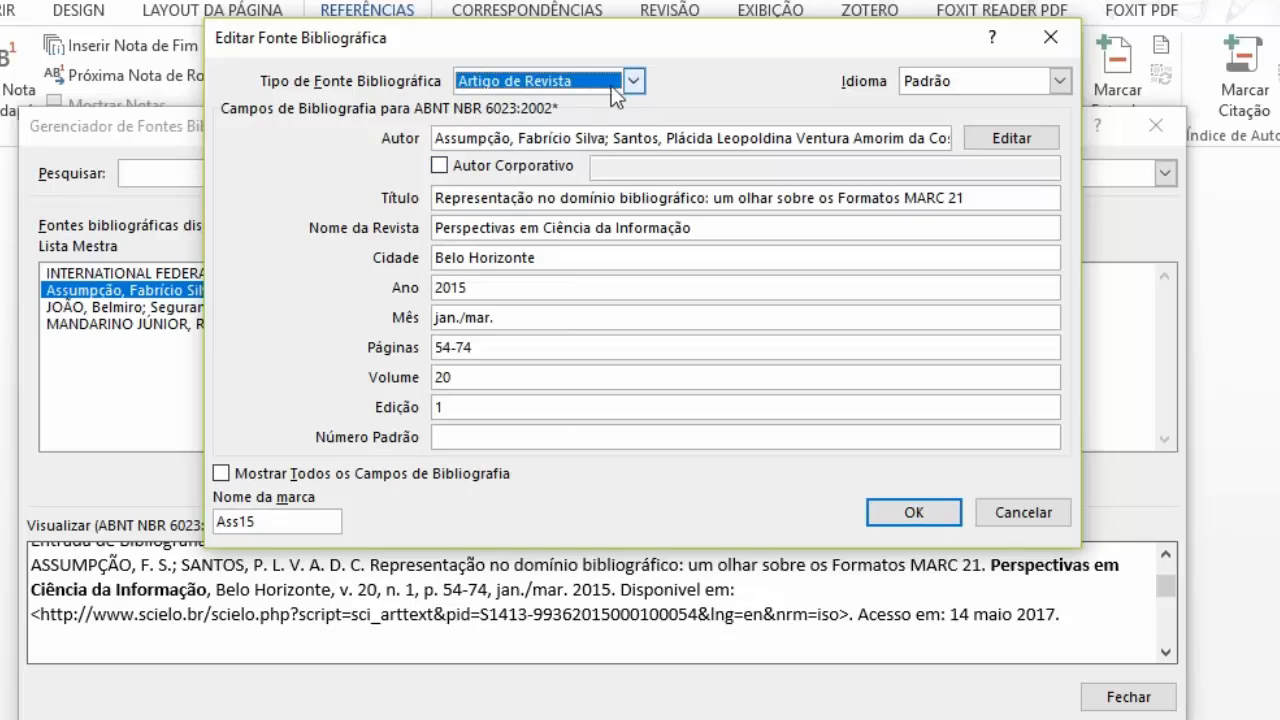
pyautogui.click(1022, 512)
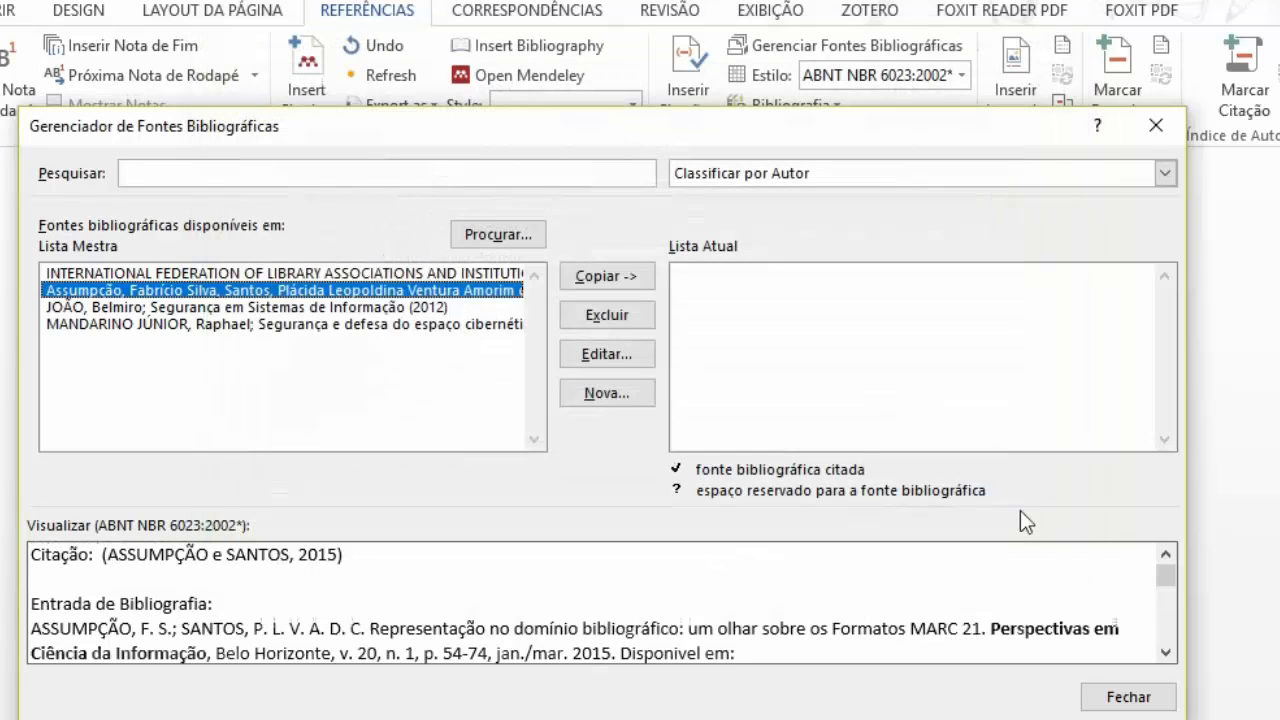
pyautogui.click(1165, 651)
pyautogui.click(1164, 556)
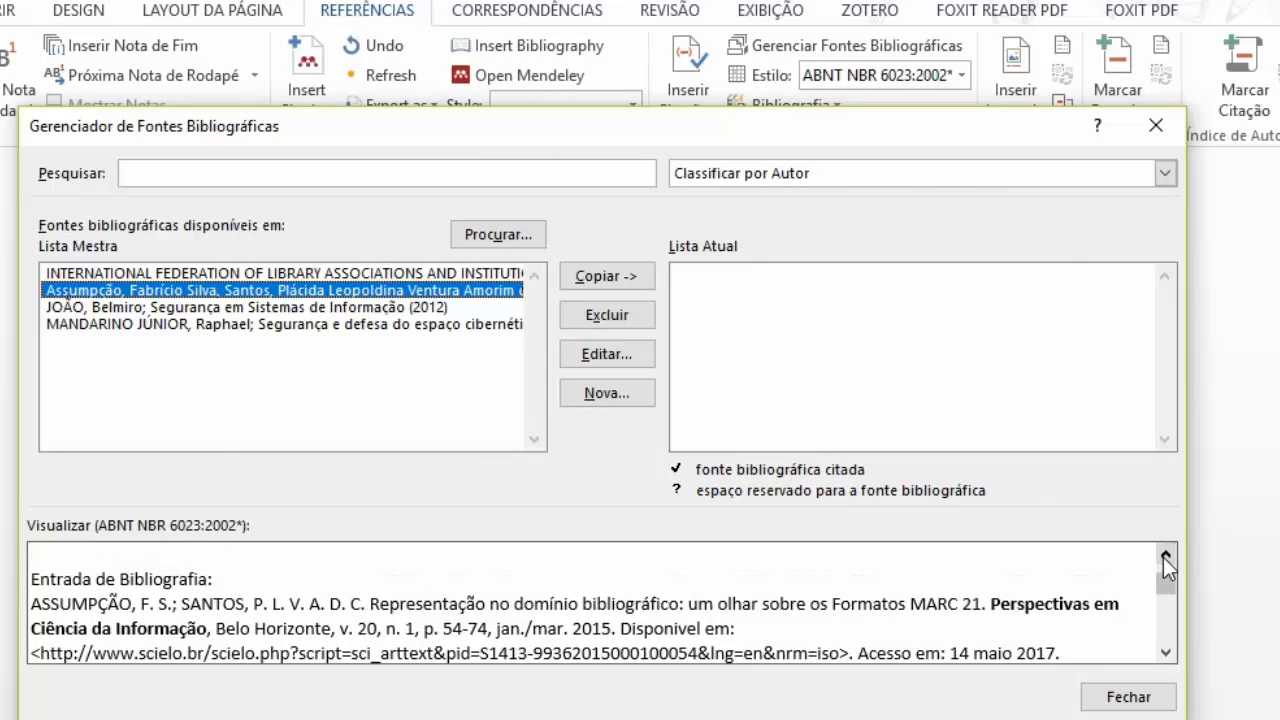
# Step: Close the source manager after checking the article's citation preview, and write "Segurança da informação é..." in the document
pyautogui.click(1166, 554)
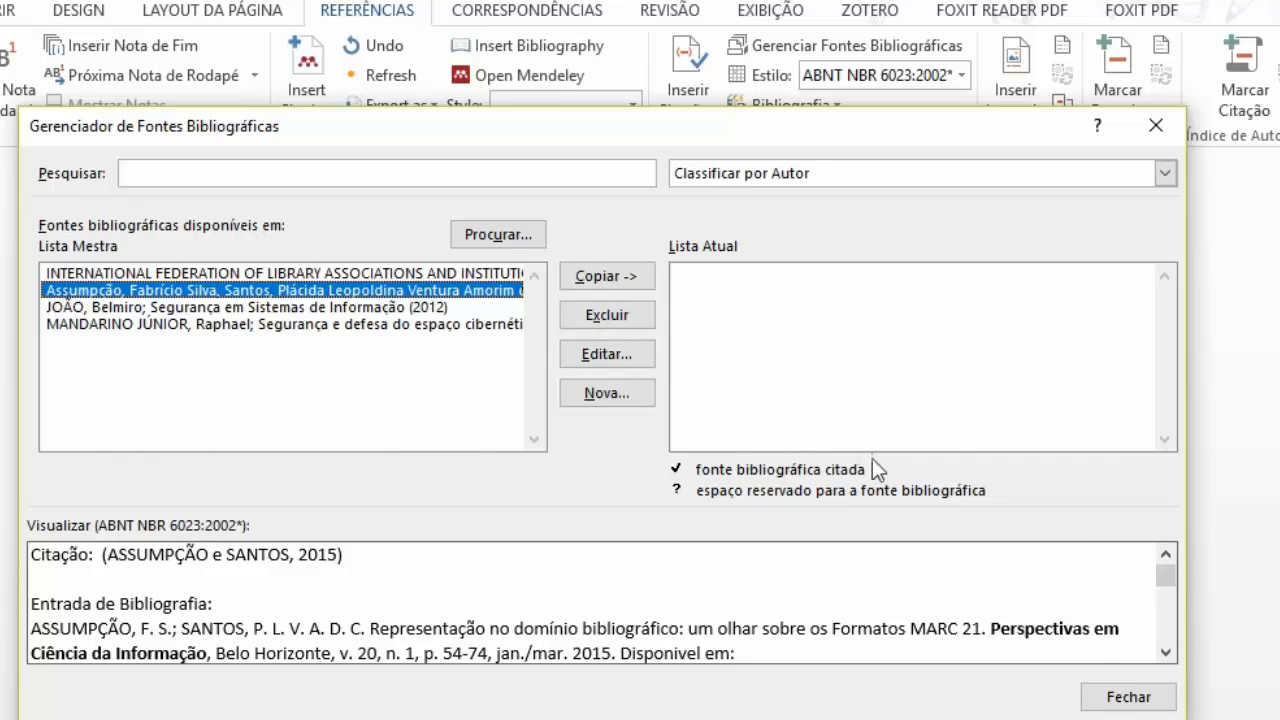
pyautogui.click(1107, 701)
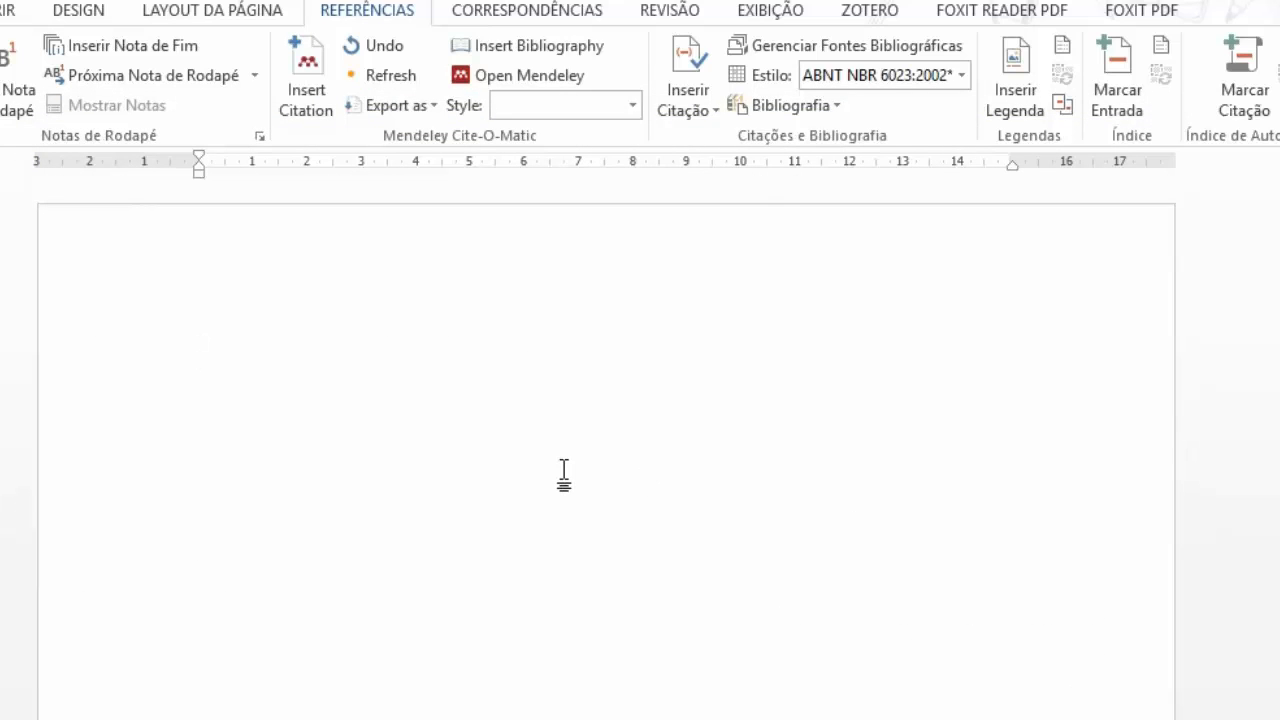
pyautogui.write('Seh')
pyautogui.press('BackSpace')
pyautogui.write('gurança ')
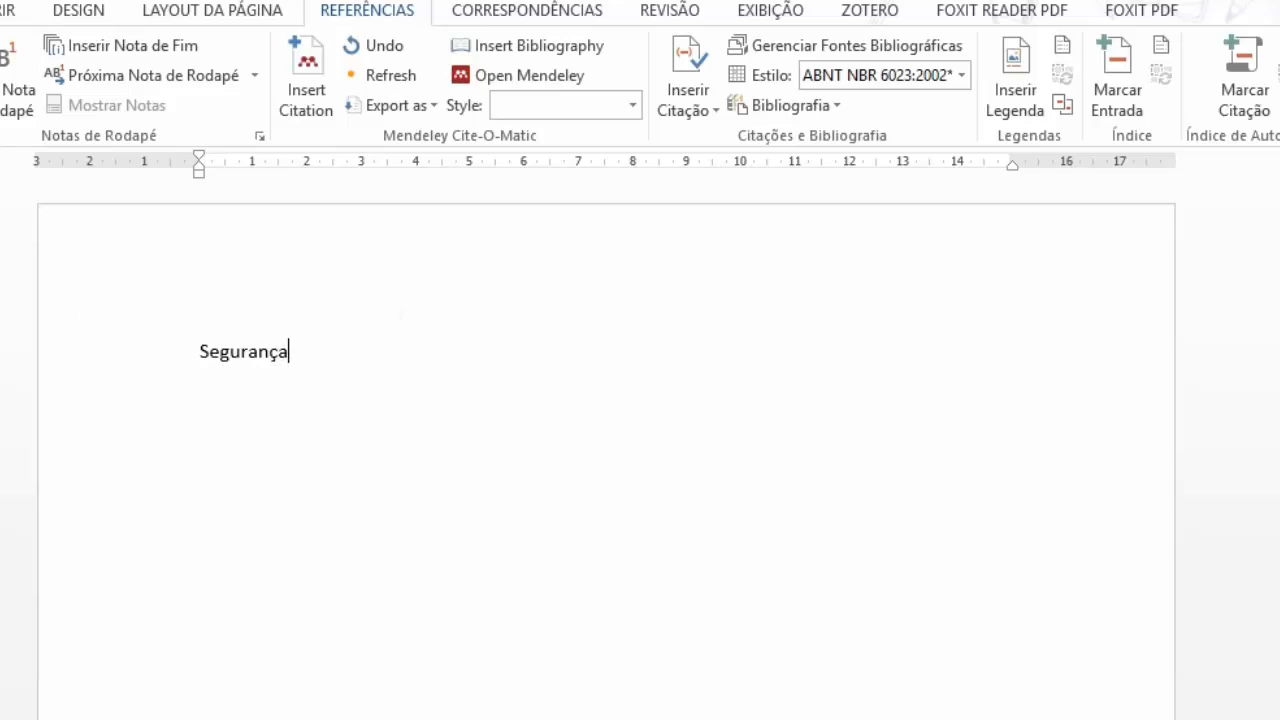
pyautogui.write('da informação ')
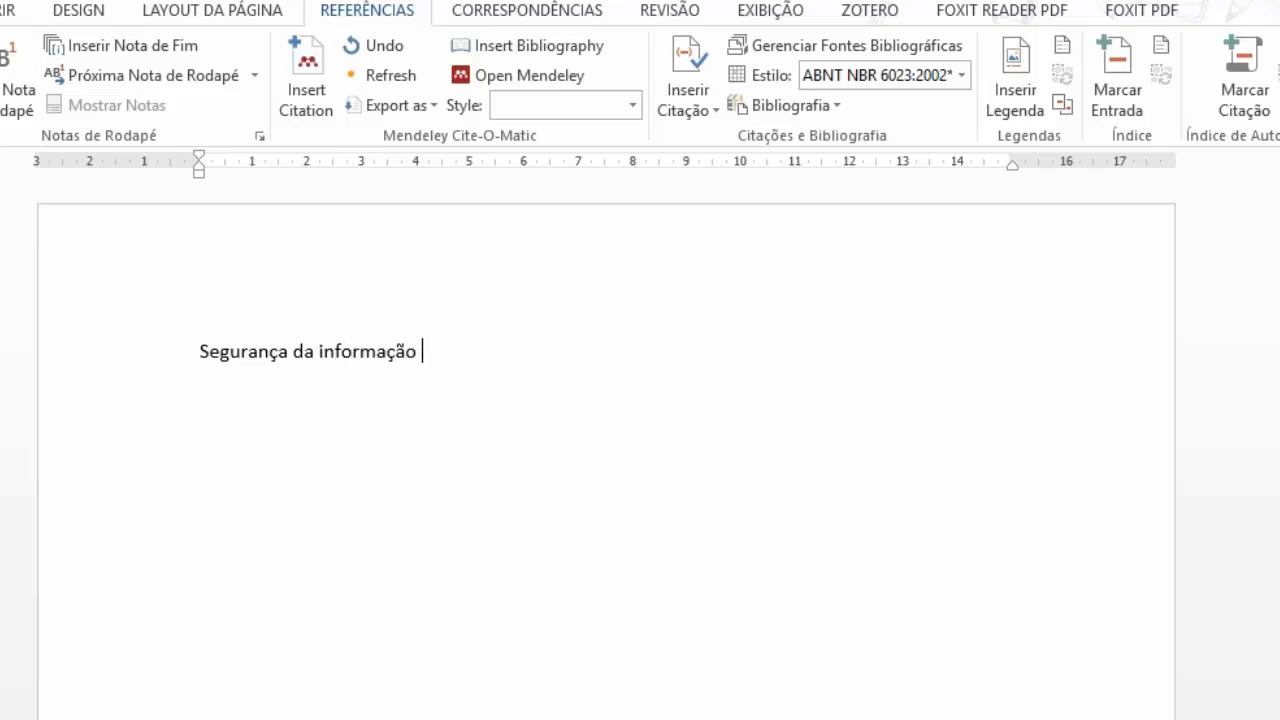
pyautogui.write('é...')
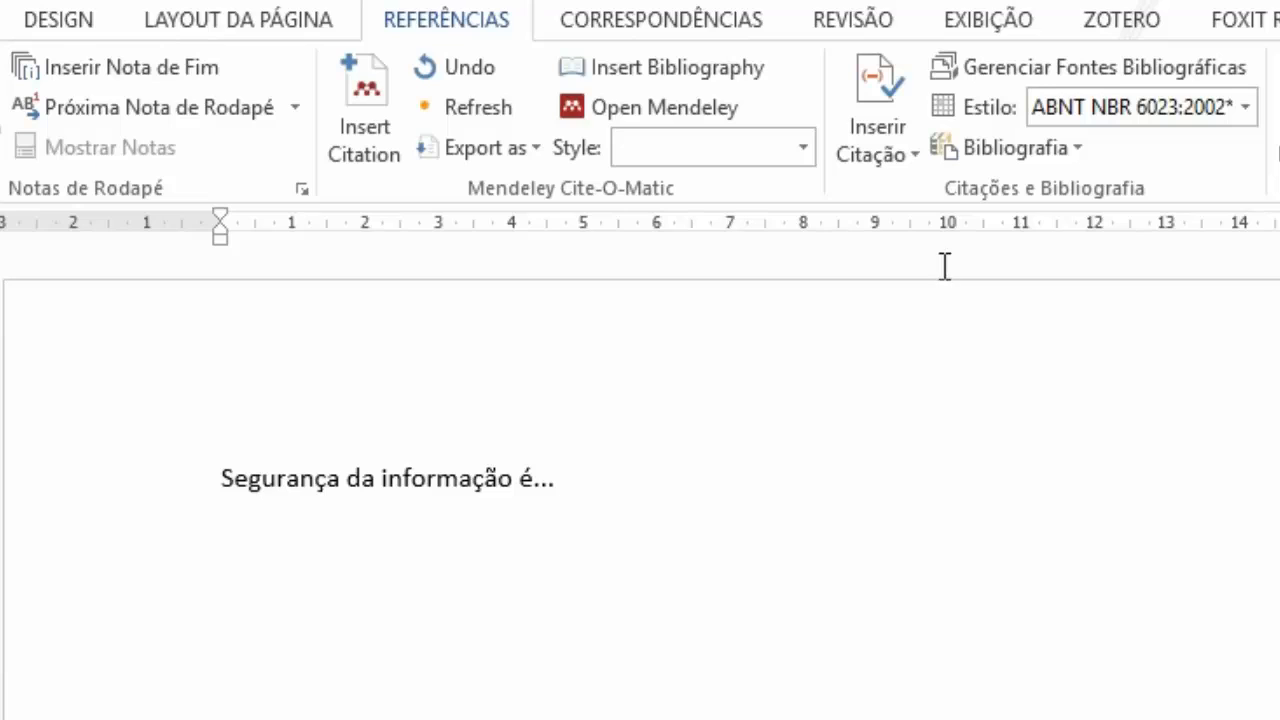
# Step: Copy the source "Segurança e defesa do espaço cibernético brasileiro" from the master list to the current list and close the source manager
pyautogui.click(916, 158)
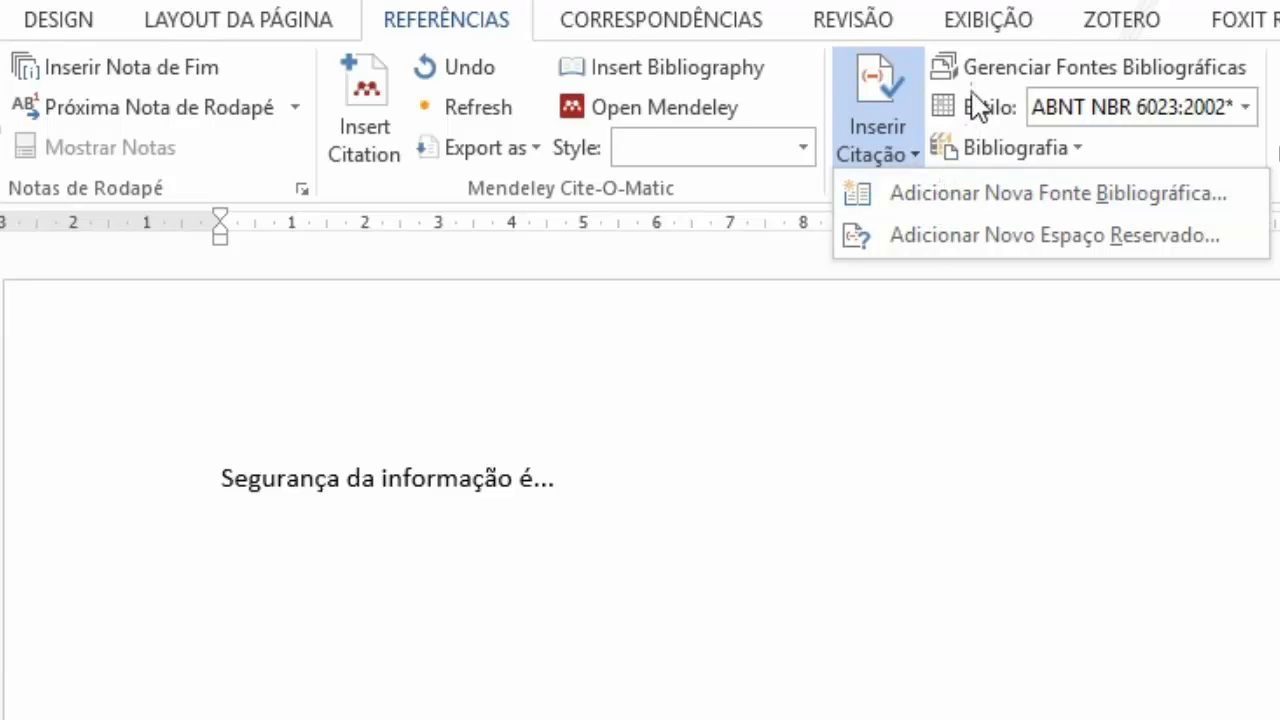
pyautogui.click(1025, 80)
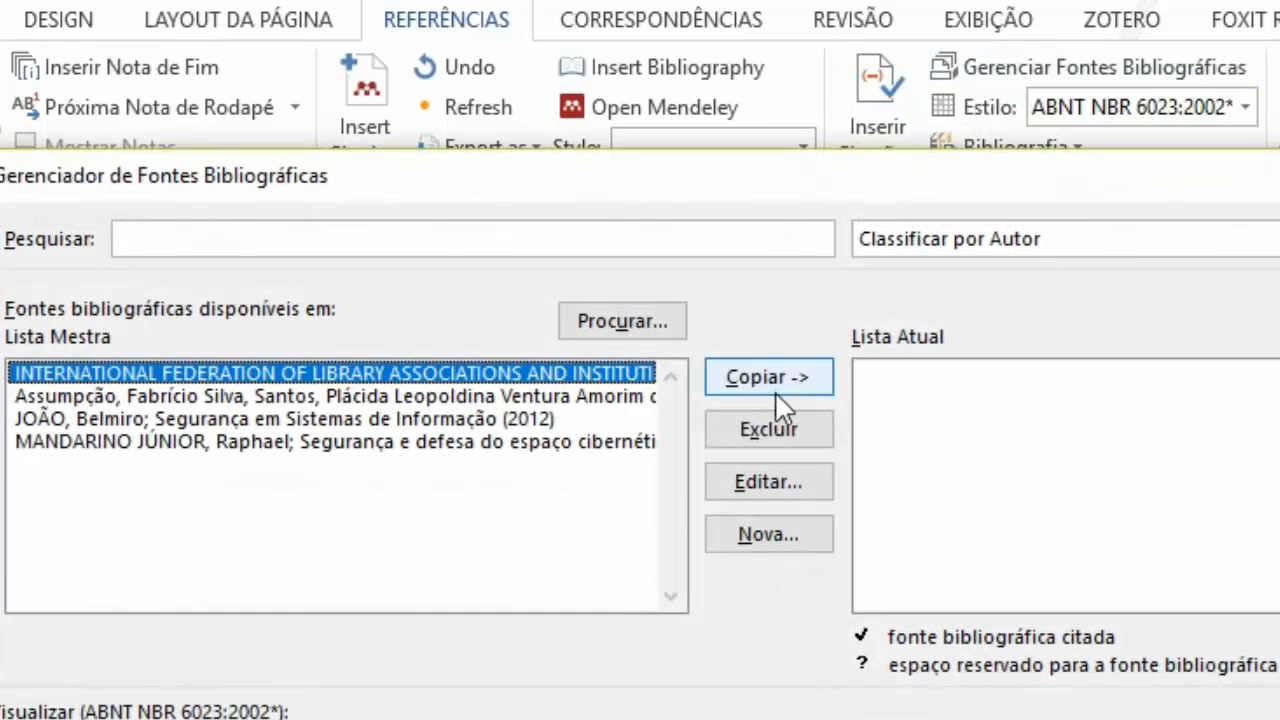
pyautogui.click(424, 445)
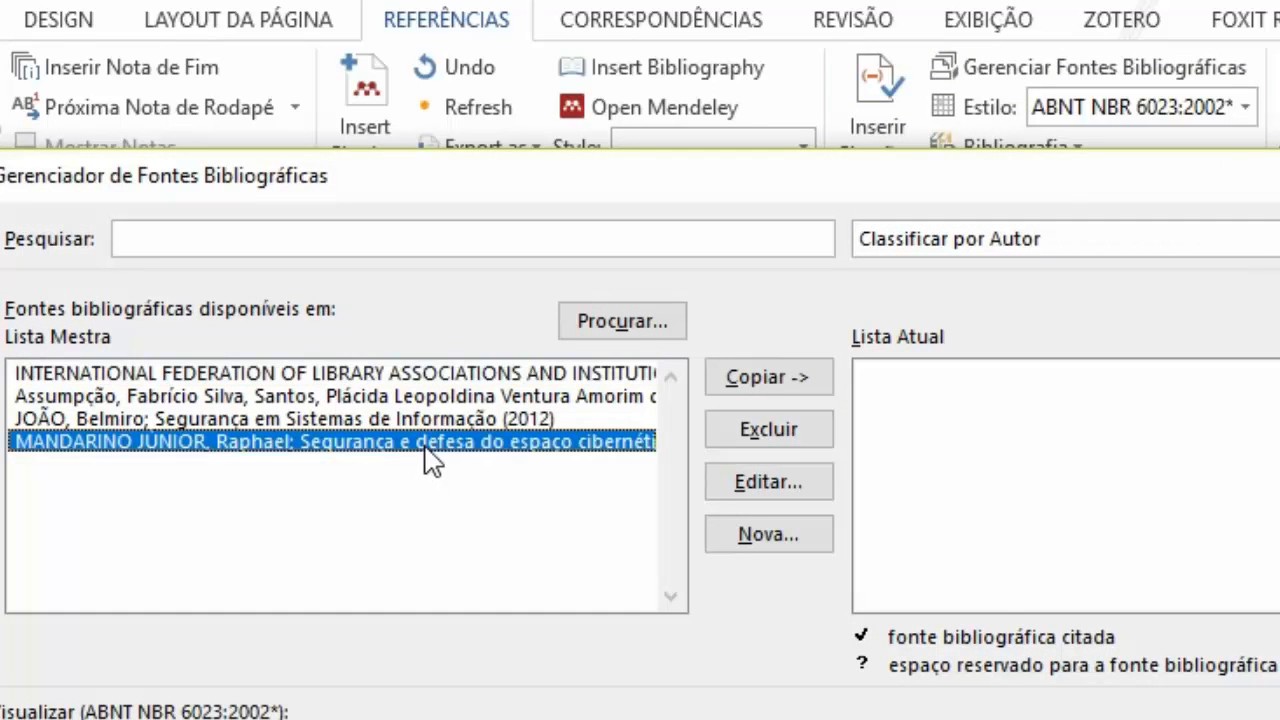
pyautogui.click(745, 382)
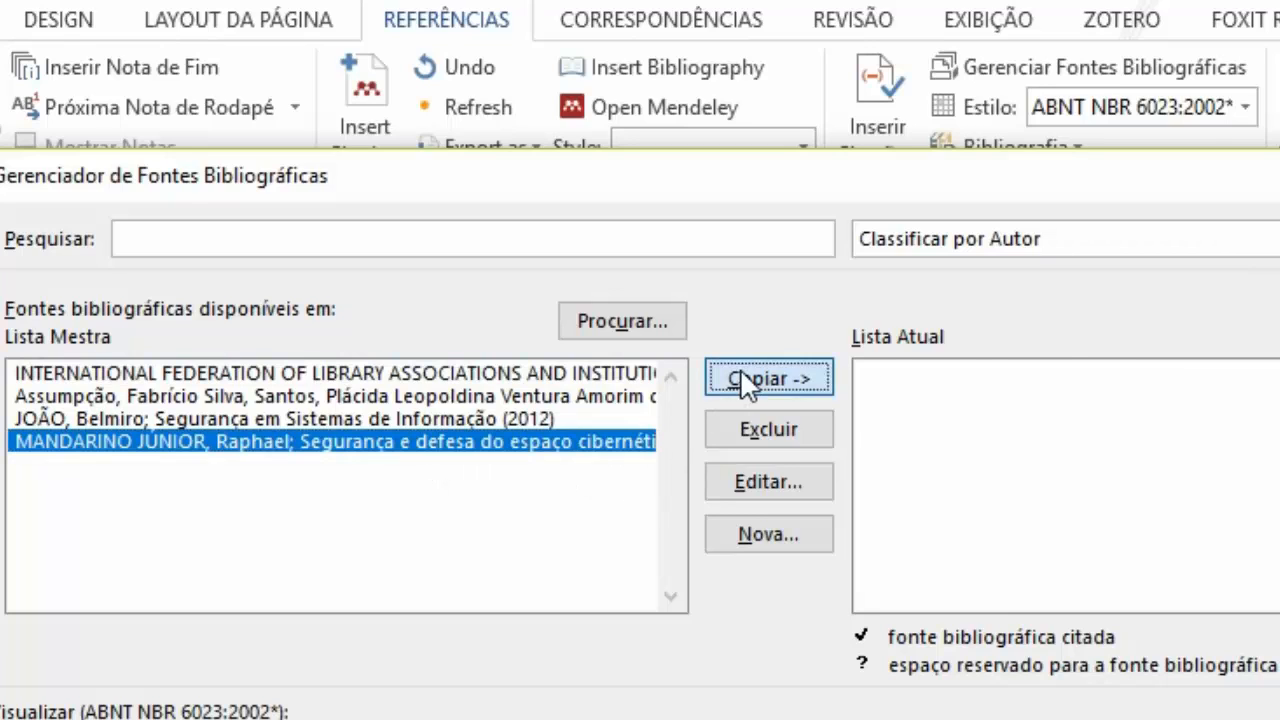
pyautogui.click(1145, 390)
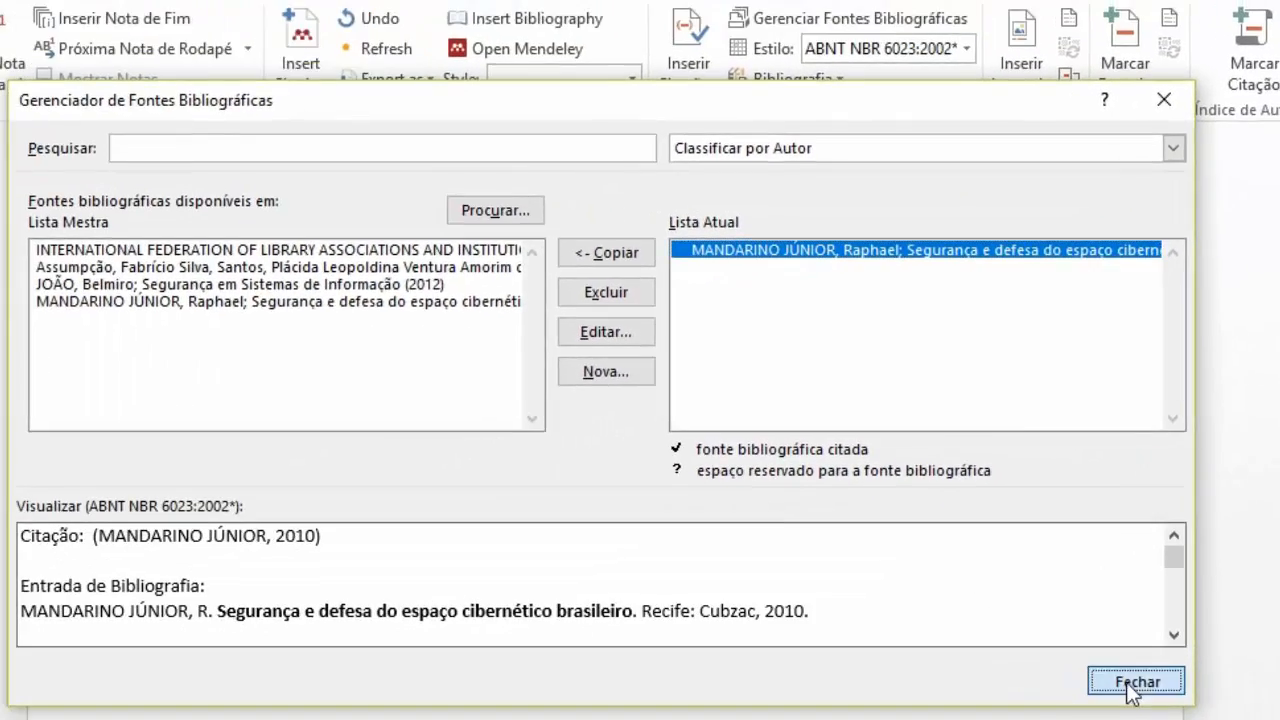
pyautogui.click(1133, 684)
# Step: Insert a citation of "Segurança e defesa do espaço cibernético brasileiro" after the sentence "Segurança da informação é..."
pyautogui.click(716, 86)
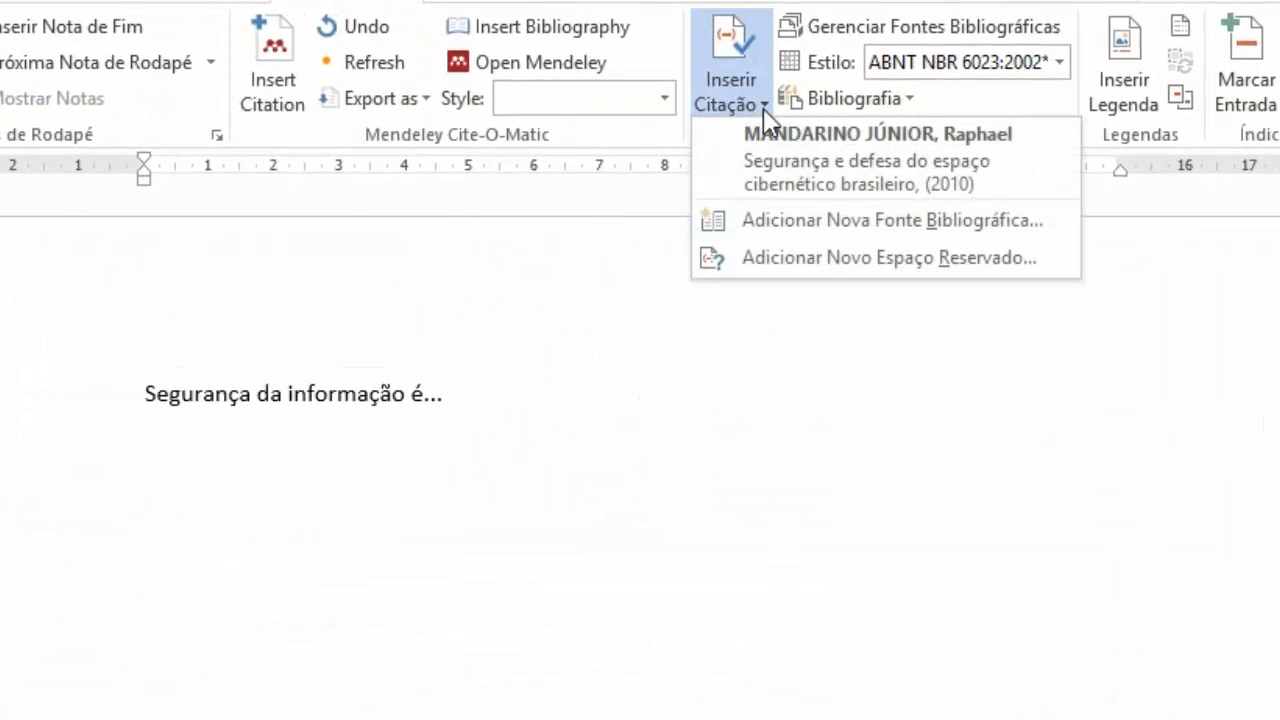
pyautogui.click(955, 158)
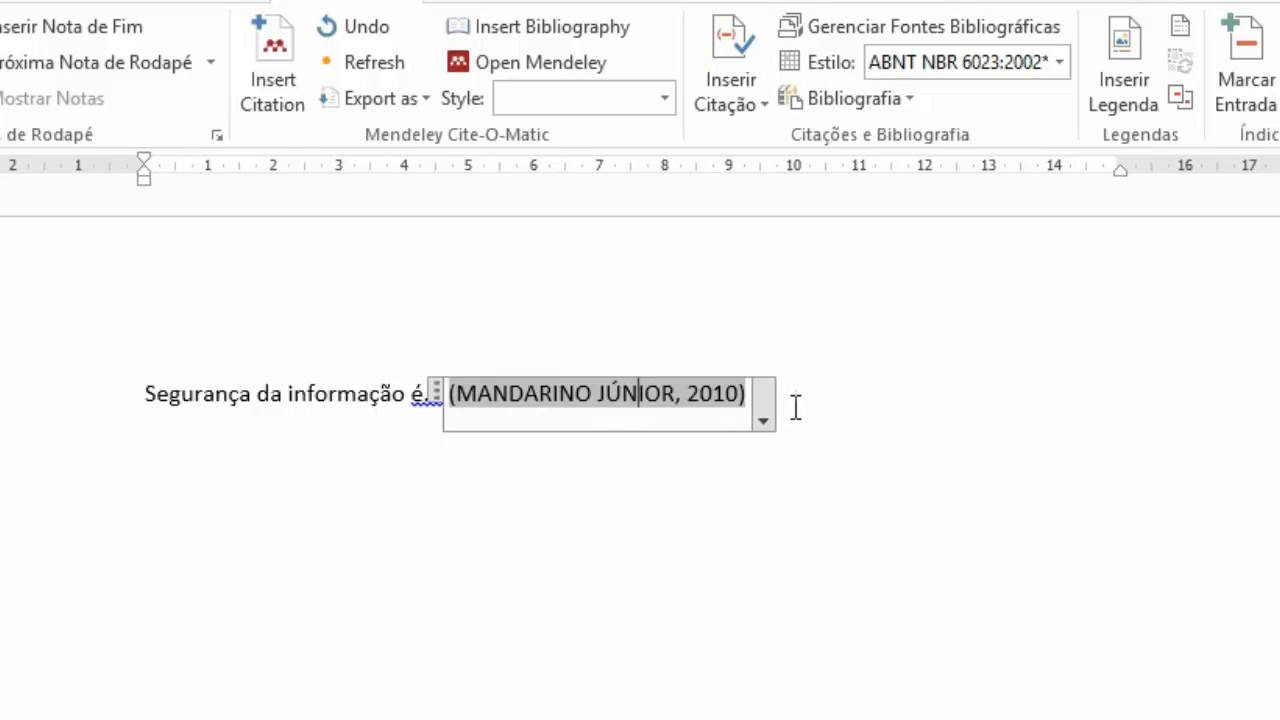
pyautogui.click(794, 403)
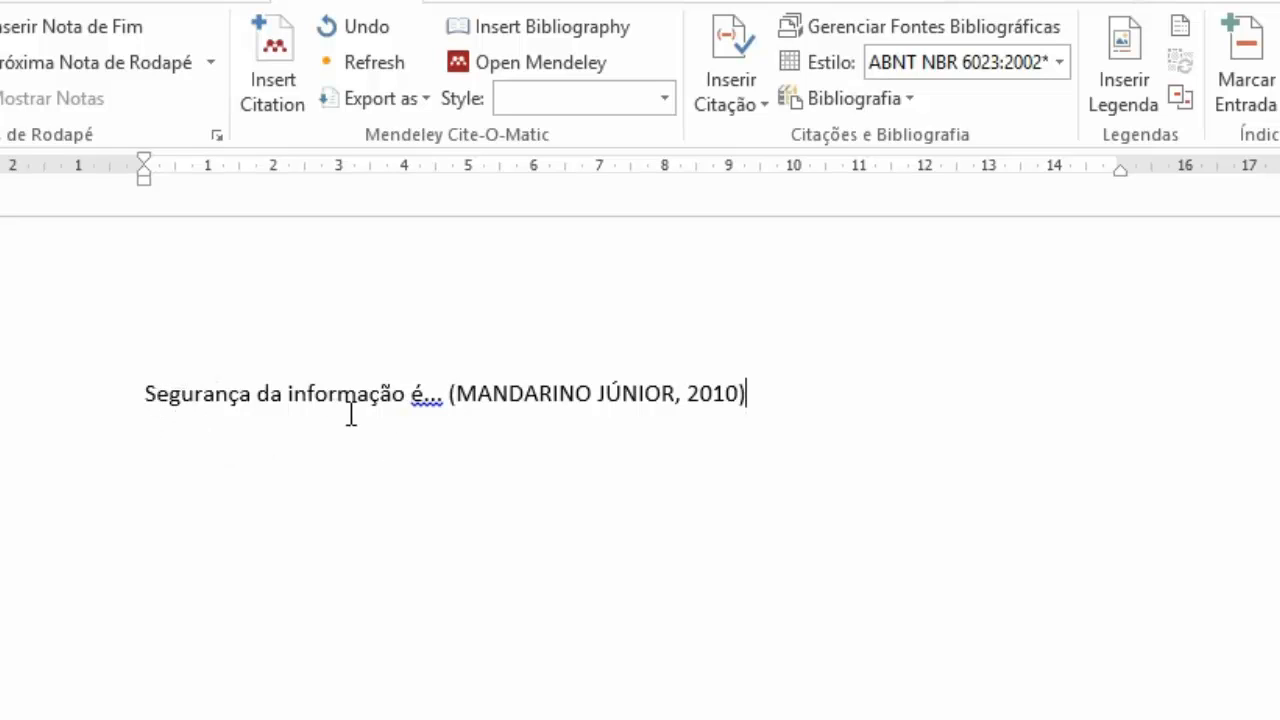
# Step: Edit the inserted citation to add page 7 and suppress the author and title
pyautogui.click(424, 395)
pyautogui.click(729, 398)
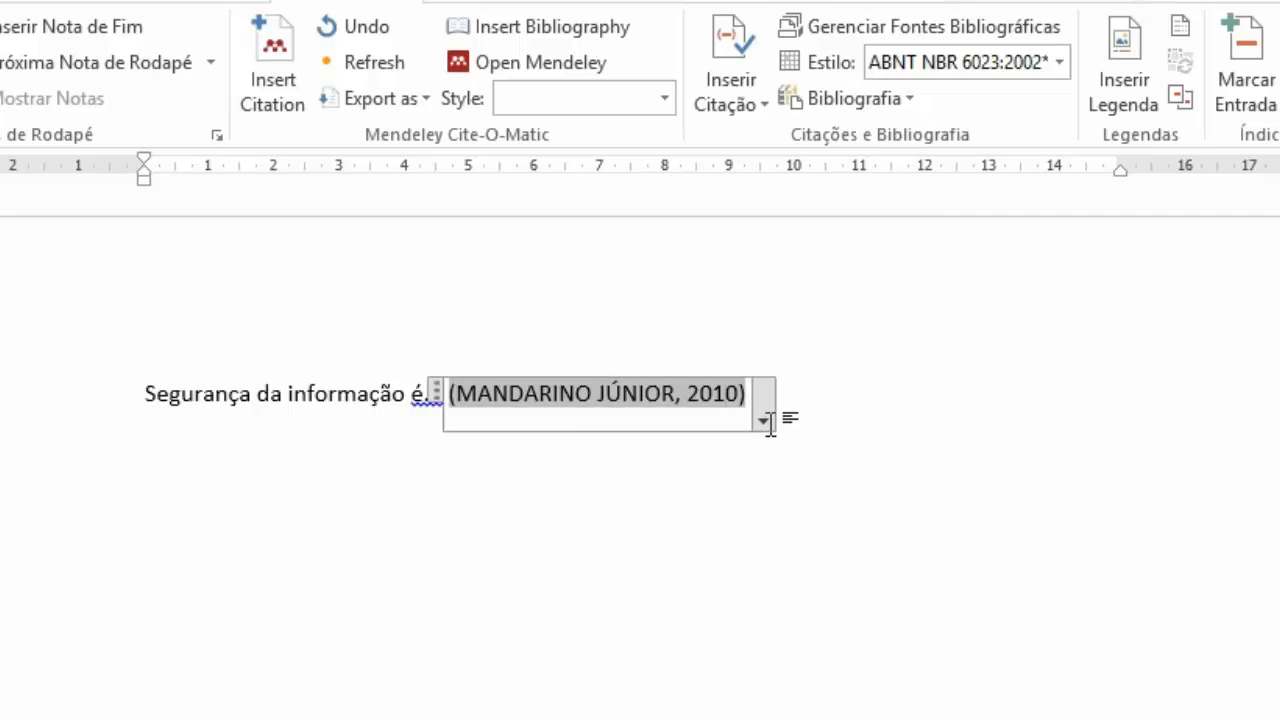
pyautogui.click(766, 425)
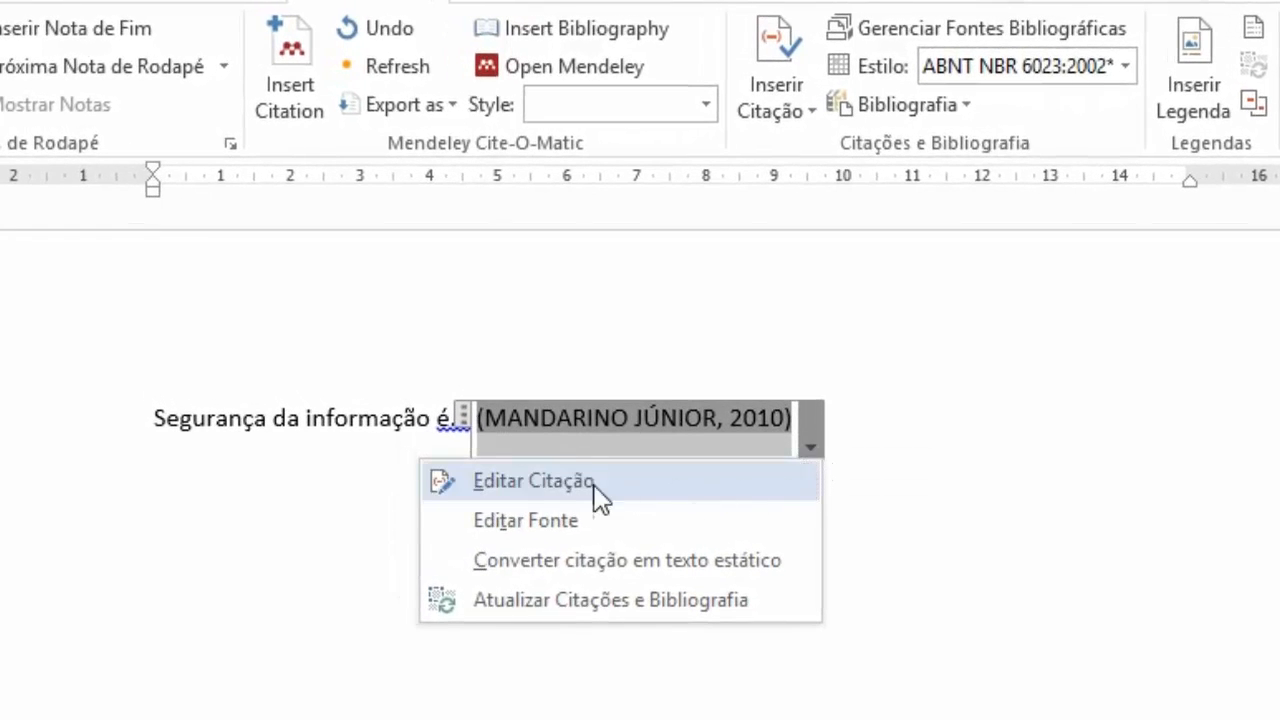
pyautogui.click(552, 486)
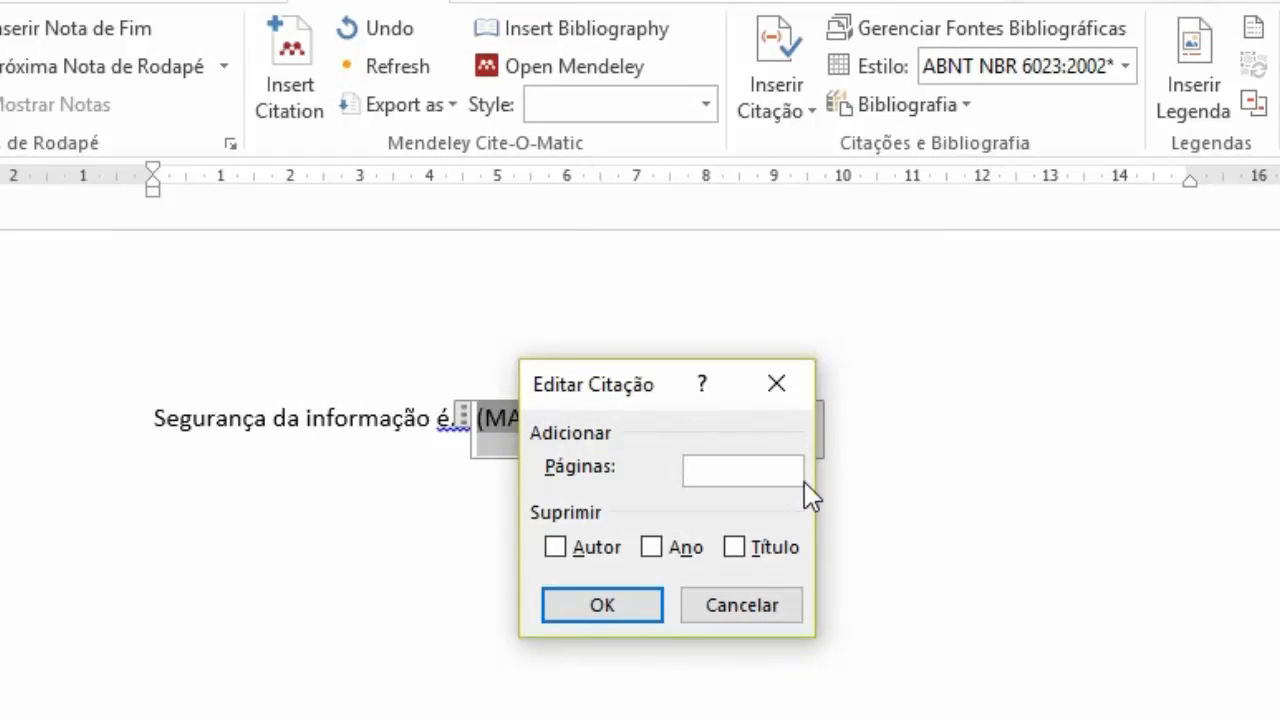
pyautogui.write('7')
pyautogui.click(562, 556)
pyautogui.click(748, 556)
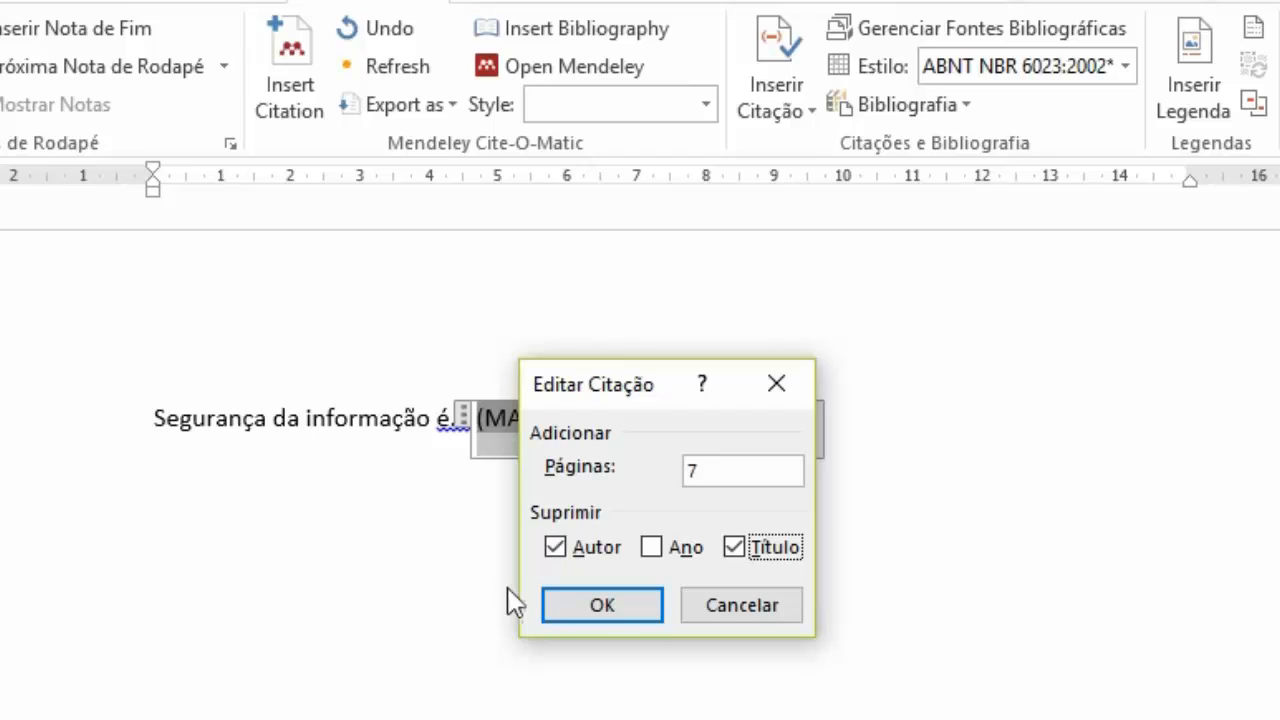
pyautogui.click(600, 606)
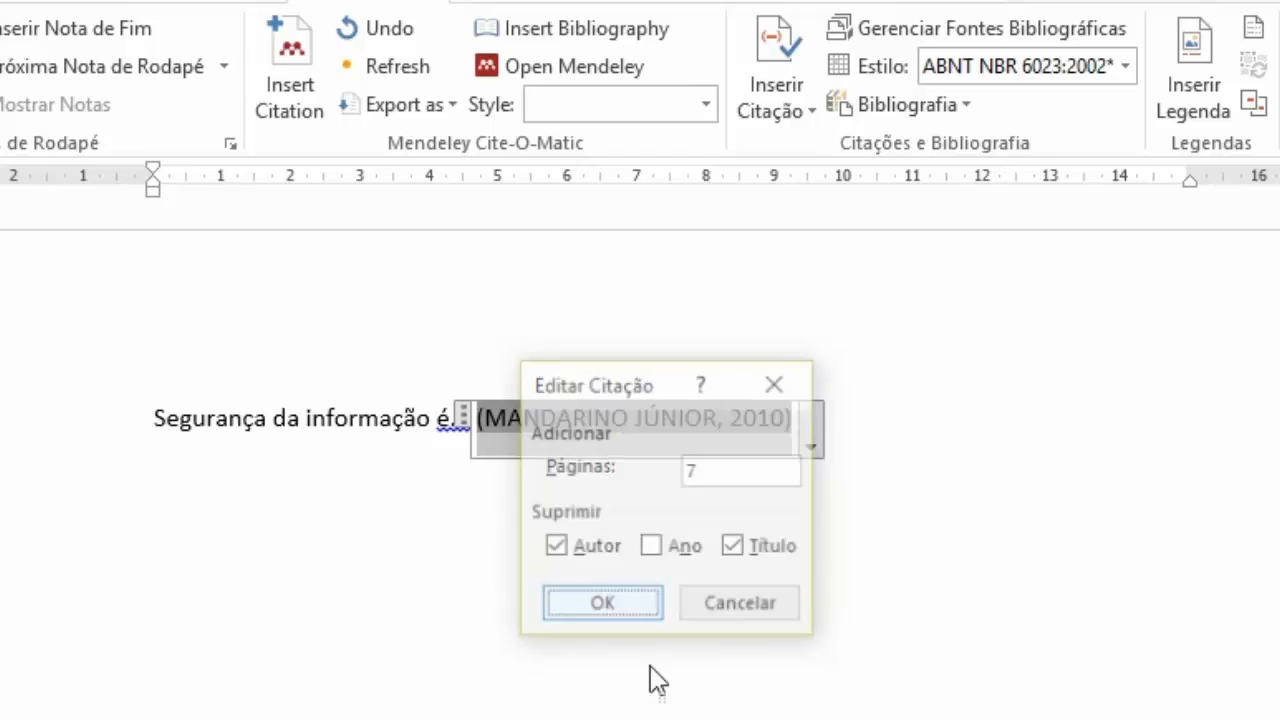
pyautogui.click(689, 430)
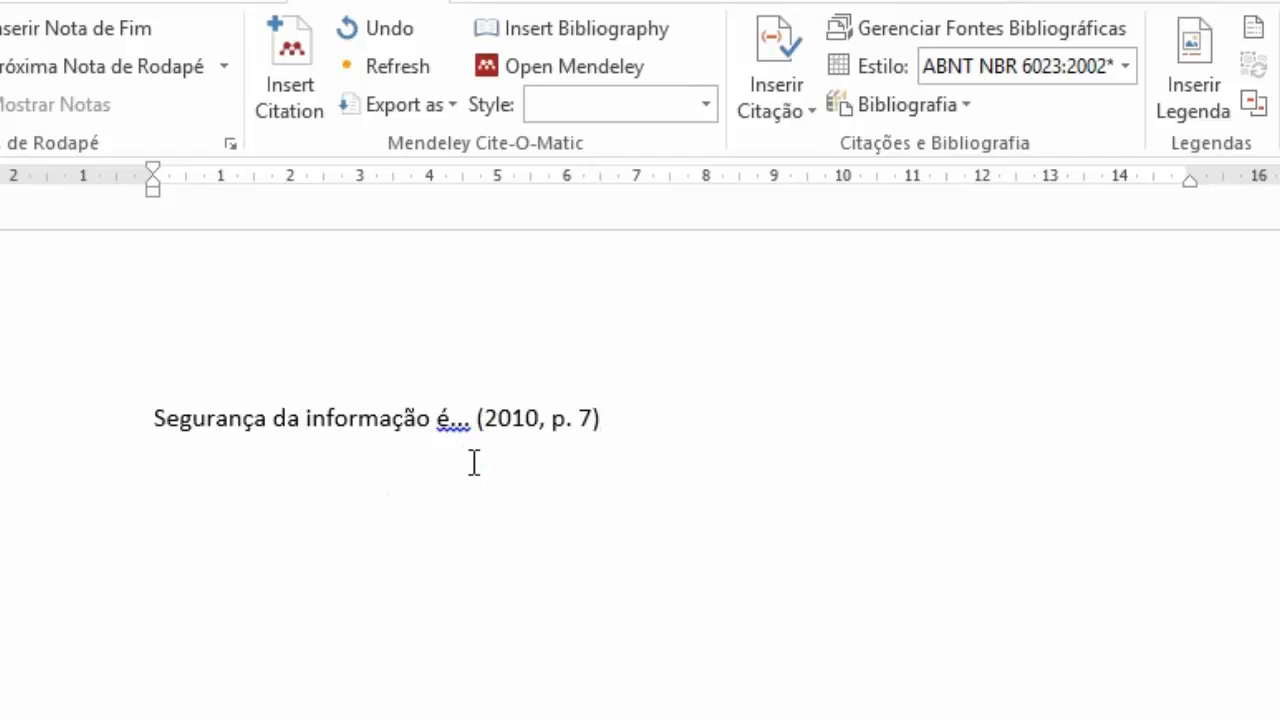
# Step: Write the cited author's surname in normal capitalisation directly before the citation's parentheses
pyautogui.click(478, 424)
pyautogui.press('Left')
pyautogui.write('Manda')
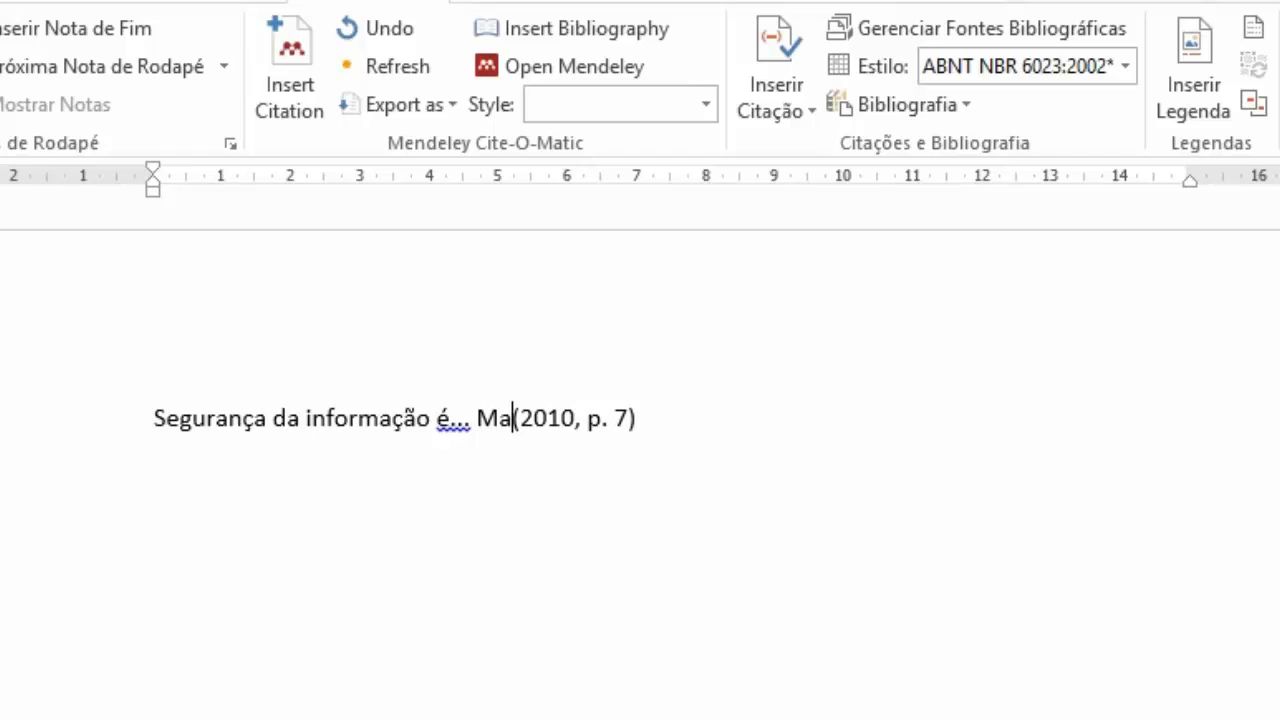
pyautogui.write('t')
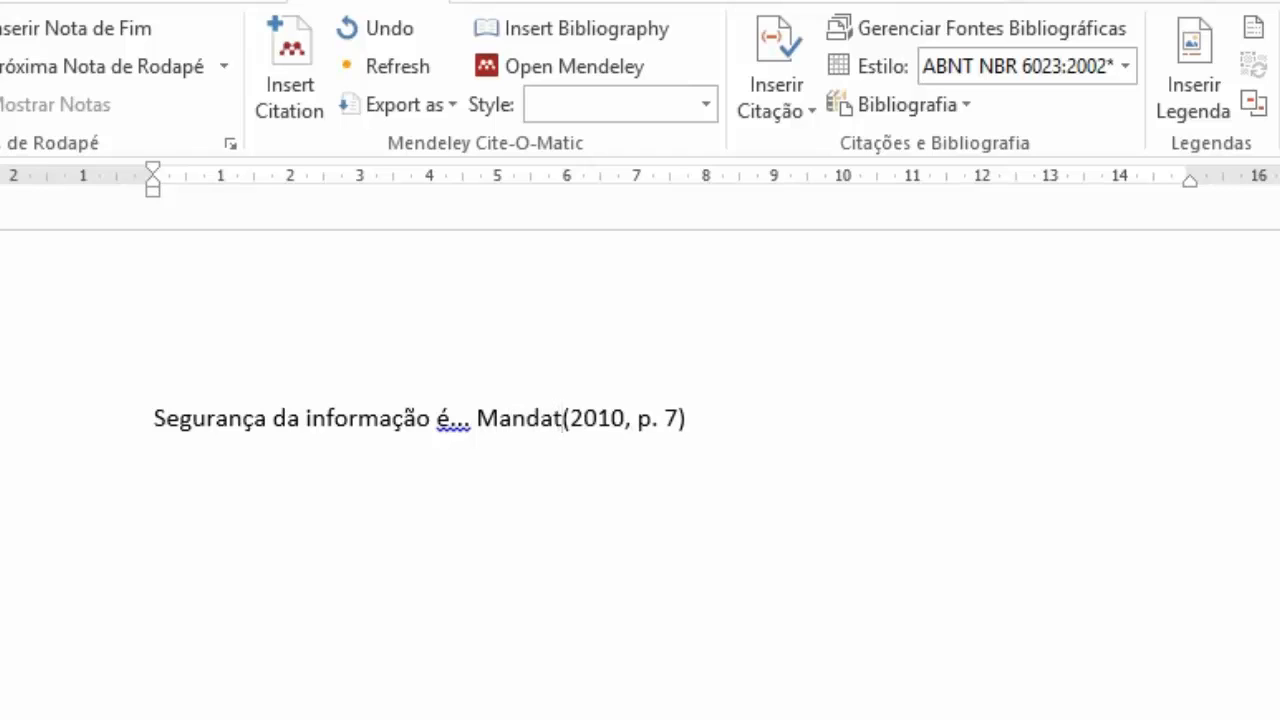
pyautogui.press('BackSpace')
pyautogui.write('rino ')
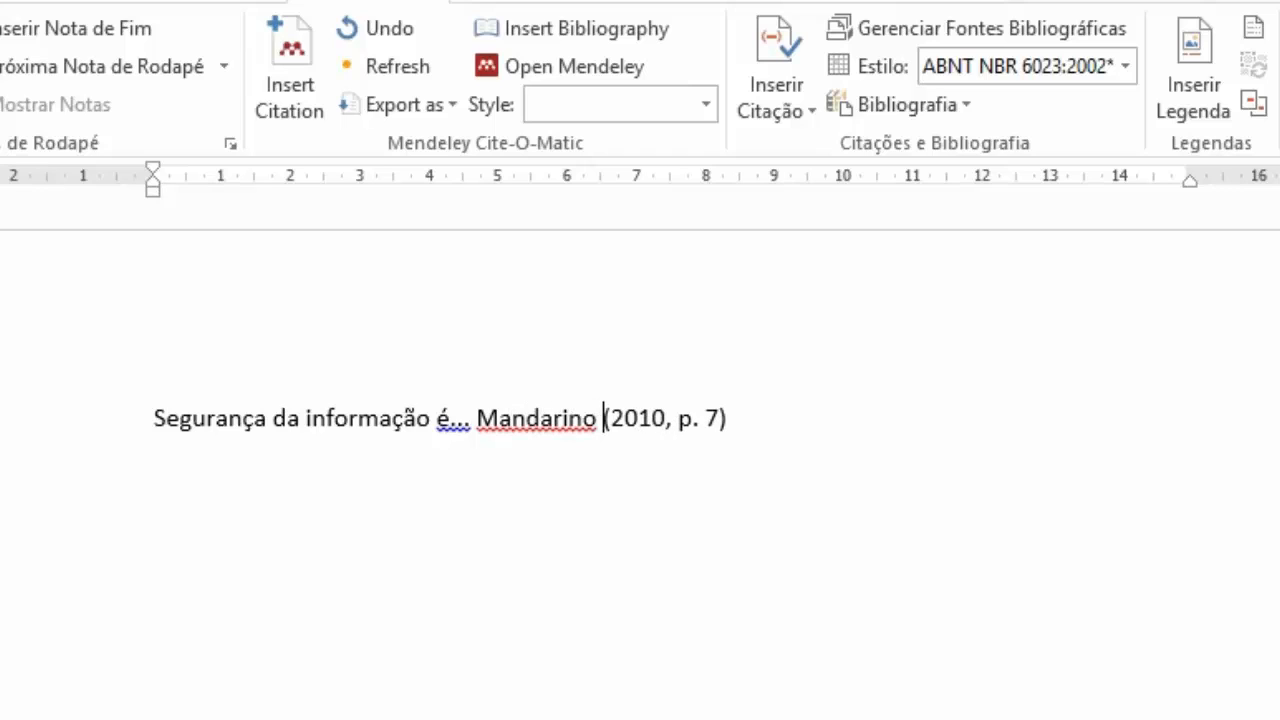
pyautogui.write('Júnior')
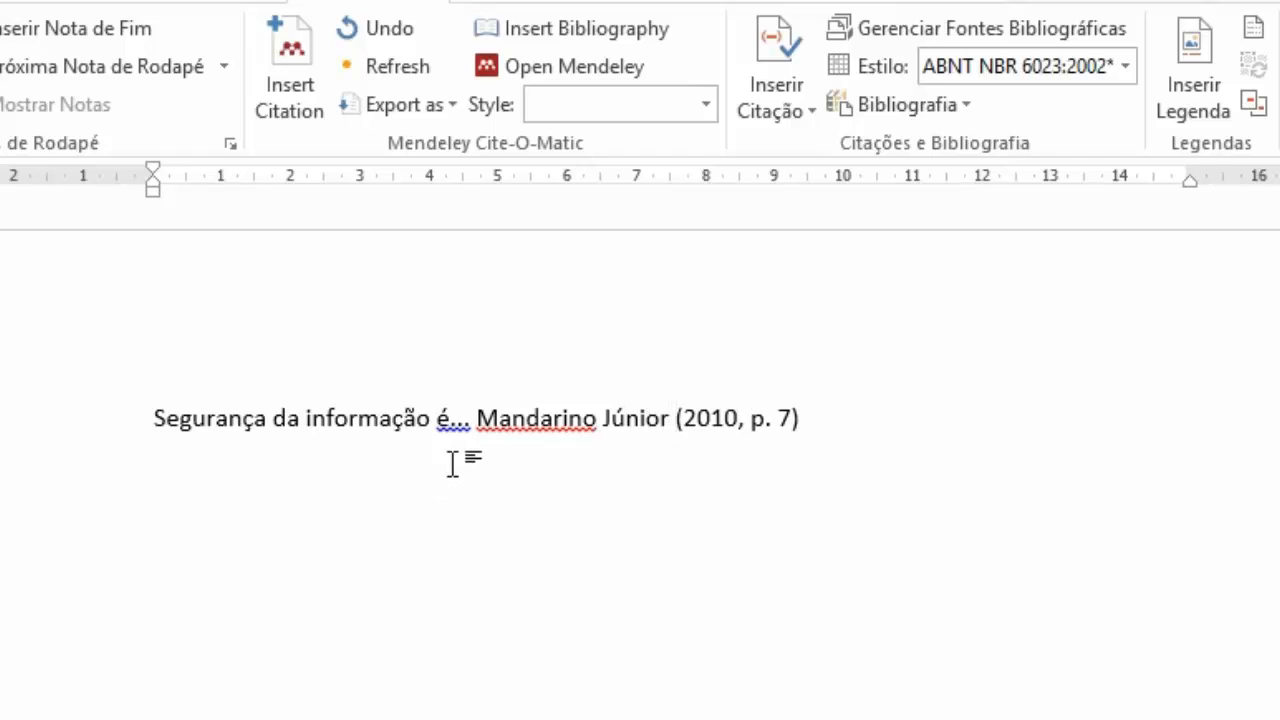
# Step: Cut the phrase "Segurança da informação é..." from in front of the author's surname
pyautogui.click(476, 428)
pyautogui.hotkey('shift', 'Right')
pyautogui.hotkey('shift', 'Right')
pyautogui.hotkey('shift', 'Right')
pyautogui.hotkey('shift', 'Right')
pyautogui.hotkey('shift', 'Right')
pyautogui.hotkey('shift', 'Right')
pyautogui.hotkey('shift', 'Right')
pyautogui.hotkey('shift', 'Right')
pyautogui.hotkey('shift', 'Right')
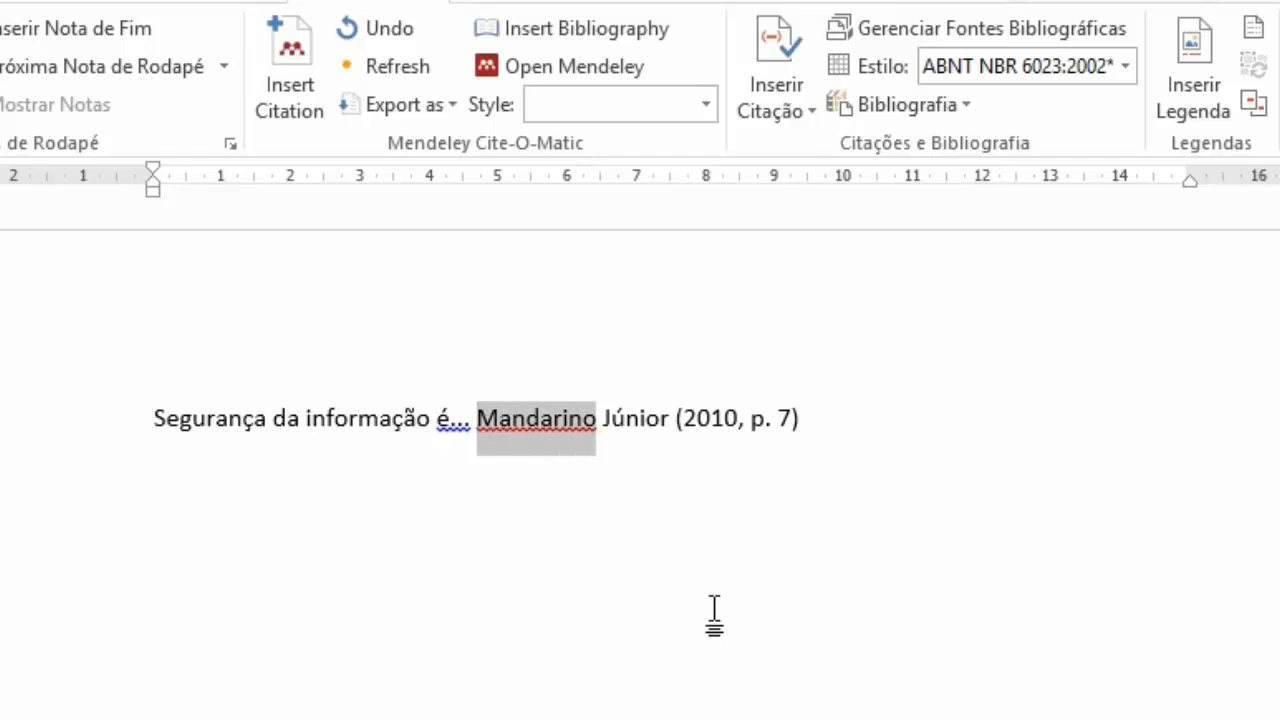
pyautogui.press('Left')
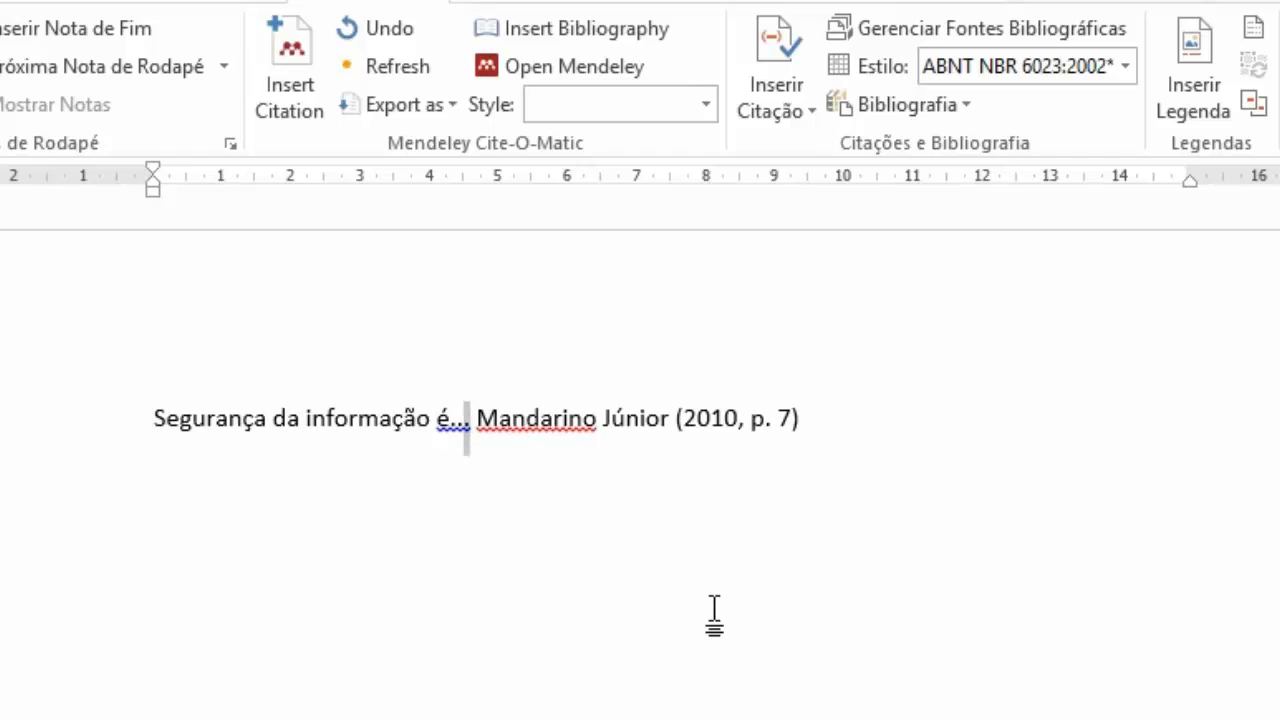
pyautogui.hotkey('shift', 'Left')
pyautogui.hotkey('shift', 'Left')
pyautogui.hotkey('shift', 'Left')
pyautogui.hotkey('shift', 'Left')
pyautogui.hotkey('shift', 'Left')
pyautogui.hotkey('shift', 'Left')
pyautogui.hotkey('shift', 'Left')
pyautogui.hotkey('shift', 'Left')
pyautogui.hotkey('shift', 'Left')
pyautogui.hotkey('shift', 'Left')
pyautogui.hotkey('shift', 'Left')
pyautogui.hotkey('shift', 'Left')
pyautogui.hotkey('shift', 'Left')
pyautogui.hotkey('shift', 'Left')
pyautogui.hotkey('shift', 'Left')
pyautogui.hotkey('shift', 'Left')
pyautogui.hotkey('shift', 'Left')
pyautogui.hotkey('shift', 'Left')
pyautogui.hotkey('shift', 'Left')
pyautogui.hotkey('shift', 'Left')
pyautogui.hotkey('shift', 'Left')
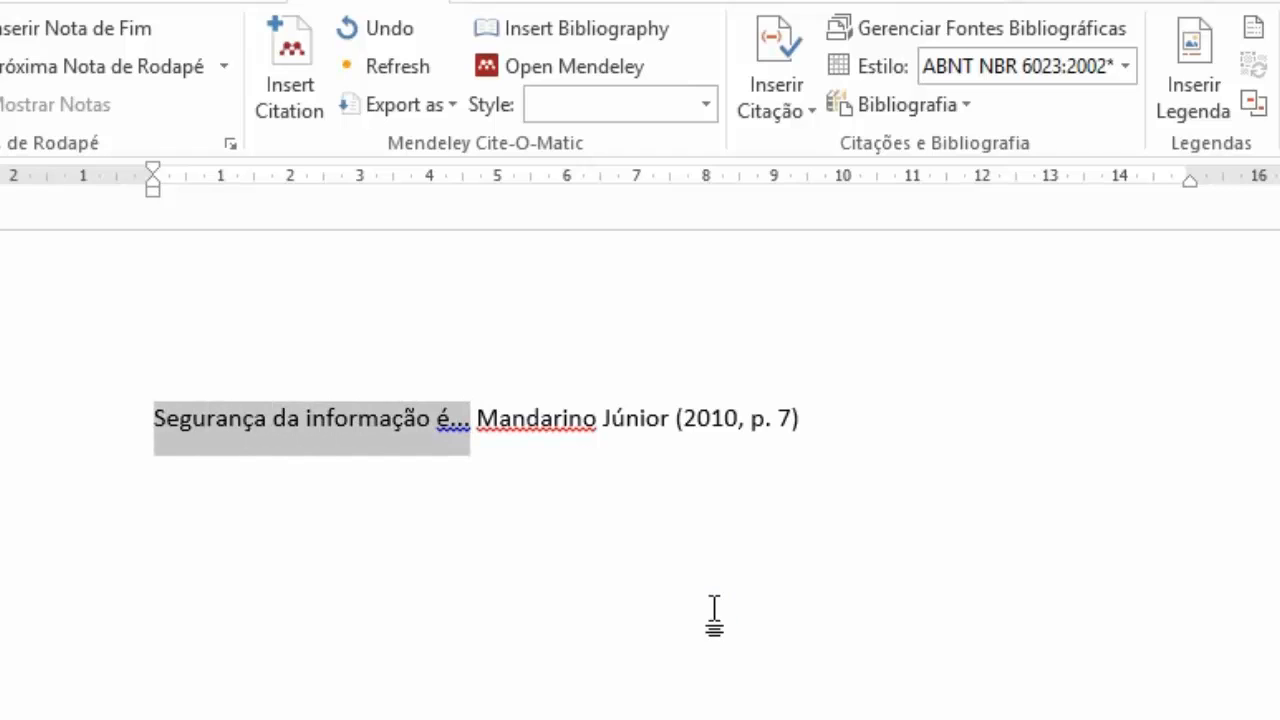
pyautogui.press('BackSpace')
# Step: Add "afirma que" after the citation and paste "Segurança da informação é..." behind it
pyautogui.click(537, 428)
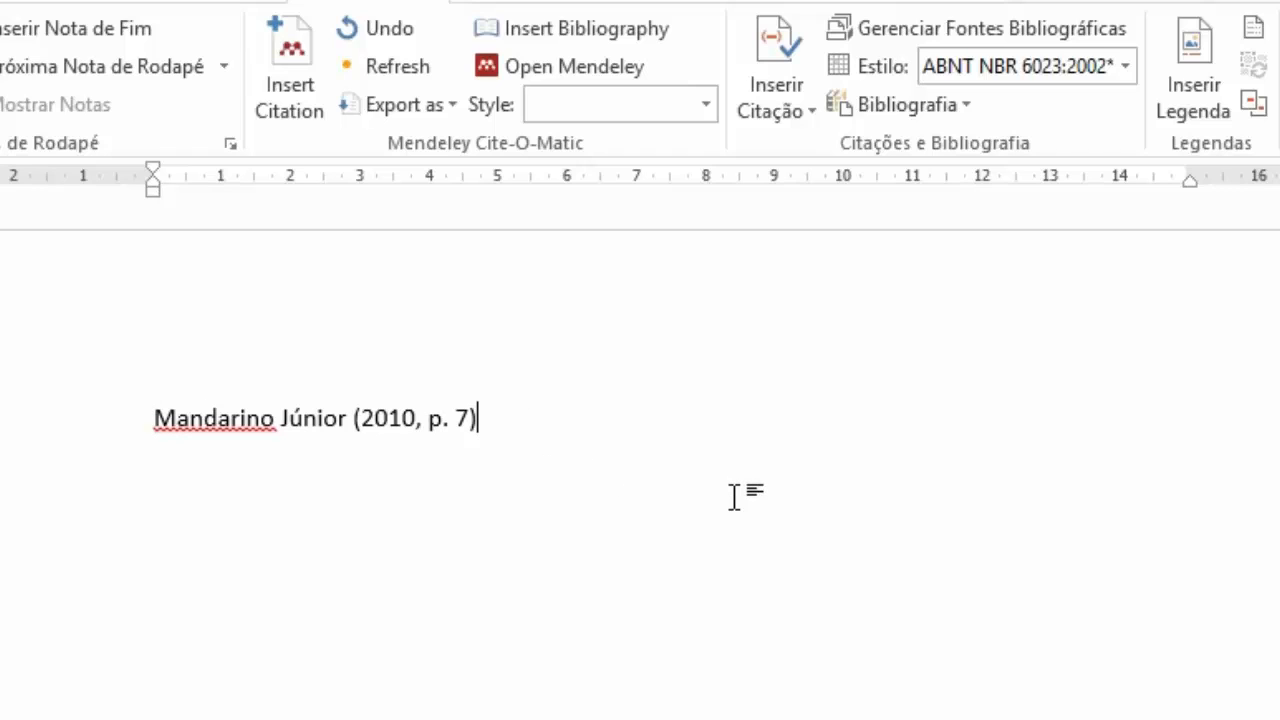
pyautogui.write('afirma que')
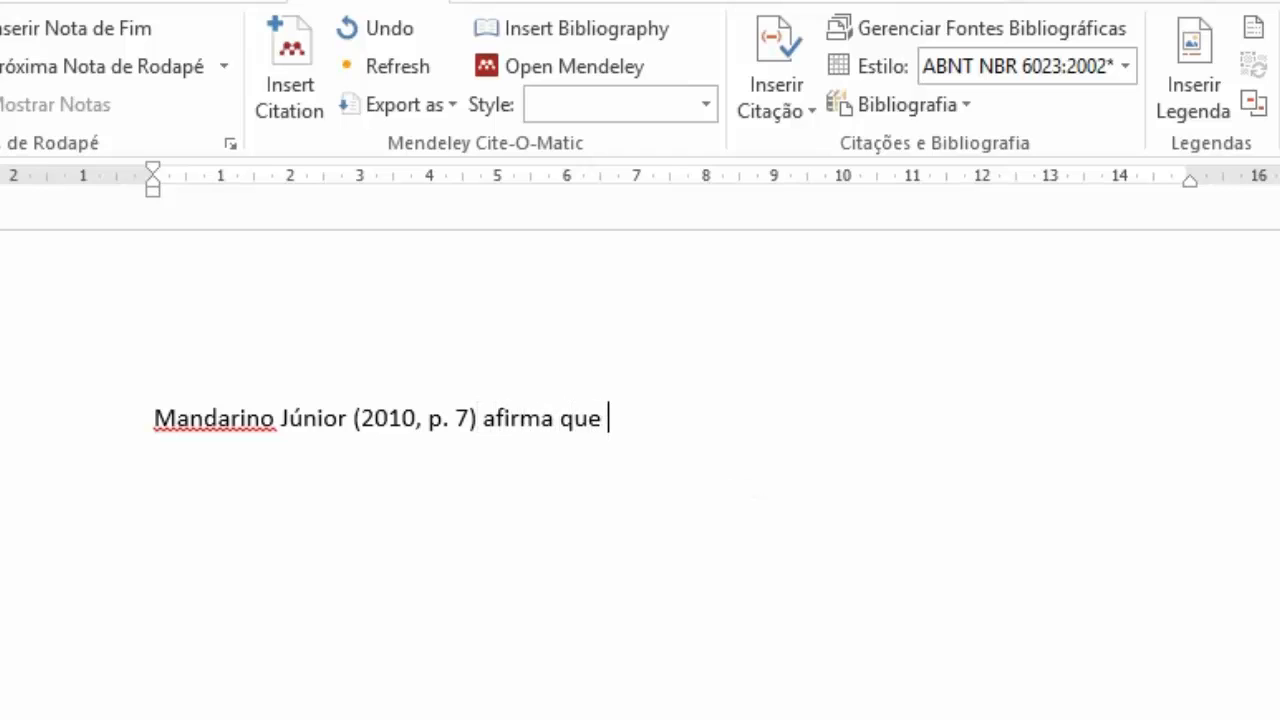
pyautogui.write('Segurança da informação é...')
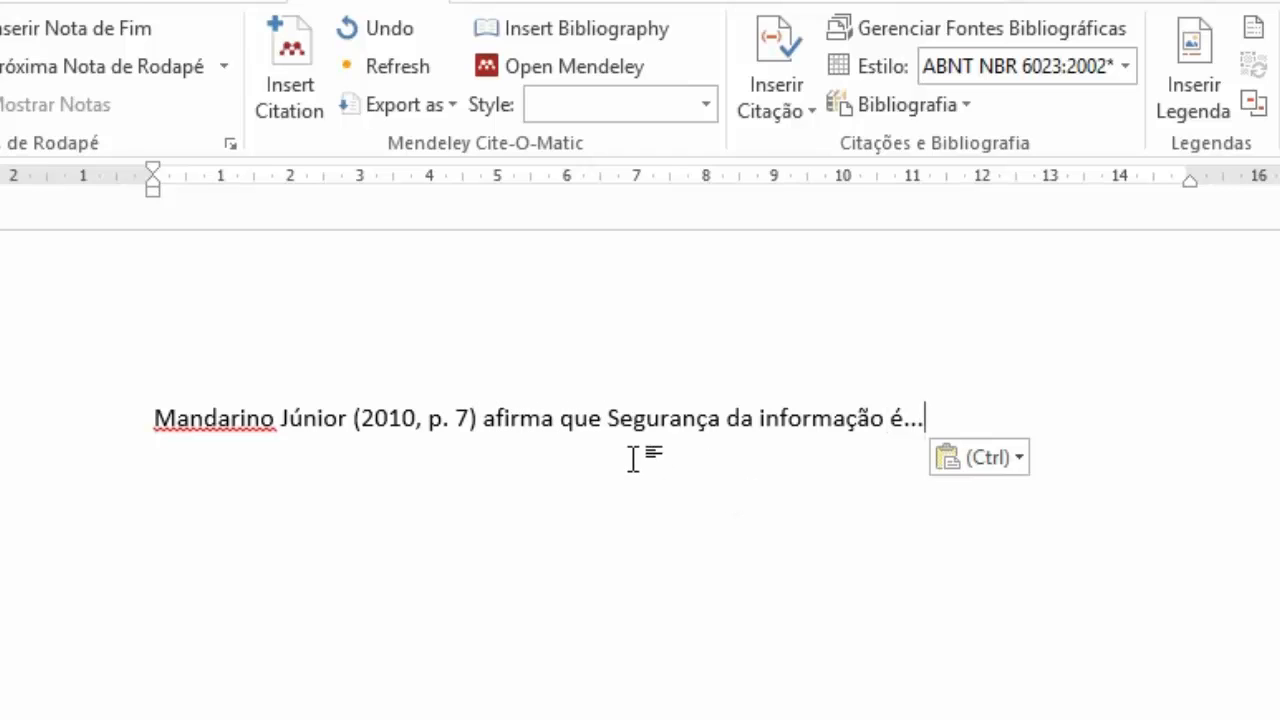
# Step: Enclose "Segurança da informação é" in quotation marks, leaving the ellipsis outside them
pyautogui.click(608, 418)
pyautogui.write('“')
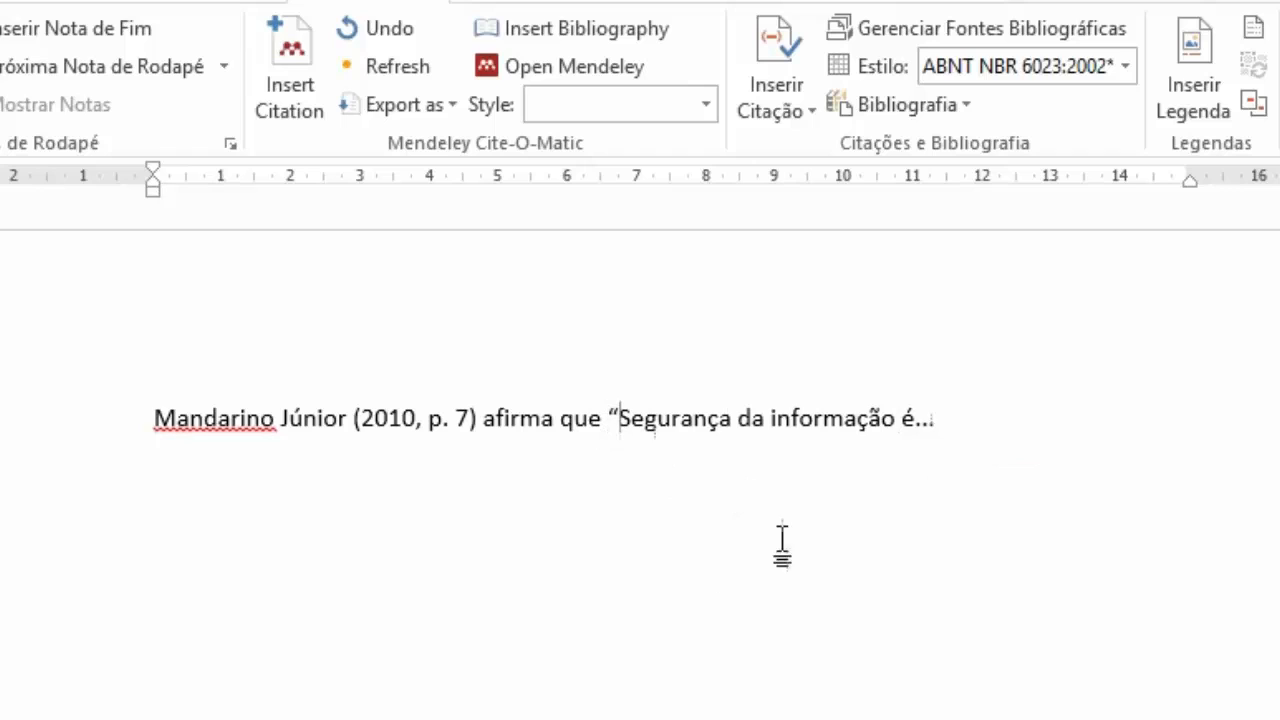
pyautogui.click(919, 418)
pyautogui.write('”')
pyautogui.click(975, 422)
# Step: Edit the citation to remove the page number and stop suppressing the author, keeping the title suppressed
pyautogui.click(387, 420)
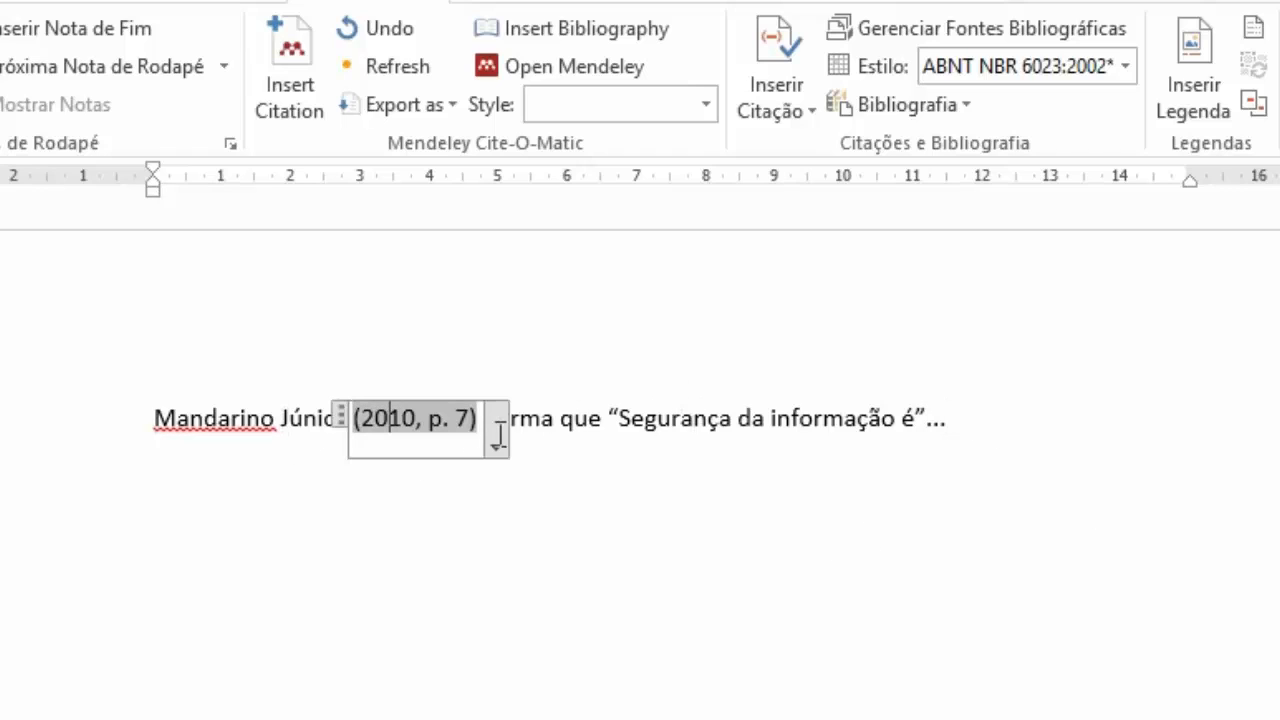
pyautogui.click(496, 445)
pyautogui.click(474, 482)
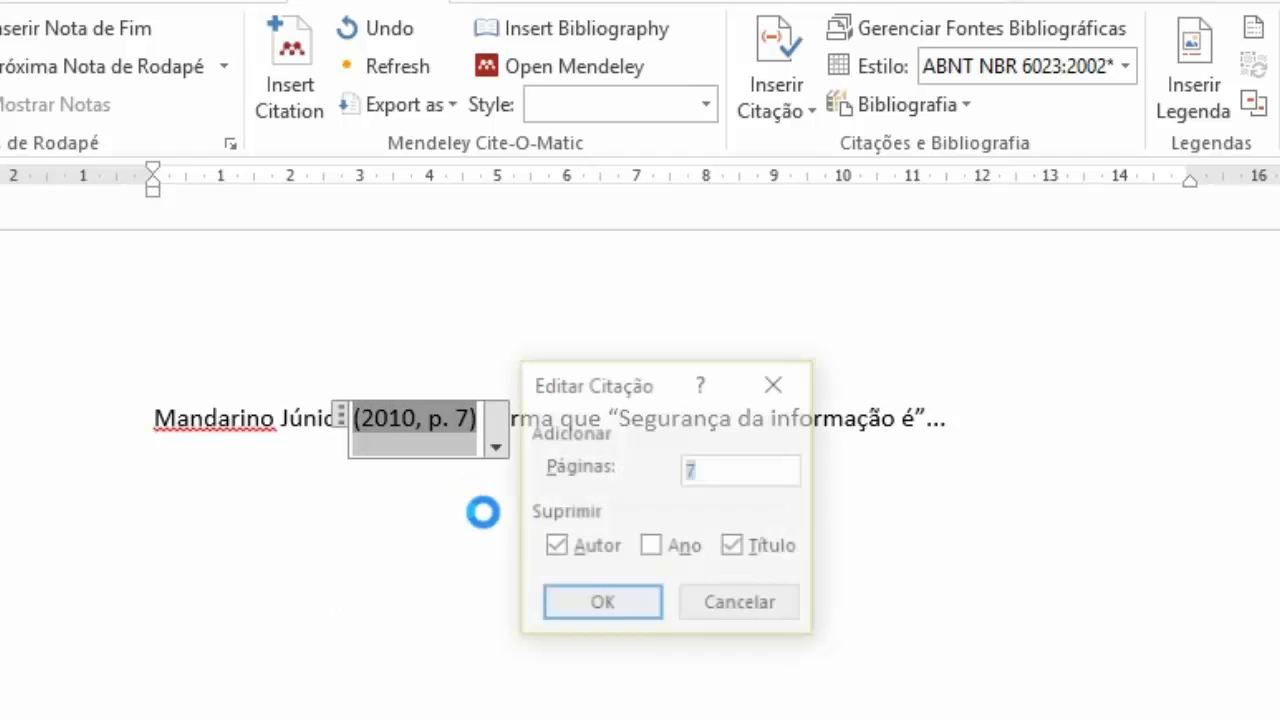
pyautogui.click(733, 476)
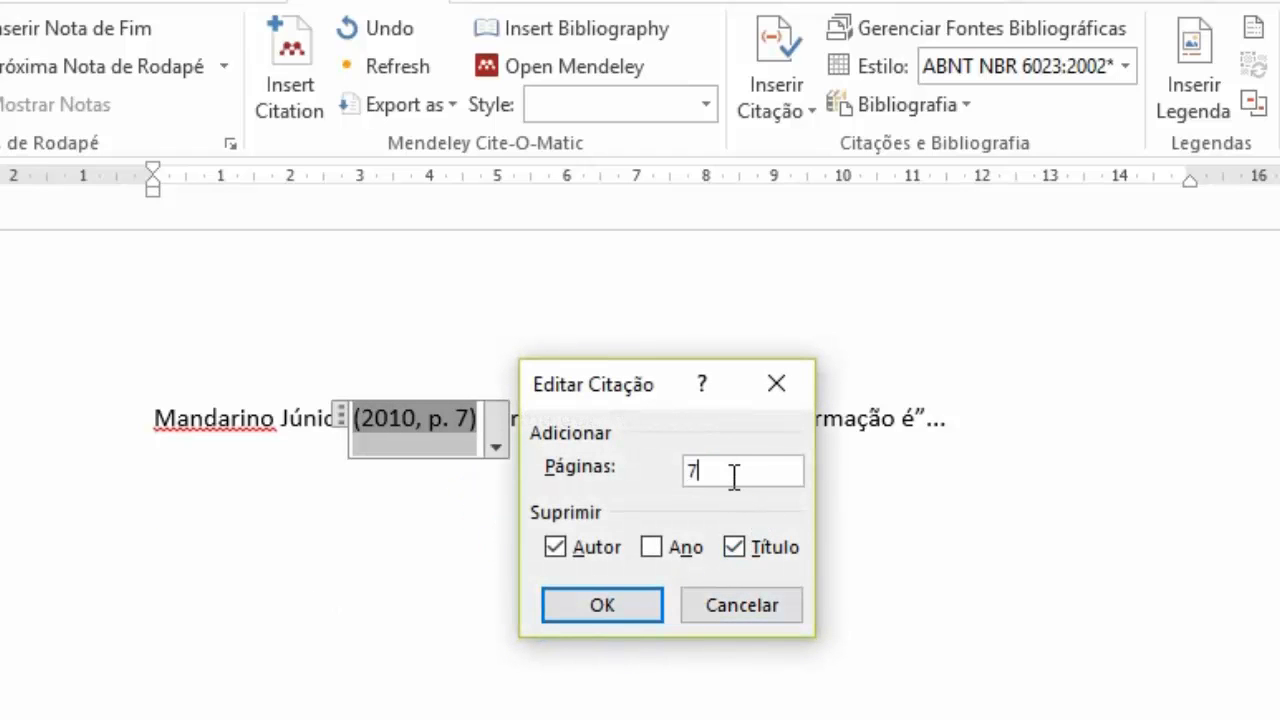
pyautogui.click(558, 549)
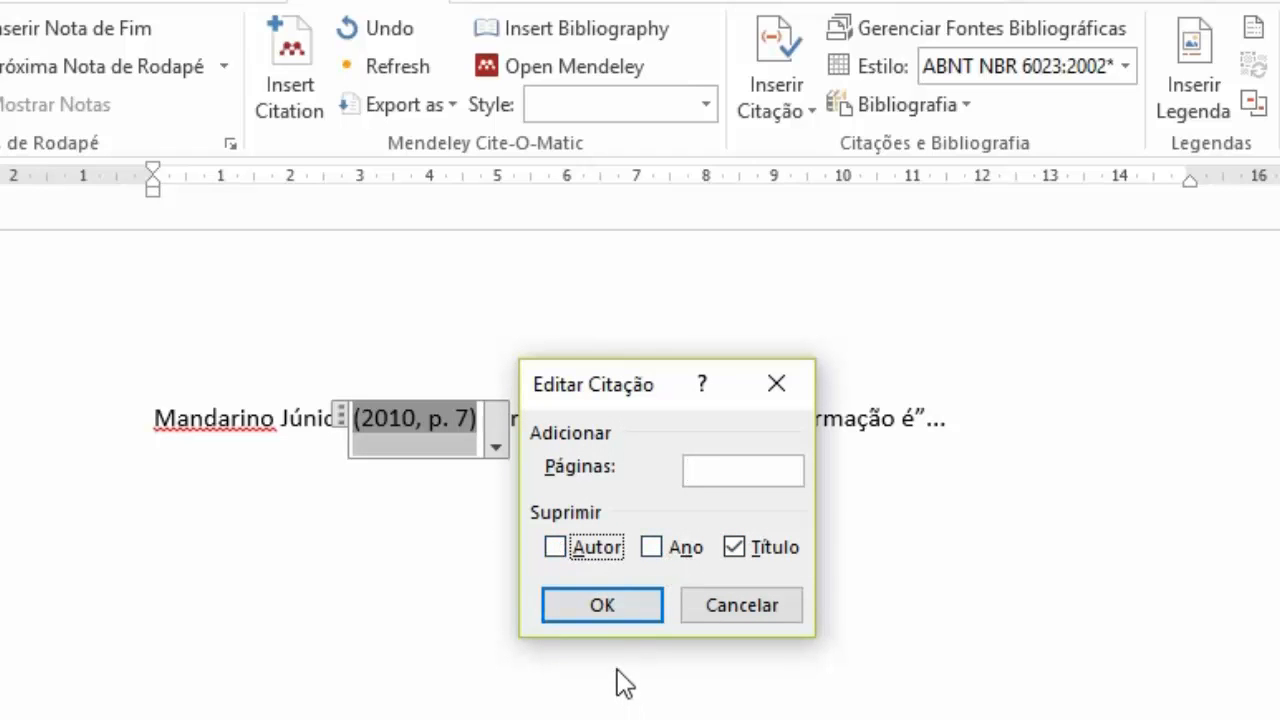
pyautogui.click(604, 612)
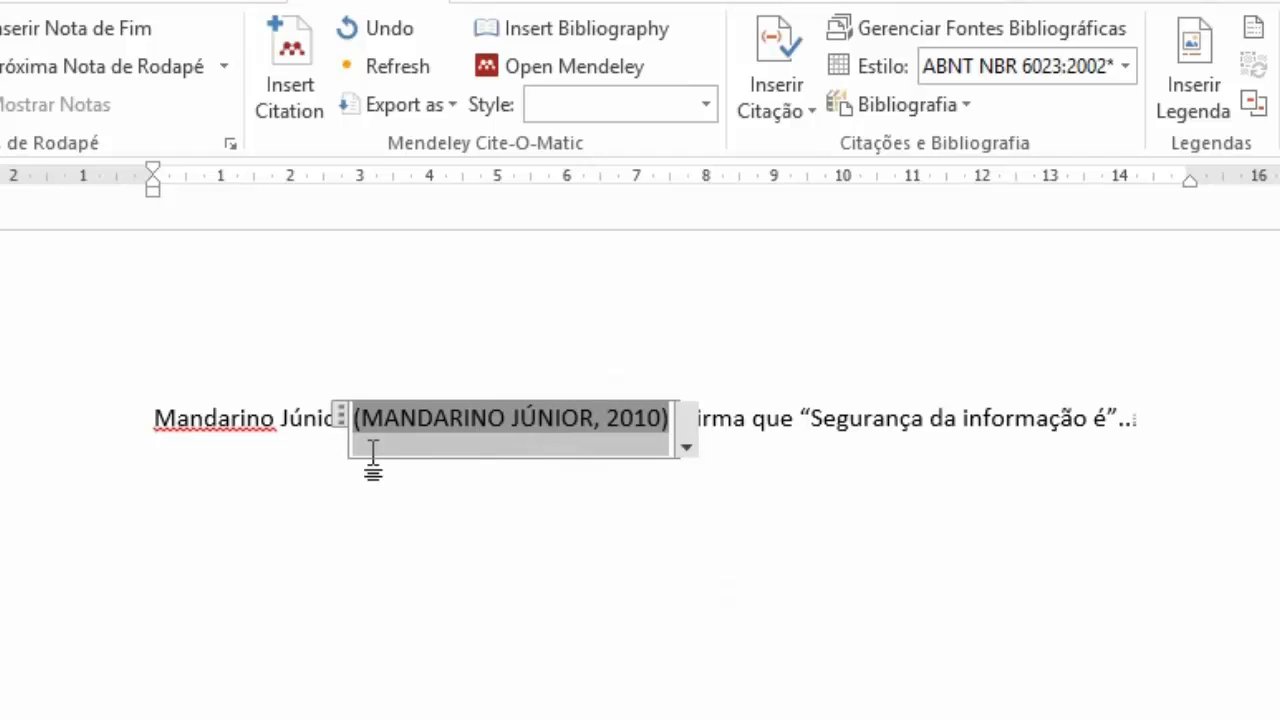
# Step: Delete the author's surname typed as plain text in front of the citation
pyautogui.click(277, 432)
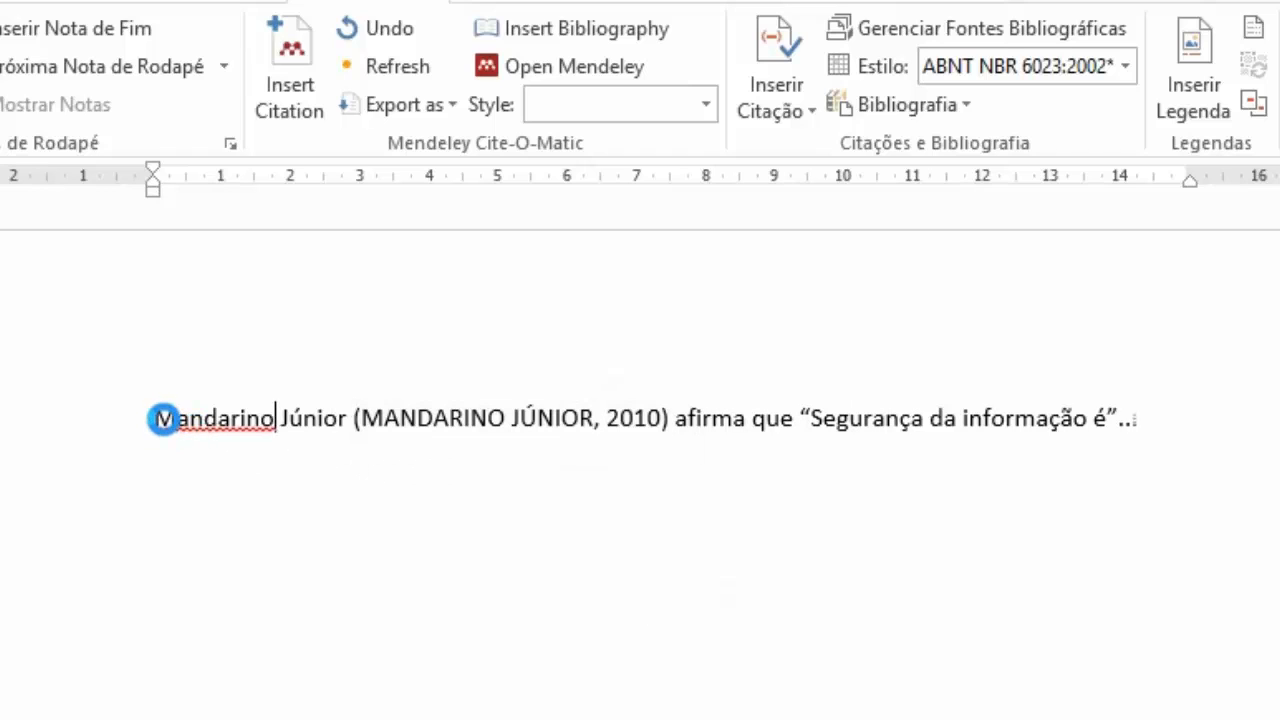
pyautogui.click(342, 423)
pyautogui.keyDown('shift'); pyautogui.click(157, 440); pyautogui.keyUp('shift')
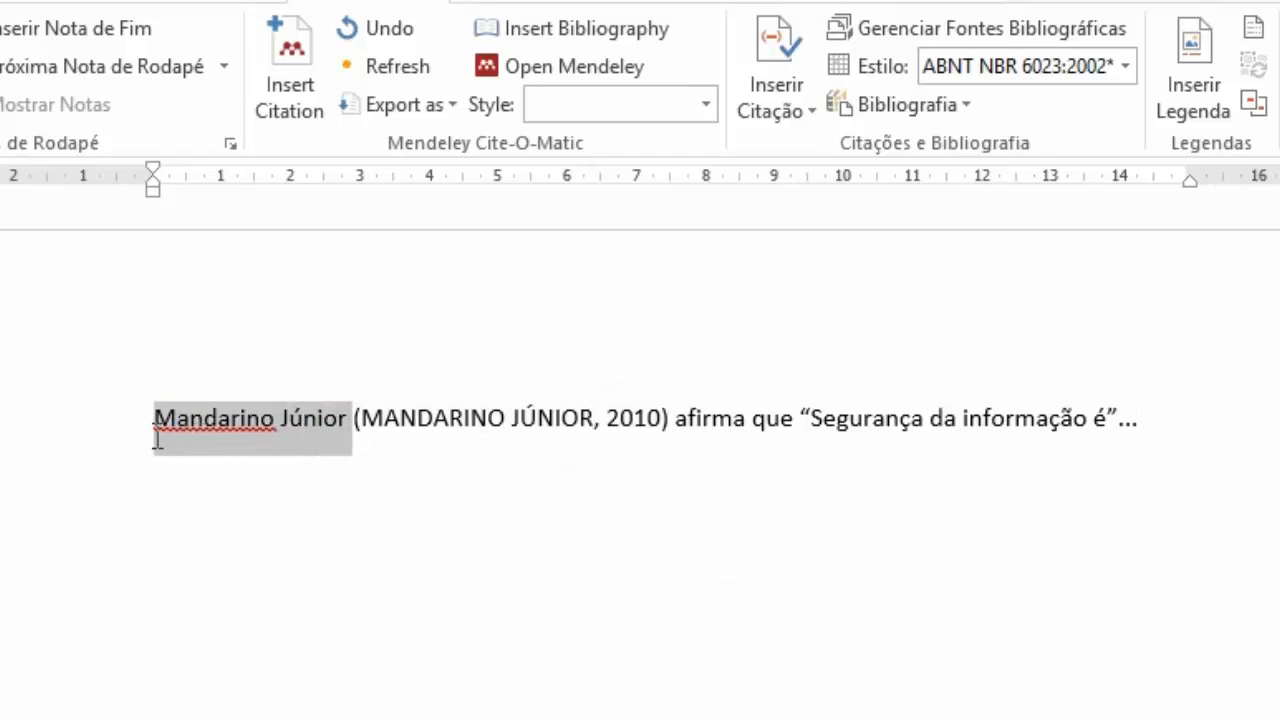
pyautogui.press('BackSpace')
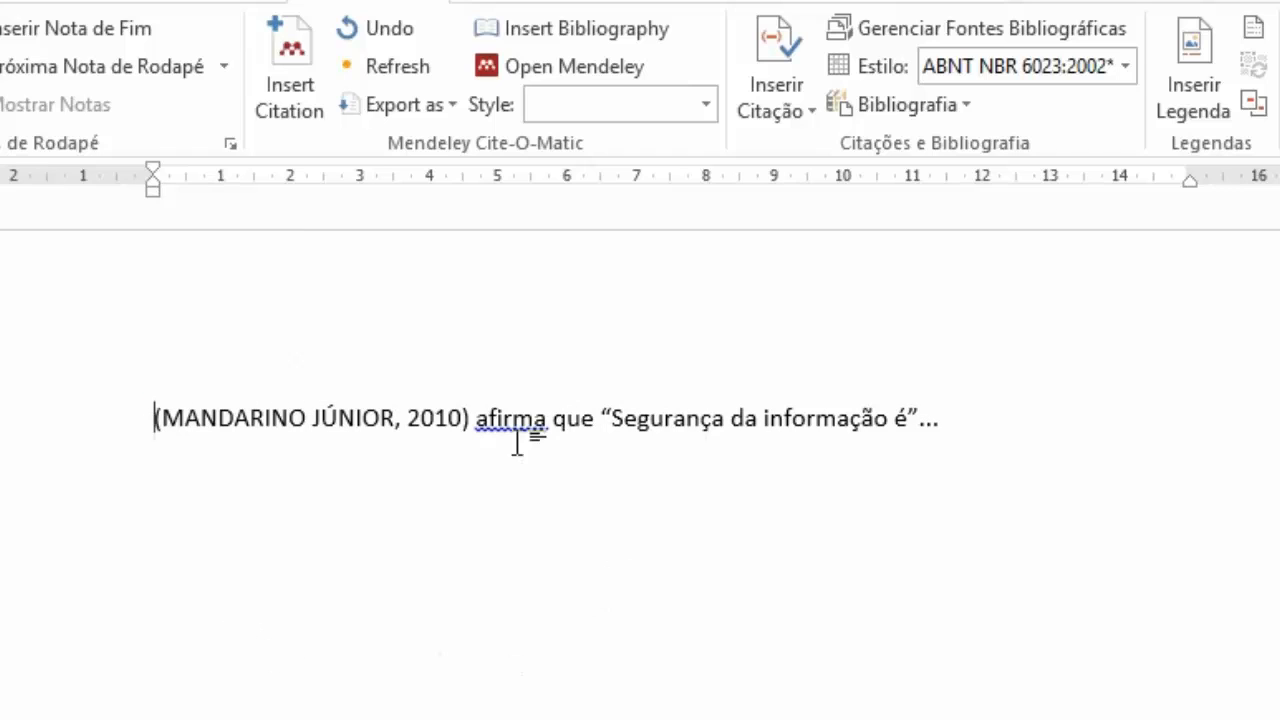
# Step: Move the quoted phrase “Segurança da informação é”... from the end of the sentence to directly before the citation, on the same line
pyautogui.moveTo(600, 420); pyautogui.dragTo(963, 420)
pyautogui.hotkey('ctrl', 'c')
pyautogui.press('BackSpace')
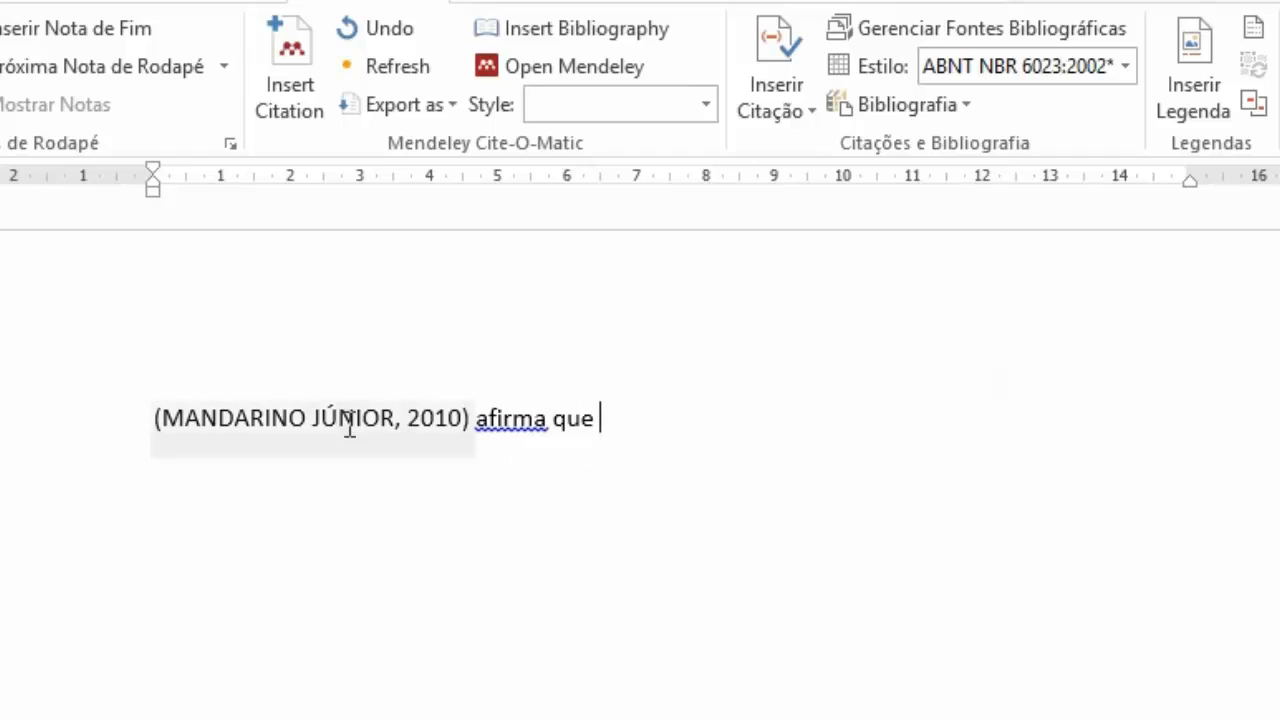
pyautogui.click(125, 433)
pyautogui.click(640, 431)
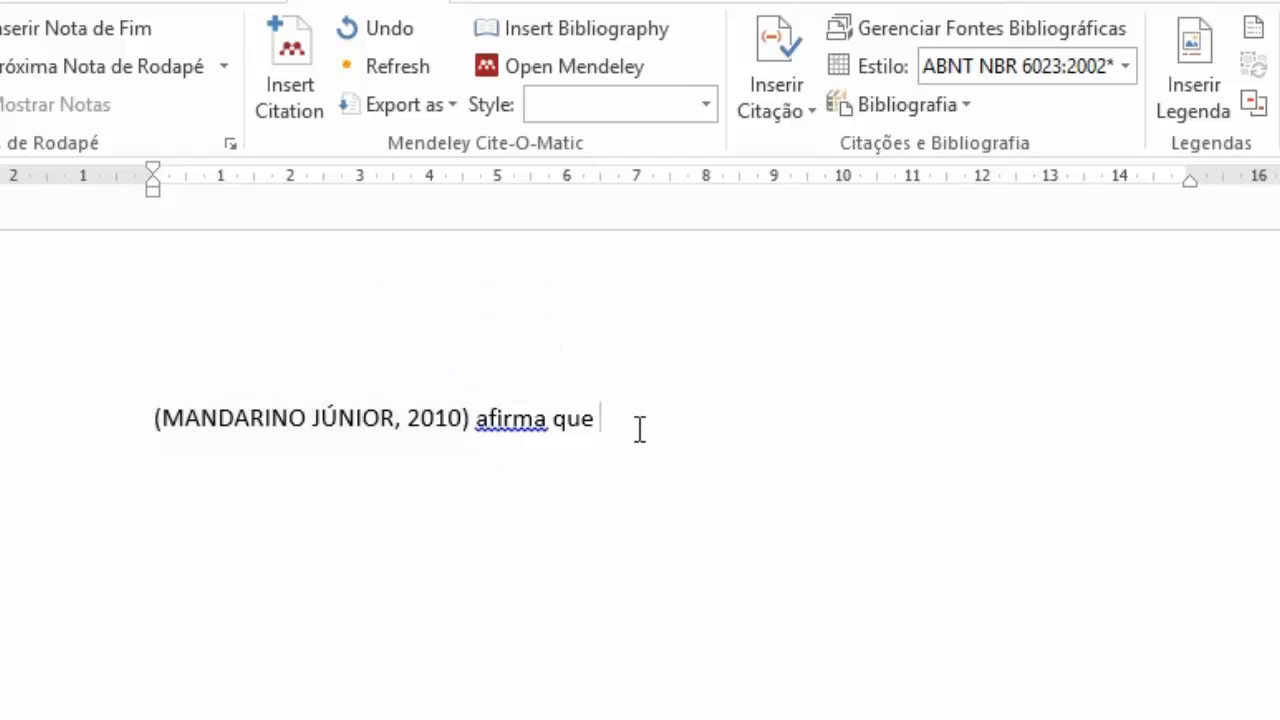
pyautogui.click(141, 414)
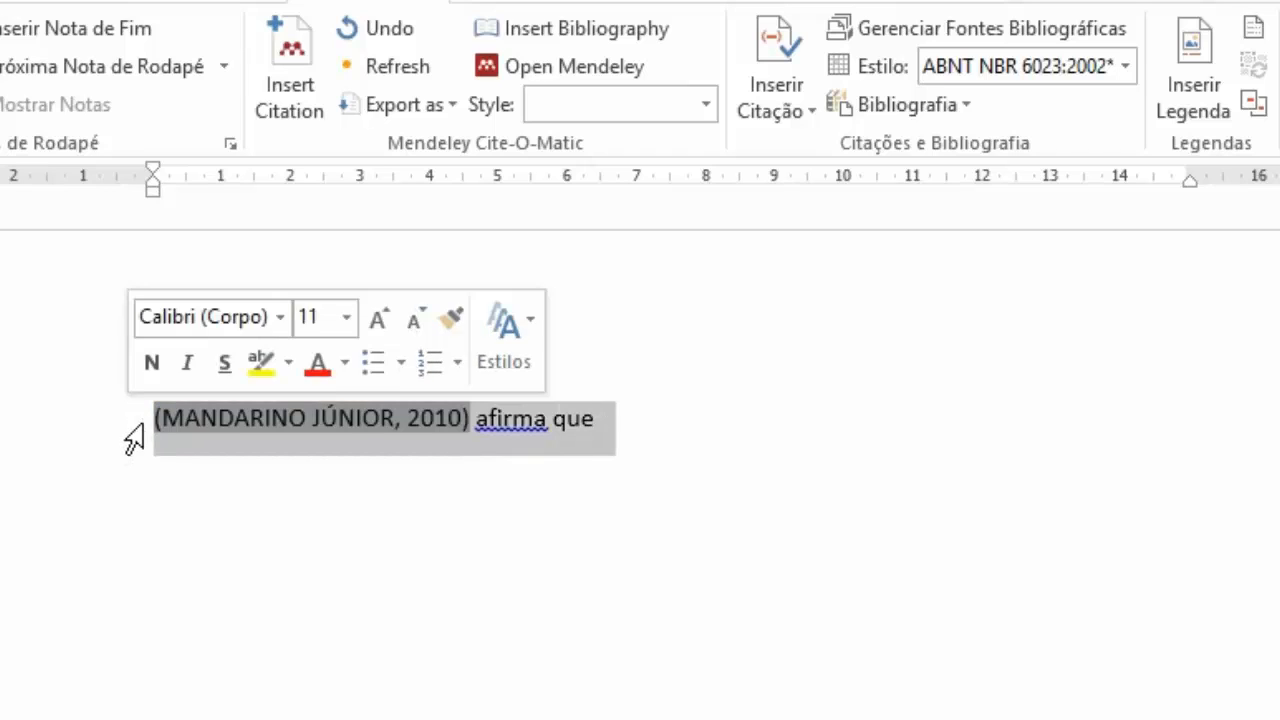
pyautogui.click(146, 422)
pyautogui.hotkey('ctrl', 'v')
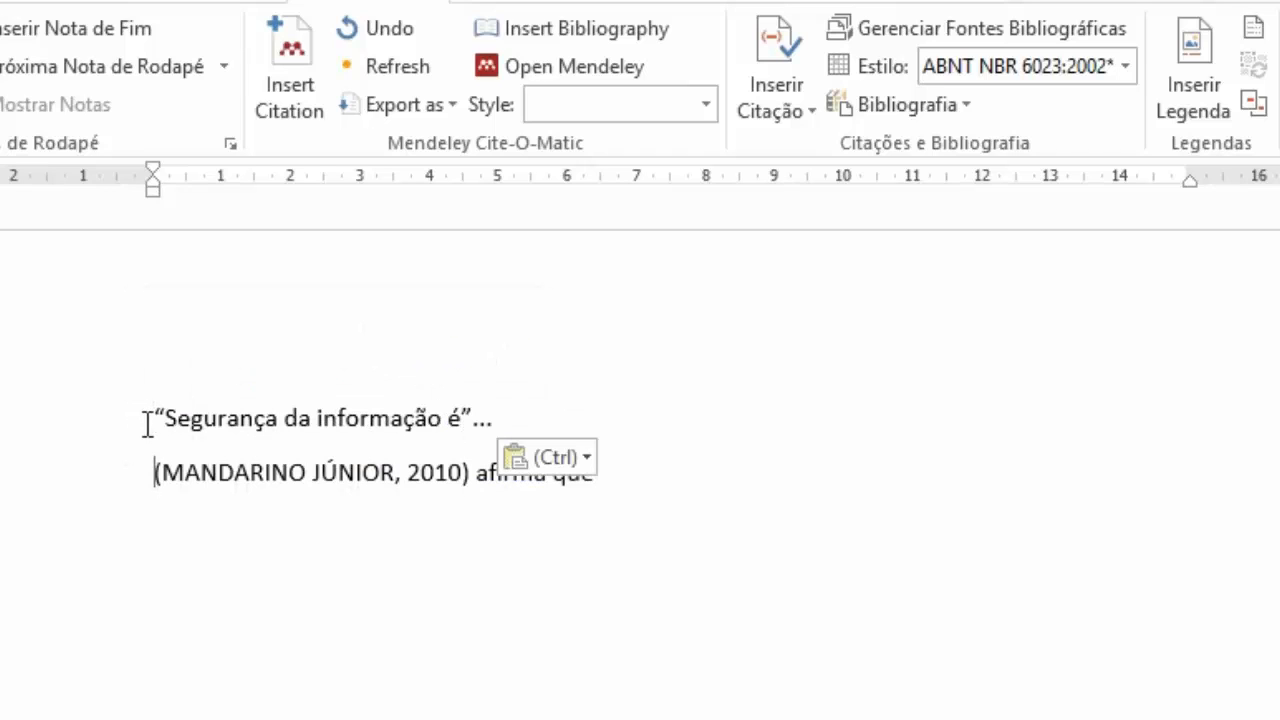
pyautogui.press('BackSpace')
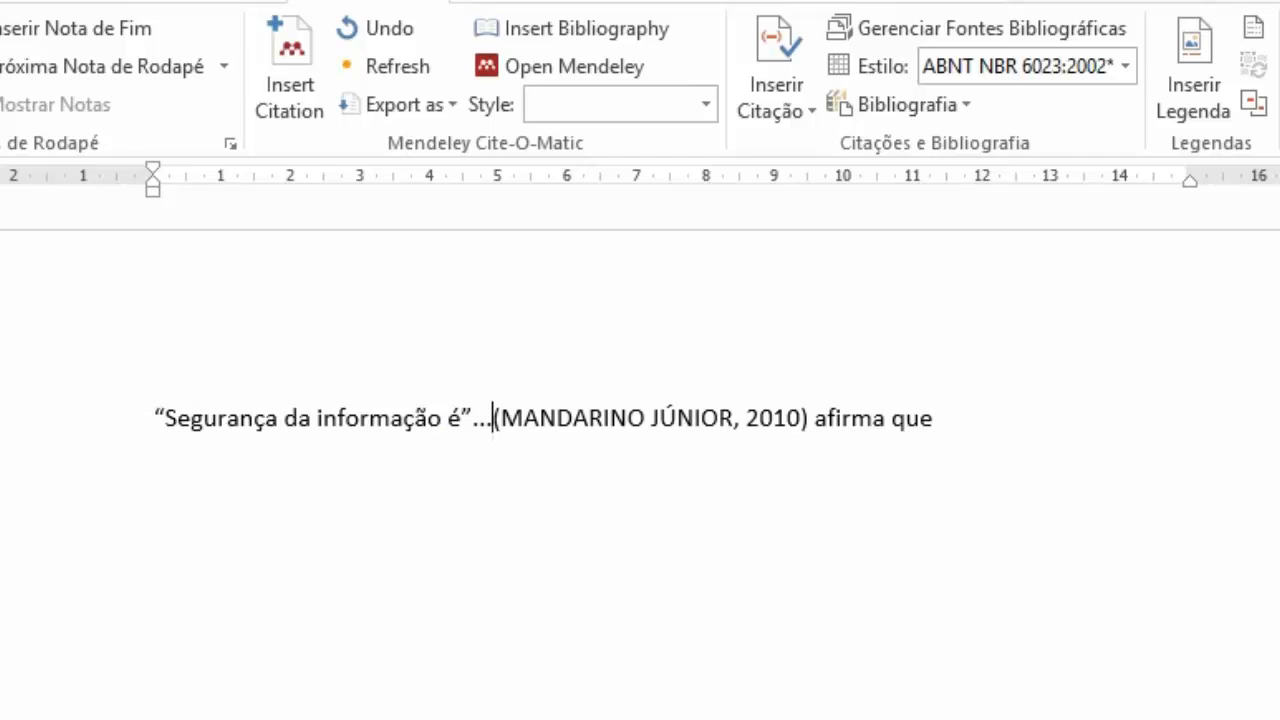
# Step: Delete "afirma que" after the citation and end the sentence with a period
pyautogui.click(938, 420)
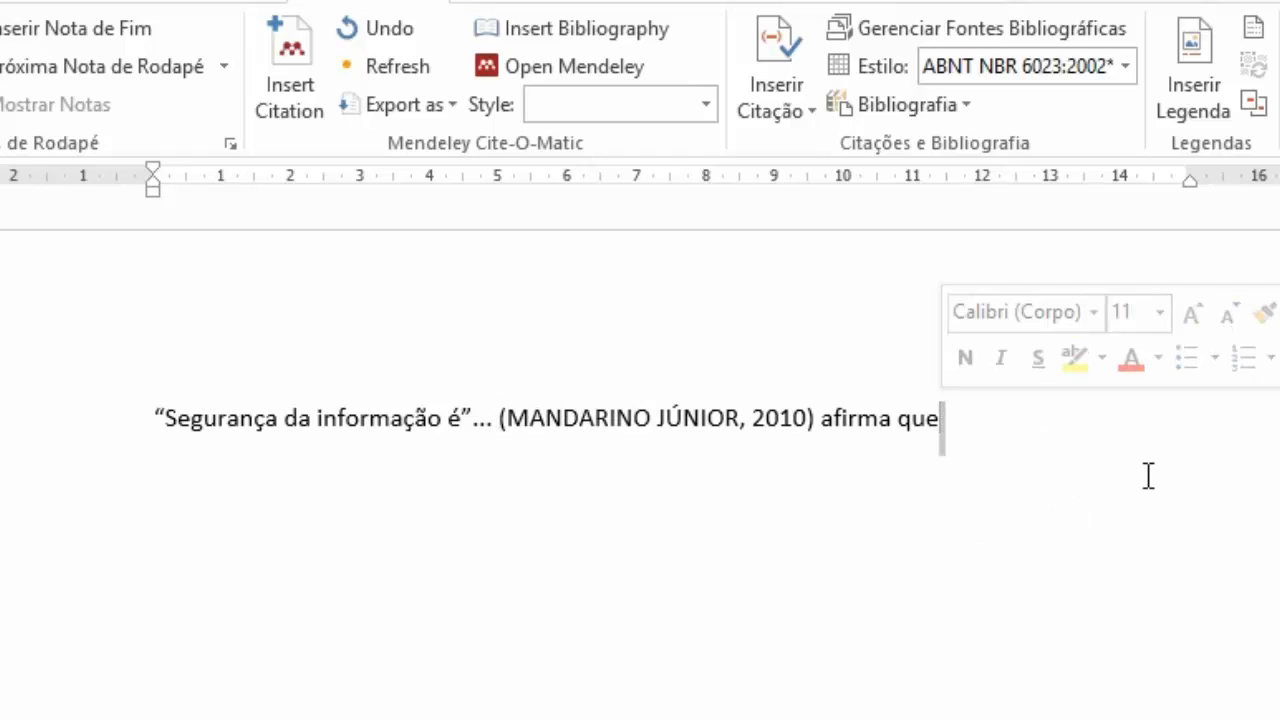
pyautogui.press('BackSpace')
pyautogui.press('BackSpace')
pyautogui.press('BackSpace')
pyautogui.press('BackSpace')
pyautogui.press('BackSpace')
pyautogui.press('BackSpace')
pyautogui.press('BackSpace')
pyautogui.press('BackSpace')
pyautogui.press('BackSpace')
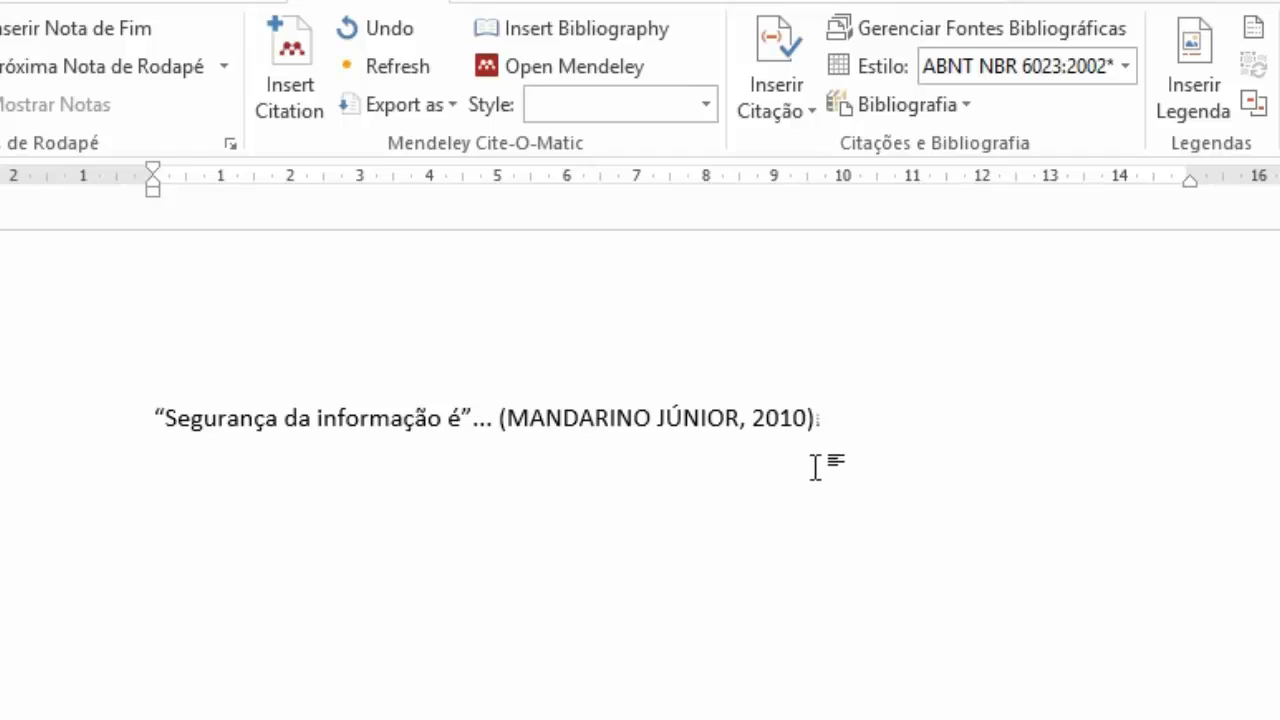
pyautogui.write('.')
pyautogui.click(792, 435)
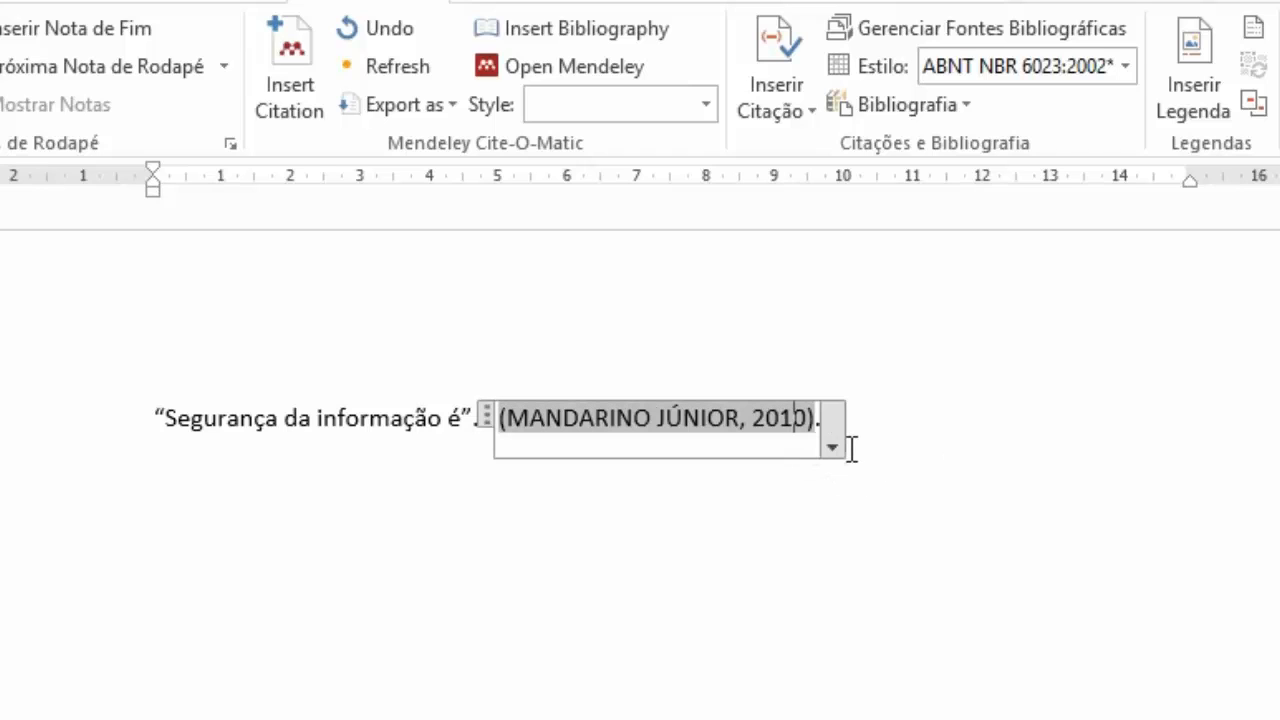
pyautogui.click(834, 447)
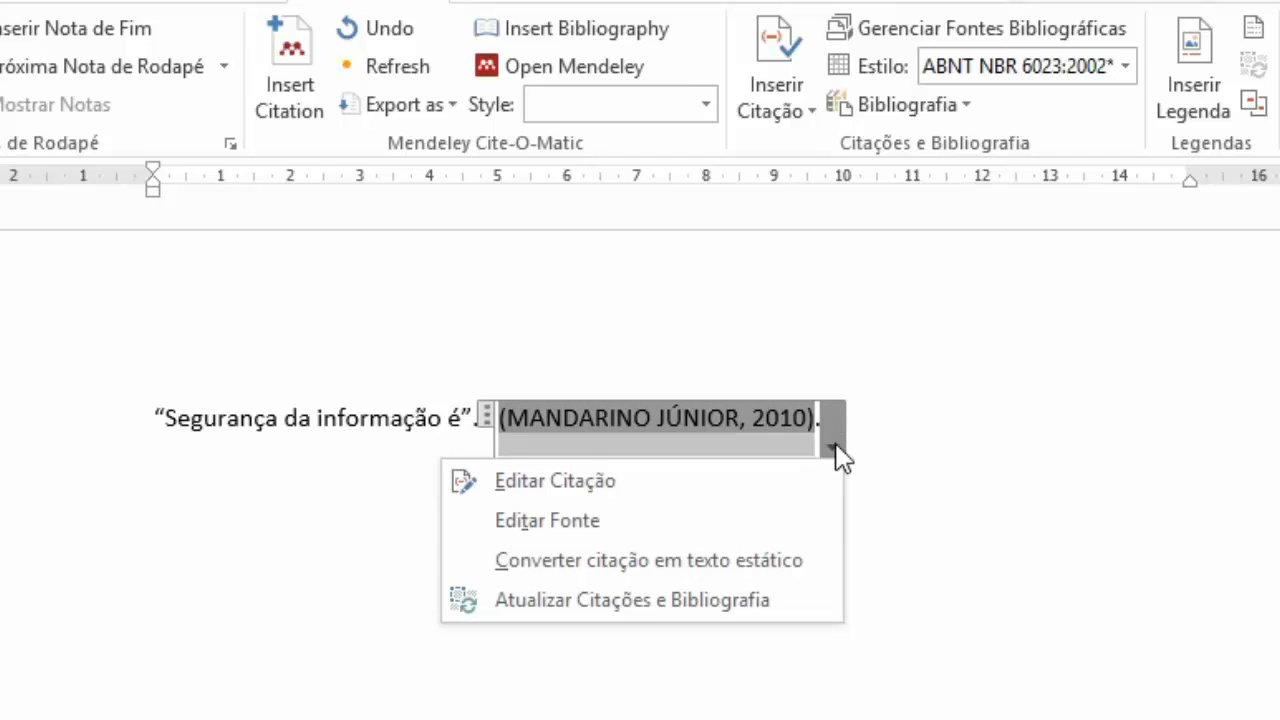
pyautogui.click(711, 478)
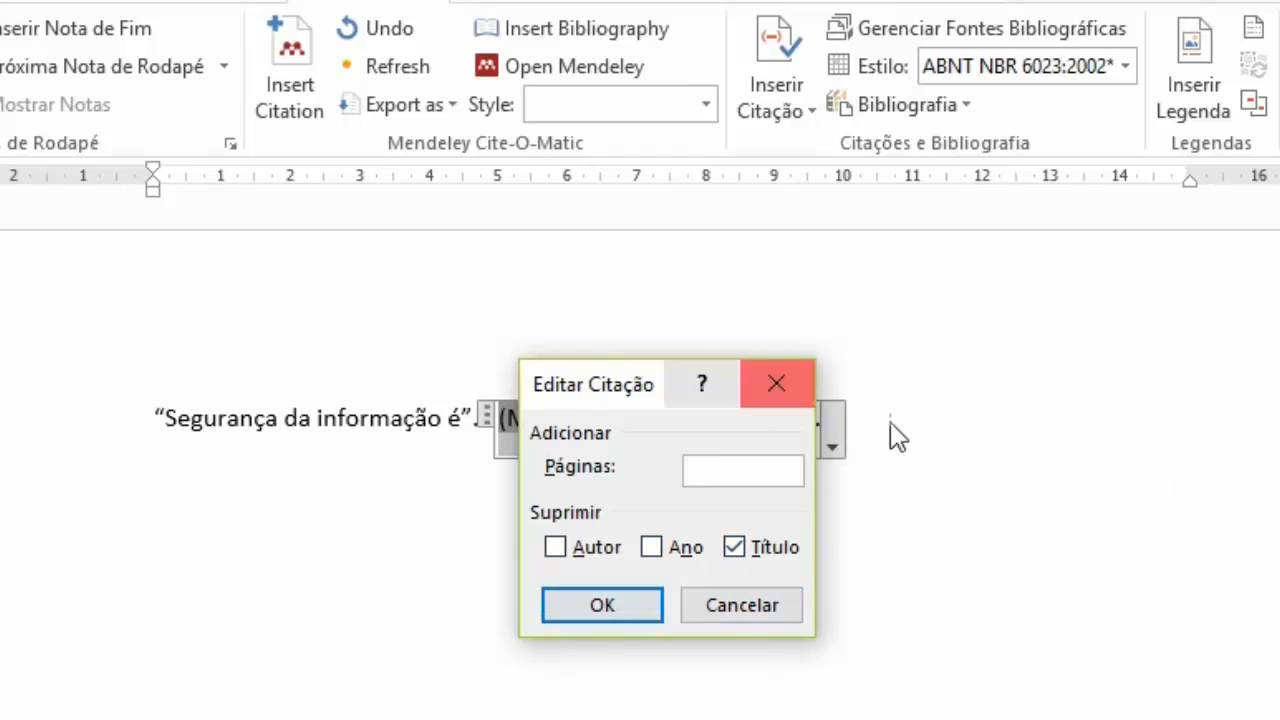
pyautogui.click(790, 388)
pyautogui.click(969, 425)
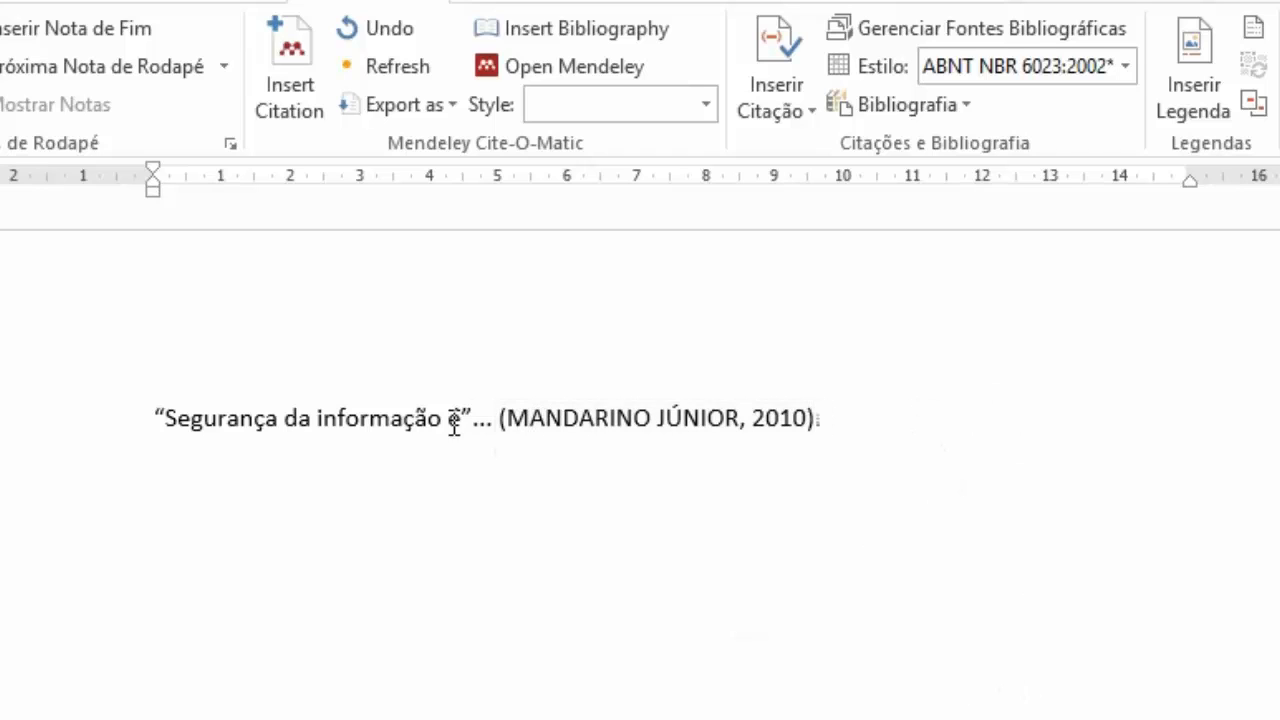
# Step: Edit the citation to add page 6, leaving the author unsuppressed and the title suppressed
pyautogui.click(810, 425)
pyautogui.click(830, 447)
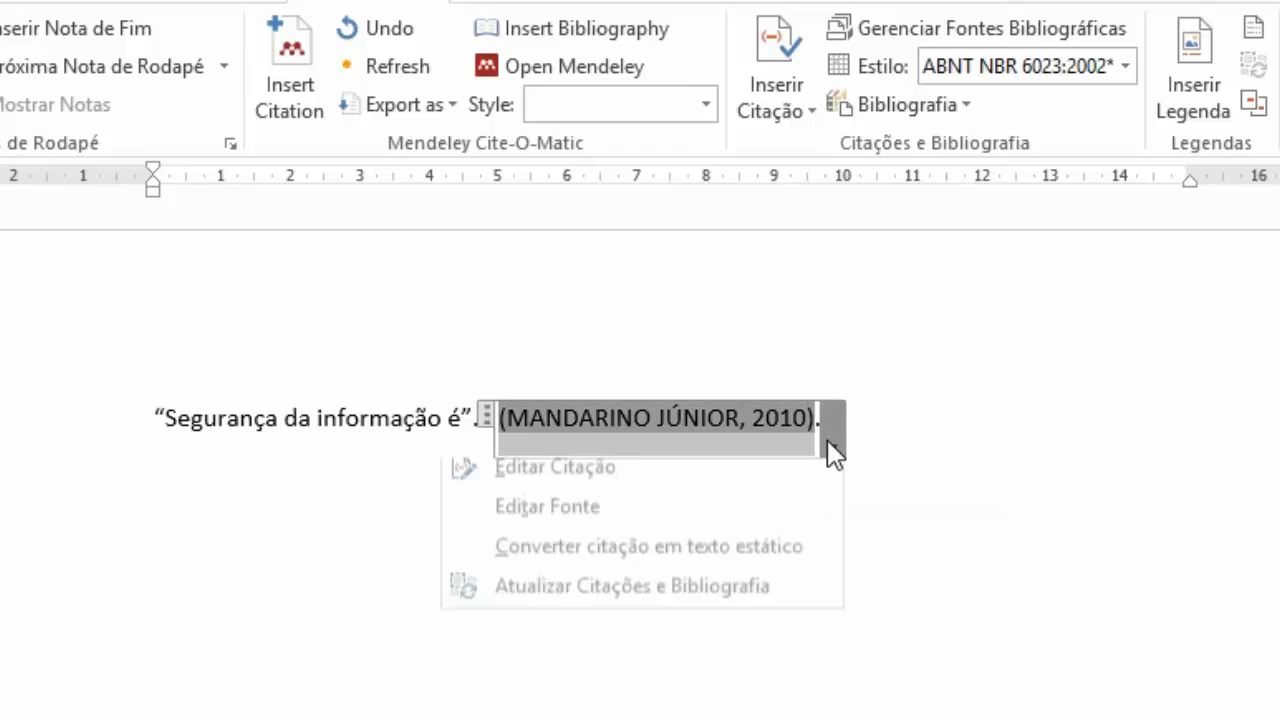
pyautogui.click(775, 488)
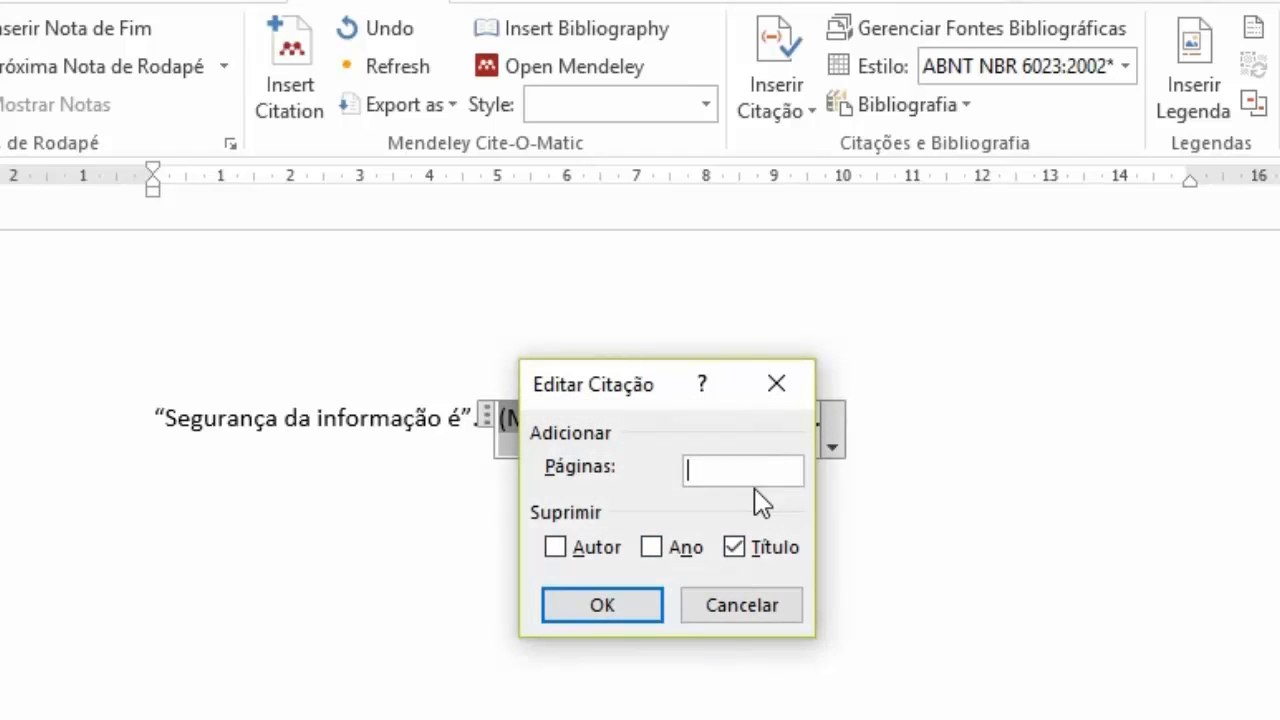
pyautogui.write('6')
pyautogui.click(560, 553)
pyautogui.click(560, 550)
pyautogui.click(586, 605)
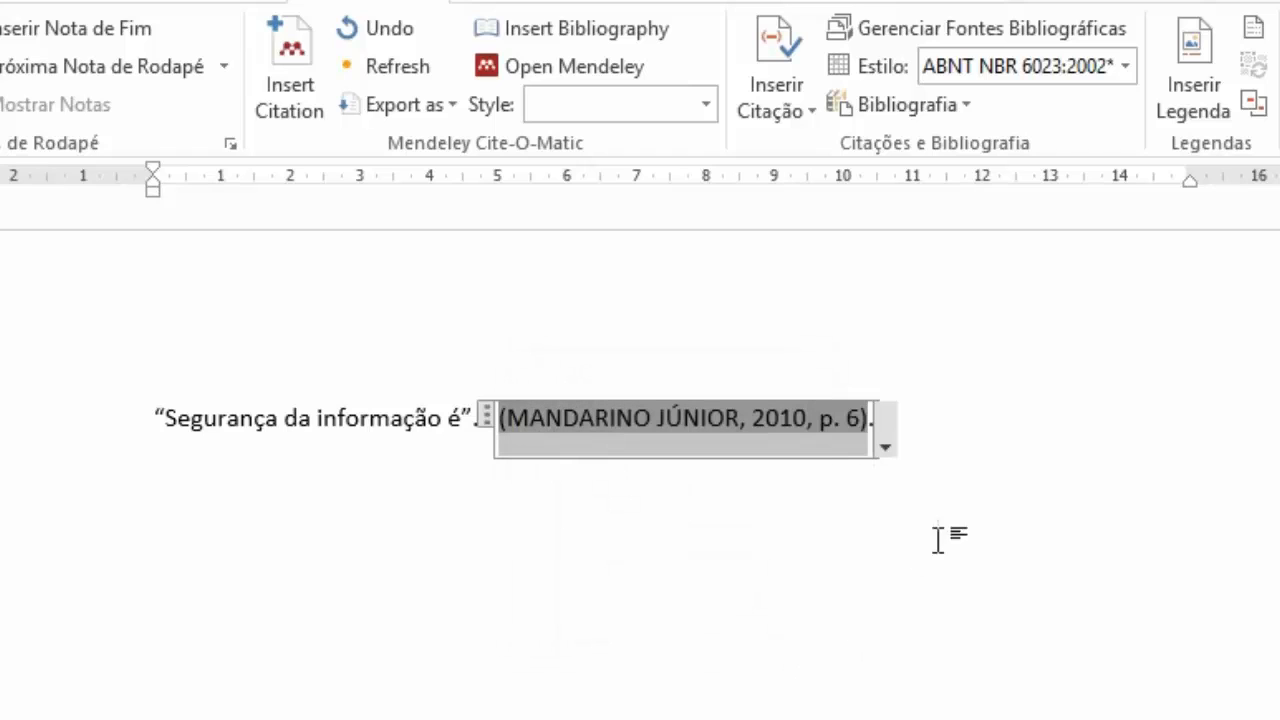
pyautogui.click(905, 467)
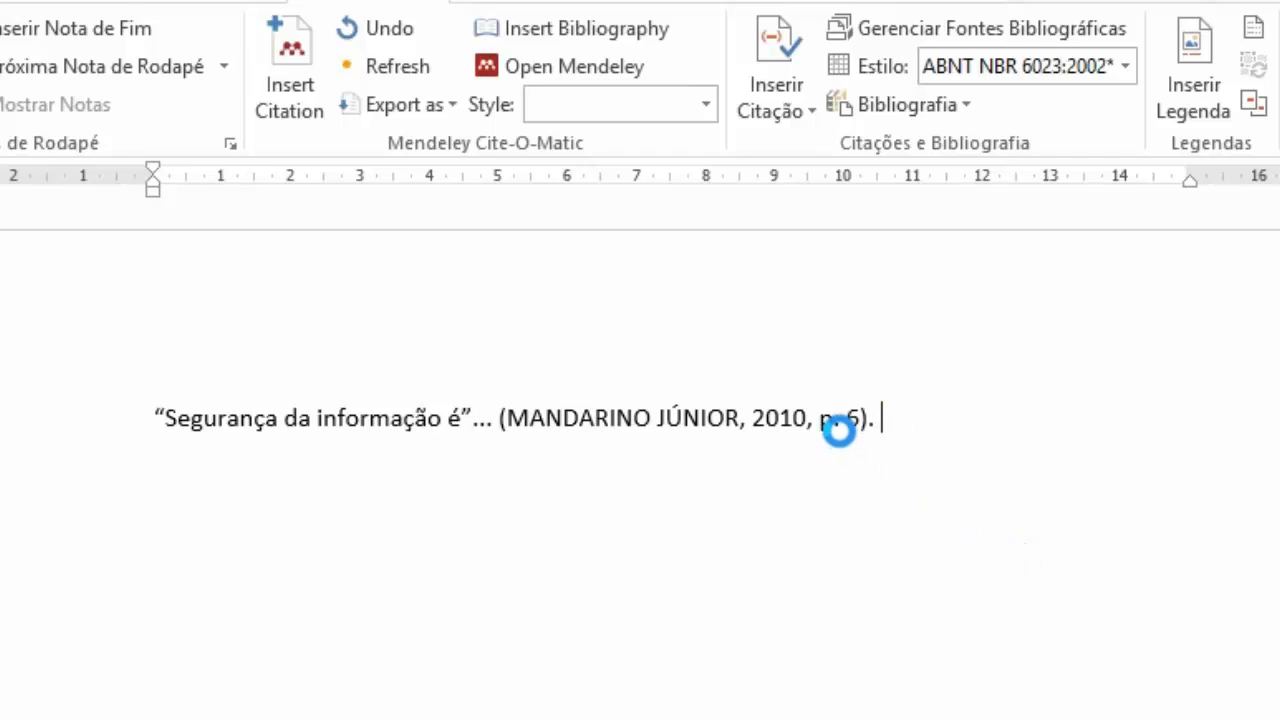
# Step: Edit the citation to suppress the author, keeping page 6 and the suppressed title
pyautogui.click(846, 444)
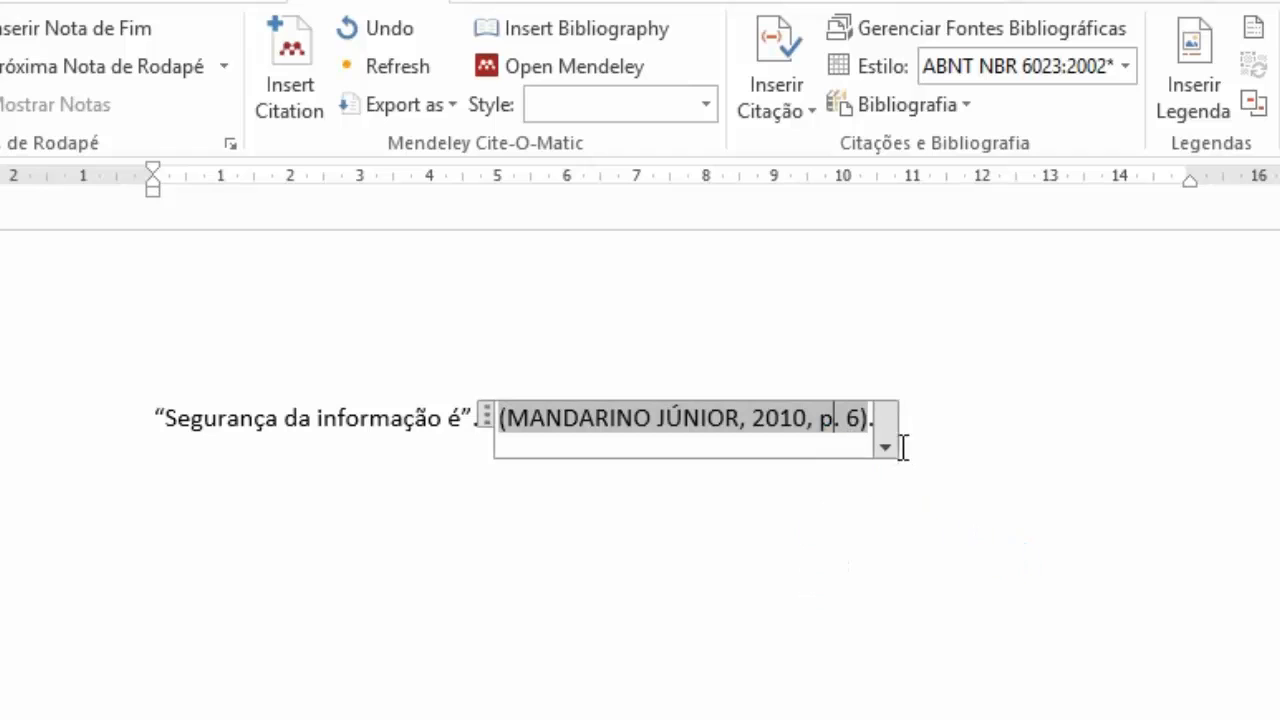
pyautogui.click(886, 447)
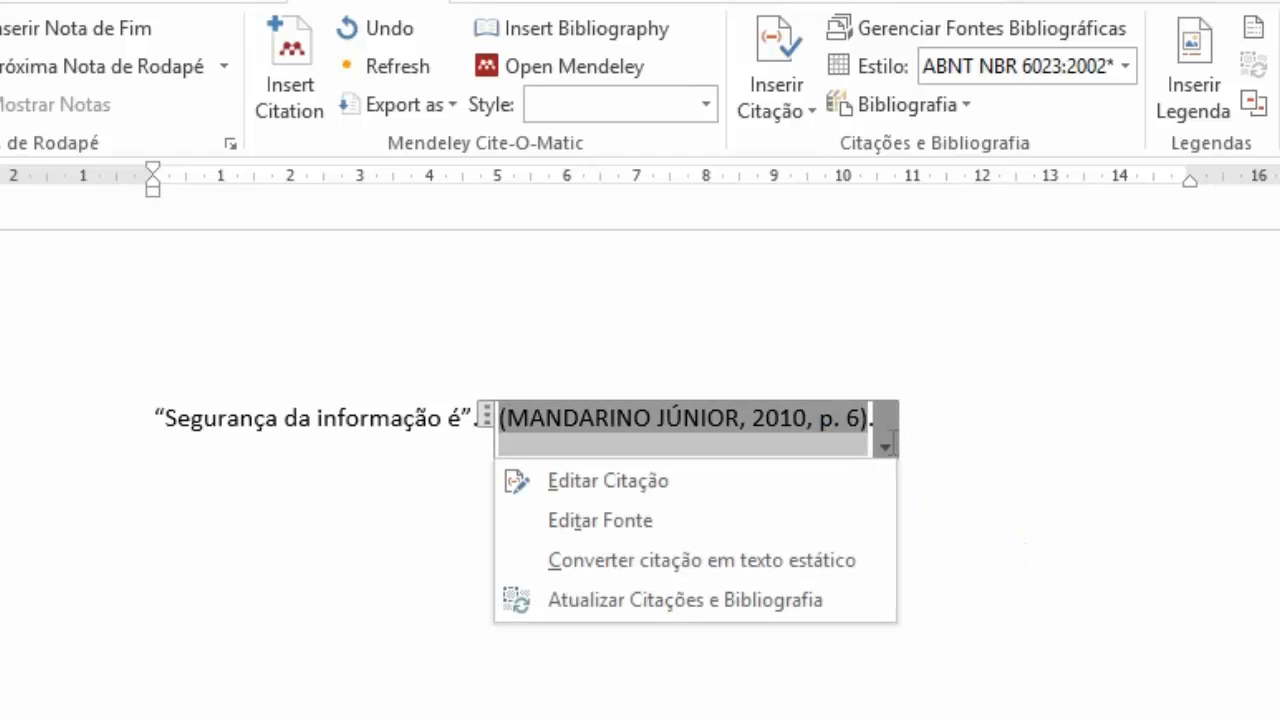
pyautogui.click(636, 484)
pyautogui.click(557, 548)
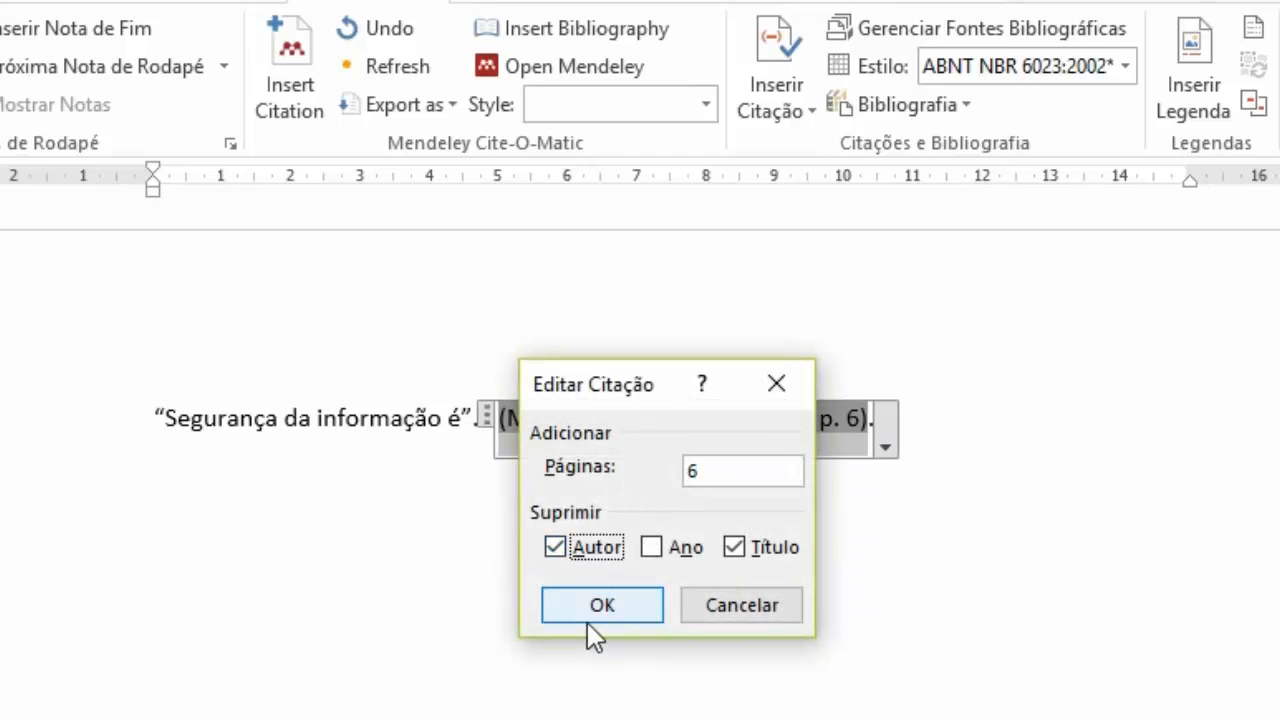
pyautogui.click(603, 607)
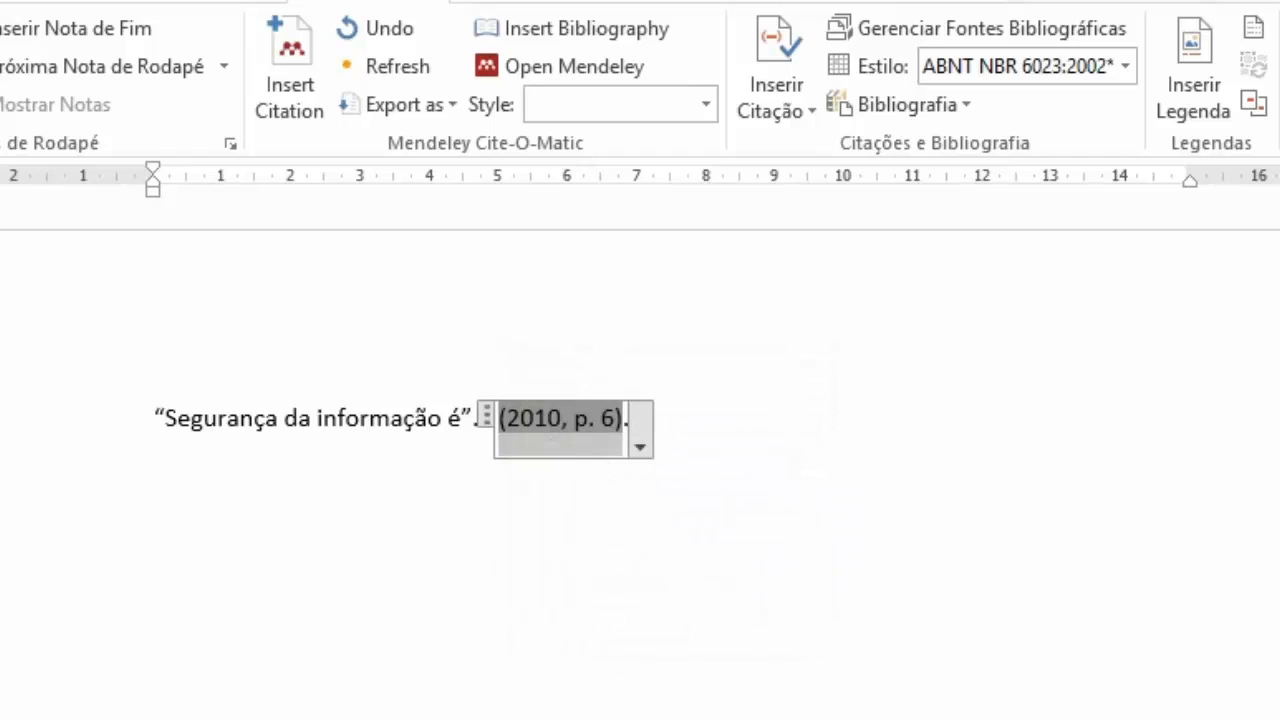
pyautogui.click(772, 410)
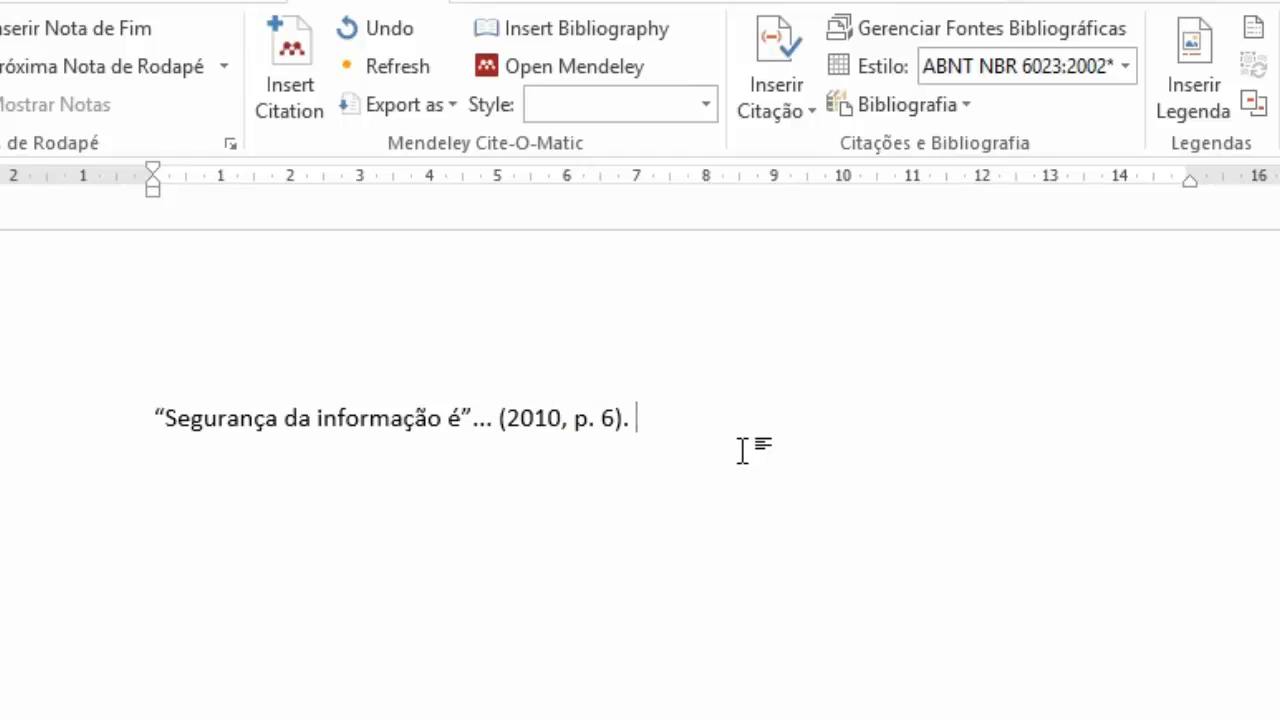
# Step: Edit the citation again to stop suppressing the author, keeping page 6
pyautogui.press('Left')
pyautogui.press('Left')
pyautogui.press('Left')
pyautogui.press('Left')
pyautogui.press('Left')
pyautogui.press('Left')
pyautogui.press('Left')
pyautogui.press('Left')
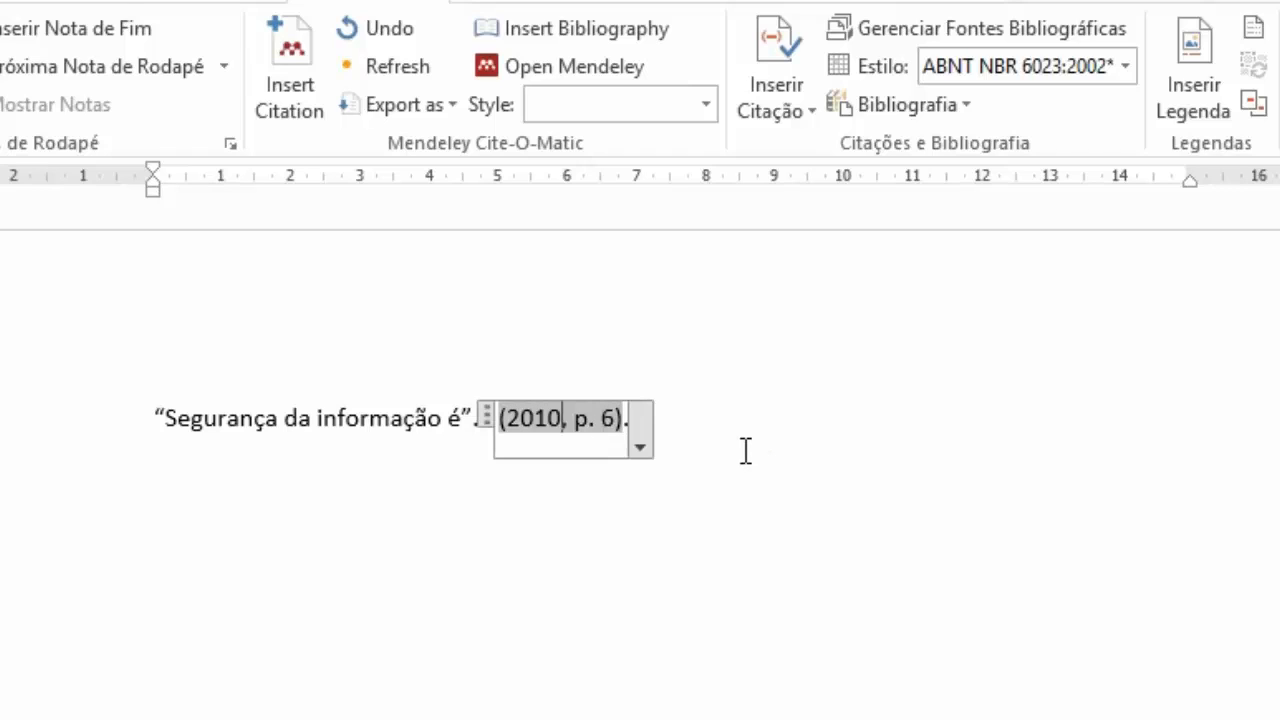
pyautogui.click(638, 445)
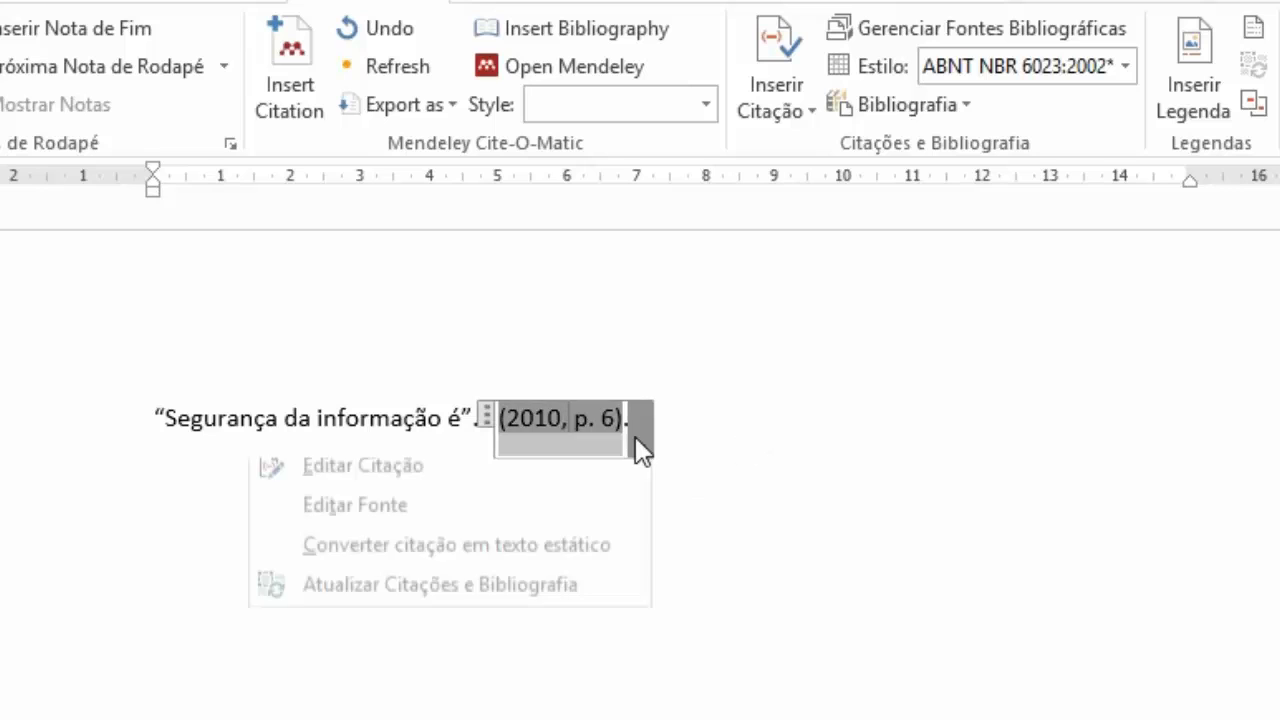
pyautogui.click(600, 488)
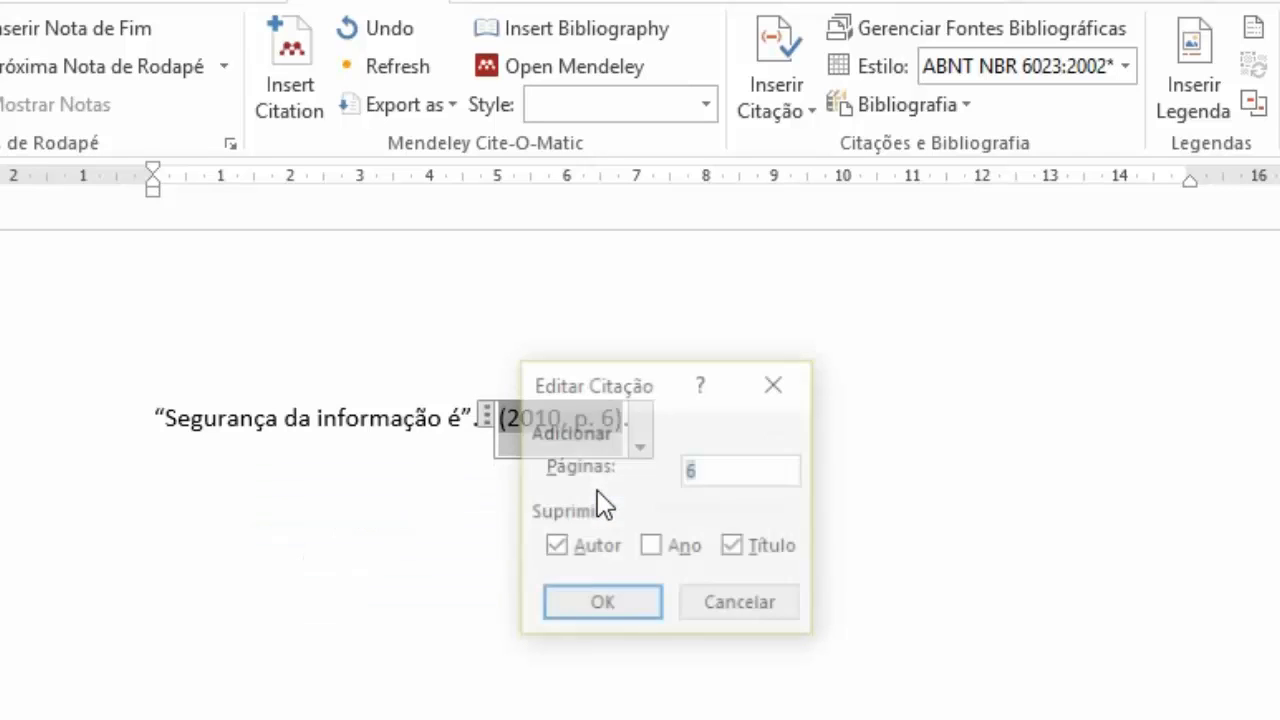
pyautogui.click(560, 549)
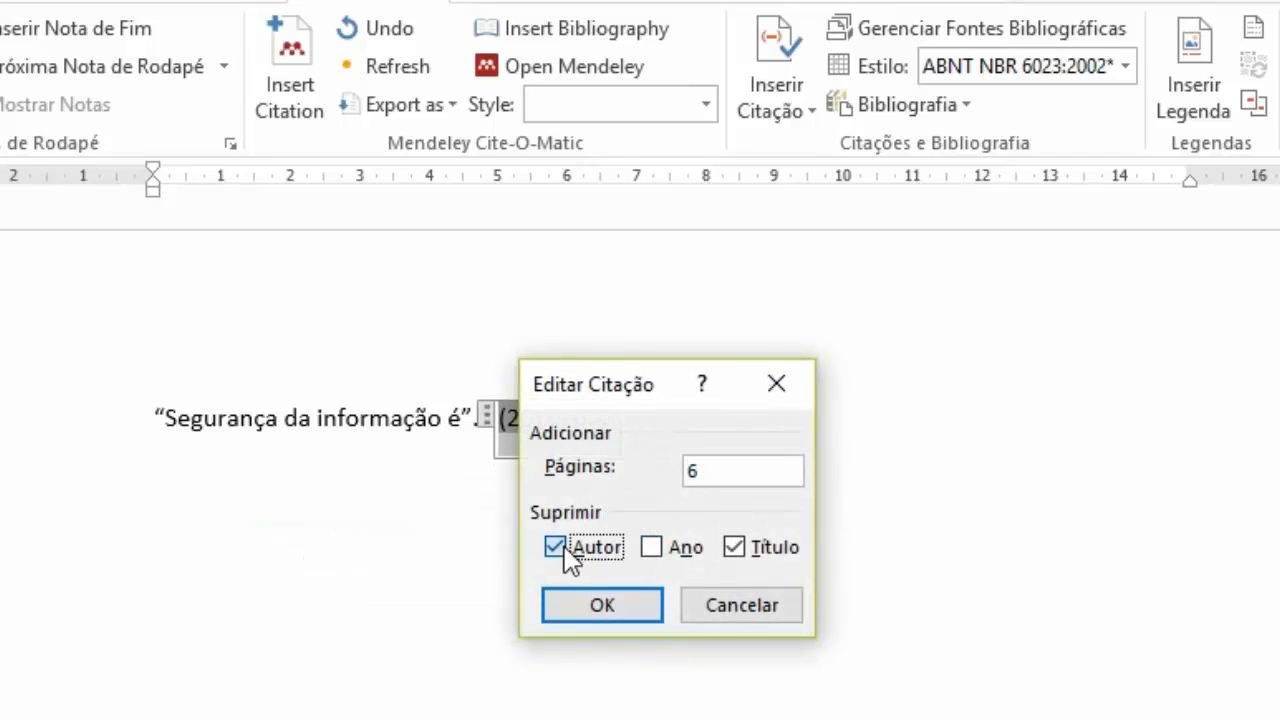
pyautogui.click(651, 606)
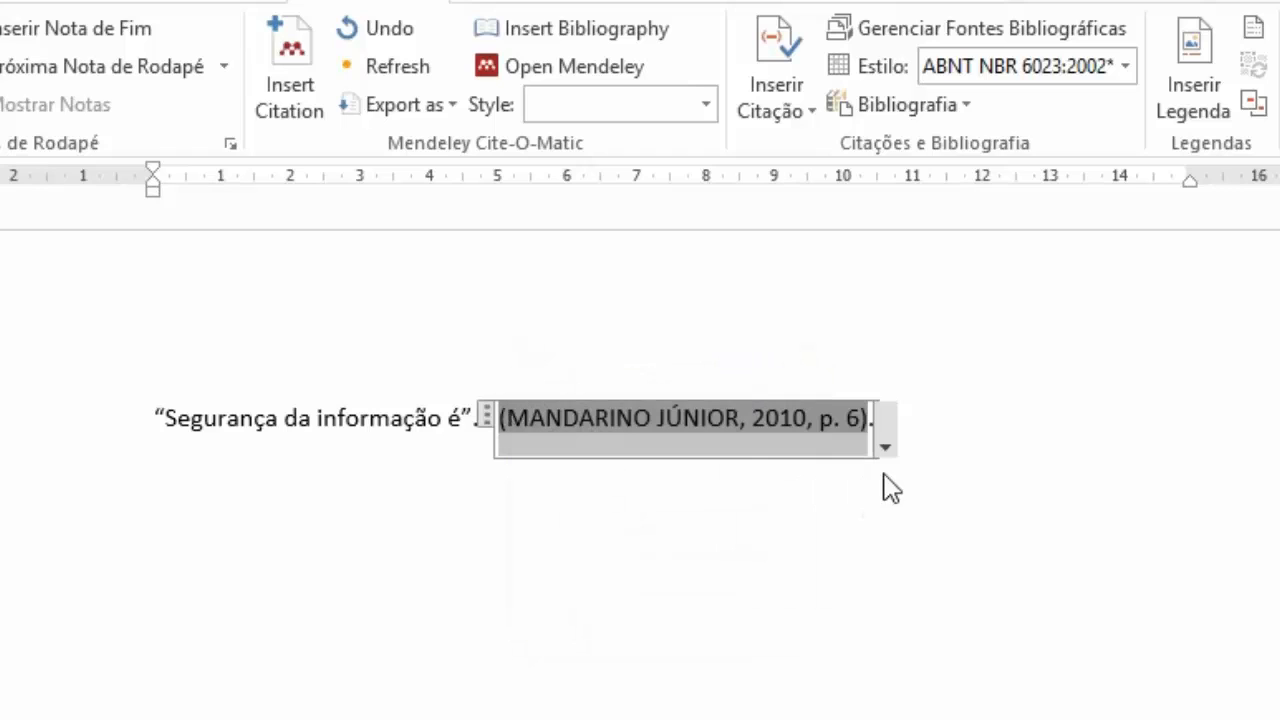
# Step: Add blank lines below the citation sentence and insert a bibliography there using the built-in "Referências" format
pyautogui.click(966, 413)
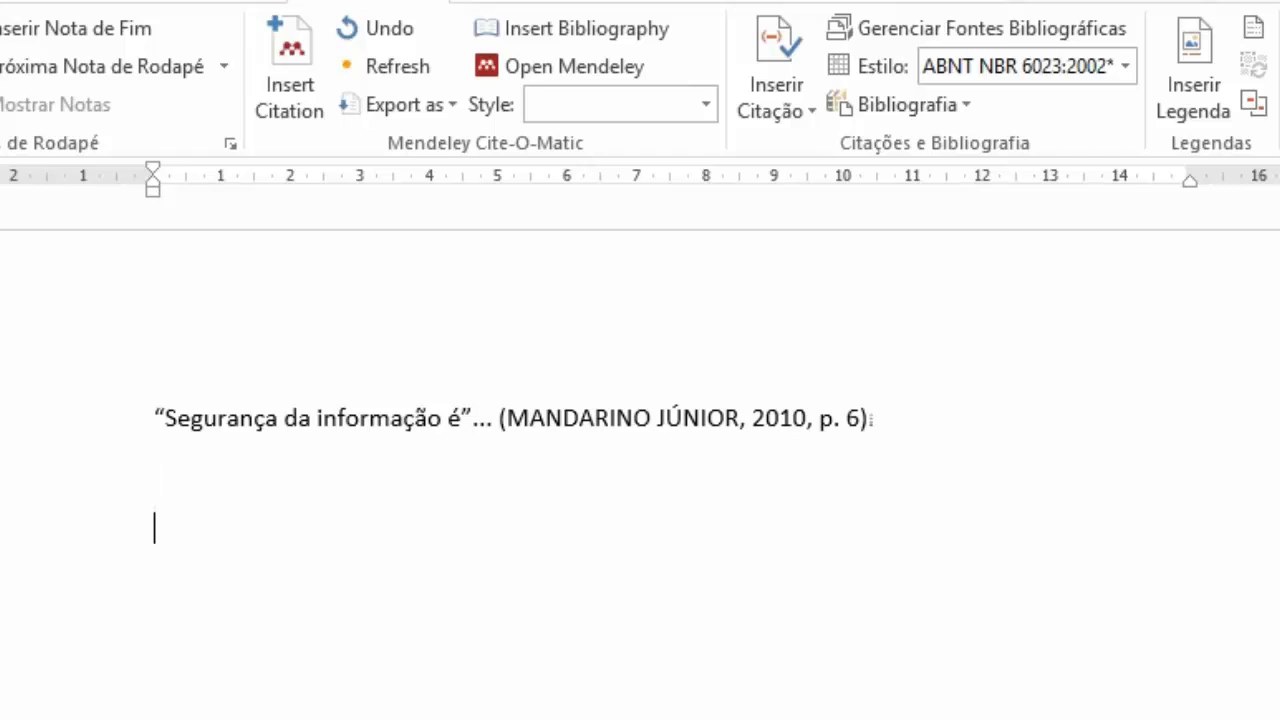
pyautogui.click(968, 112)
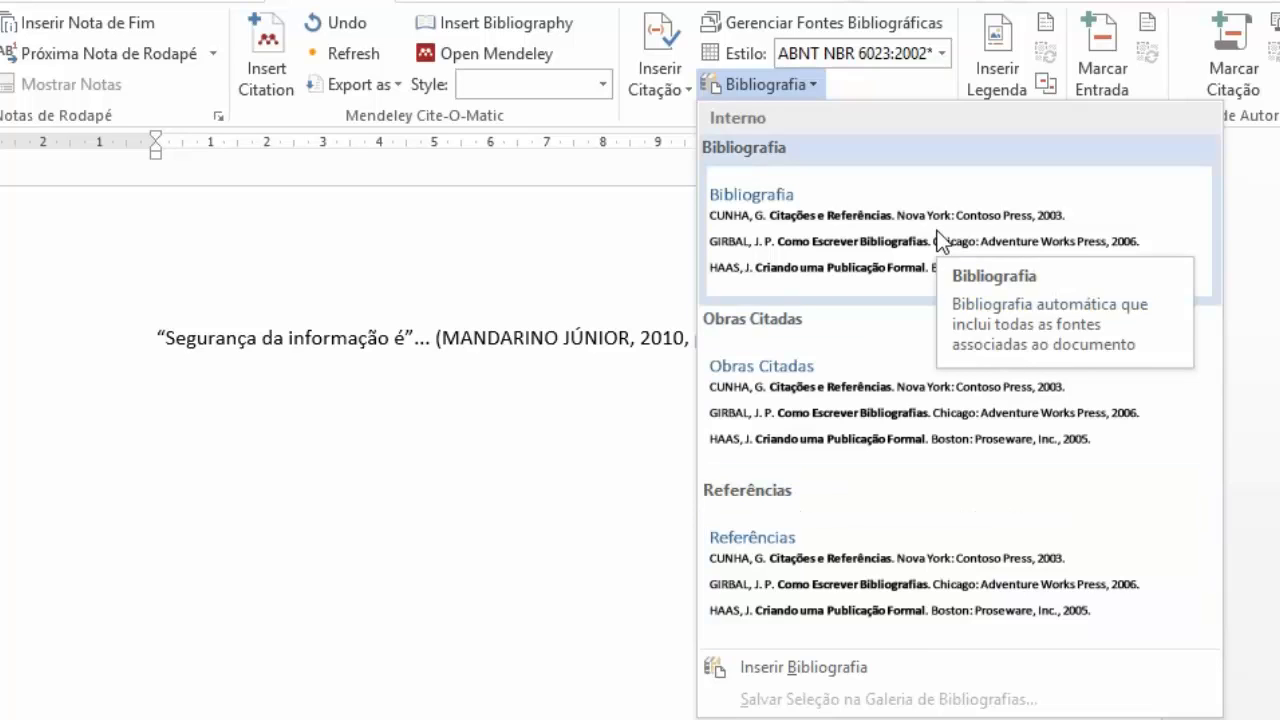
pyautogui.click(818, 670)
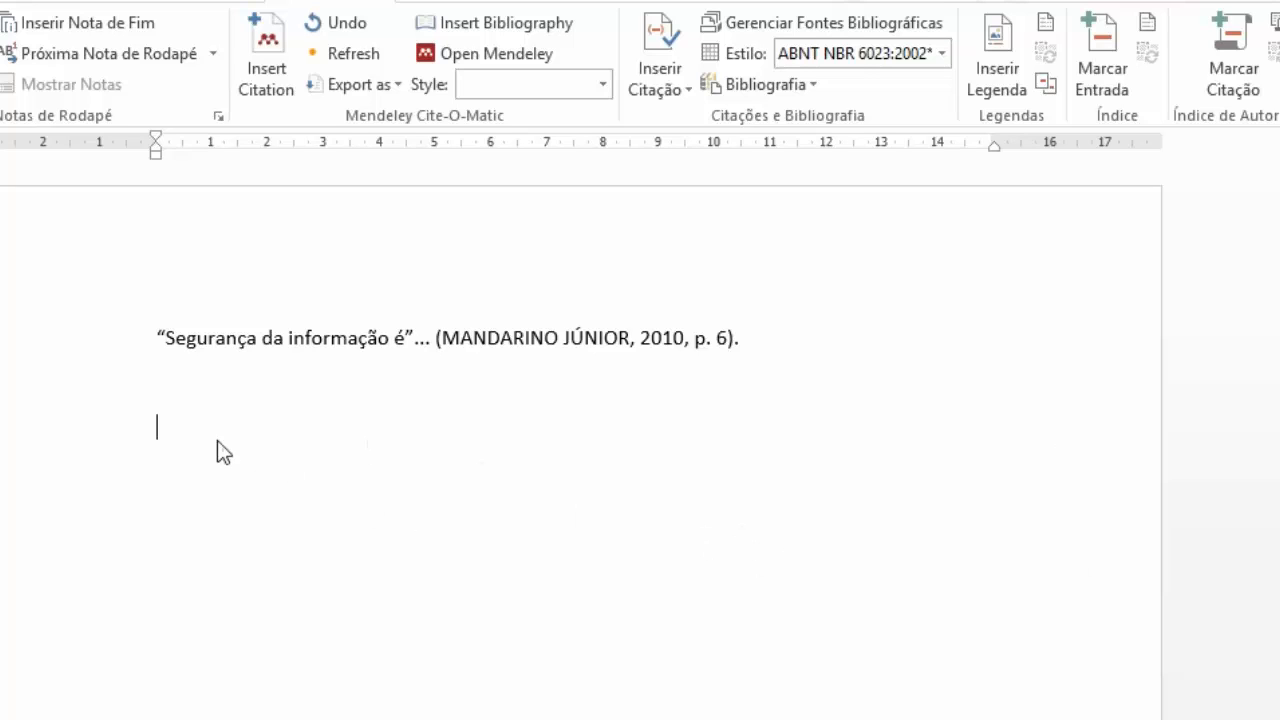
pyautogui.scroll(-3, 709, 647)
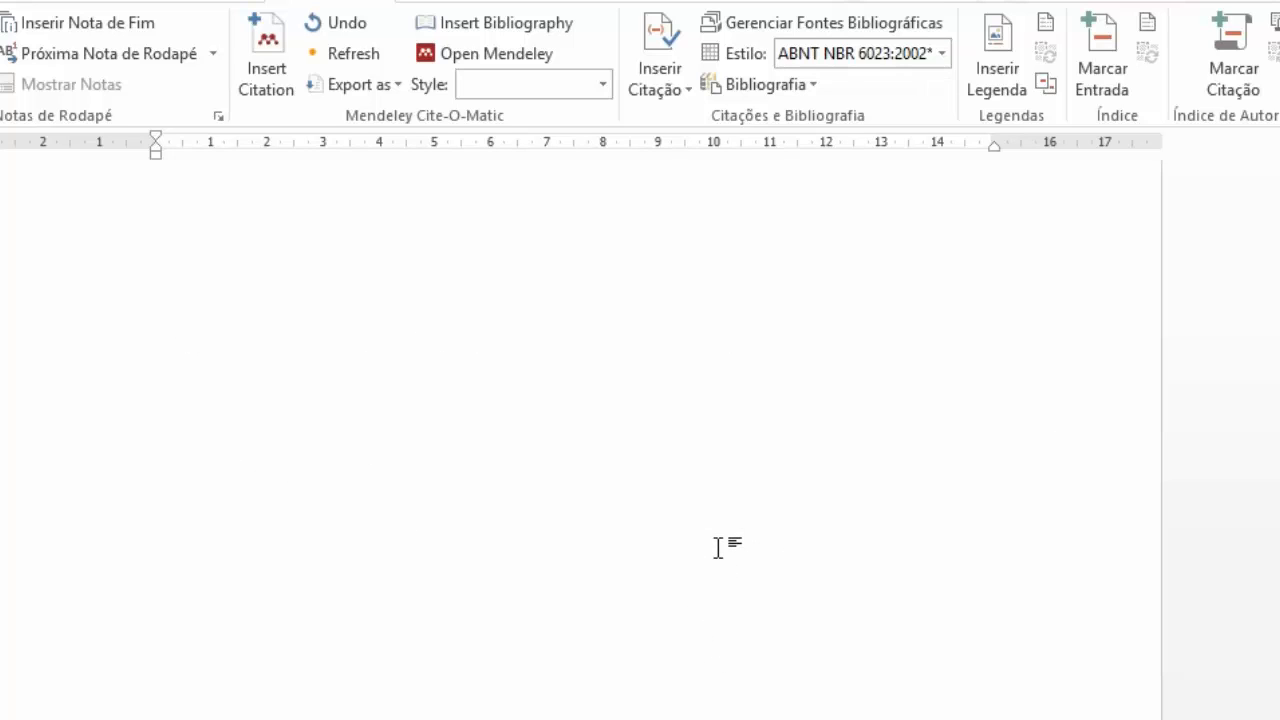
pyautogui.scroll(3, 718, 548)
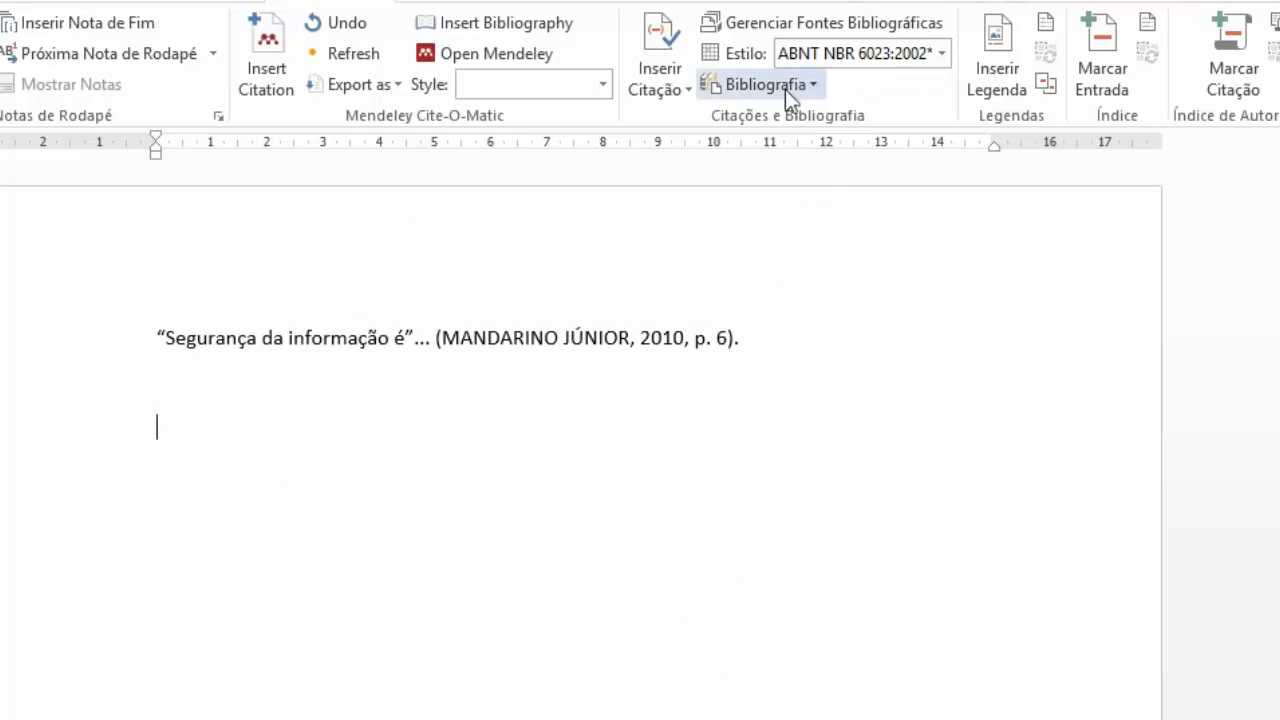
pyautogui.click(817, 89)
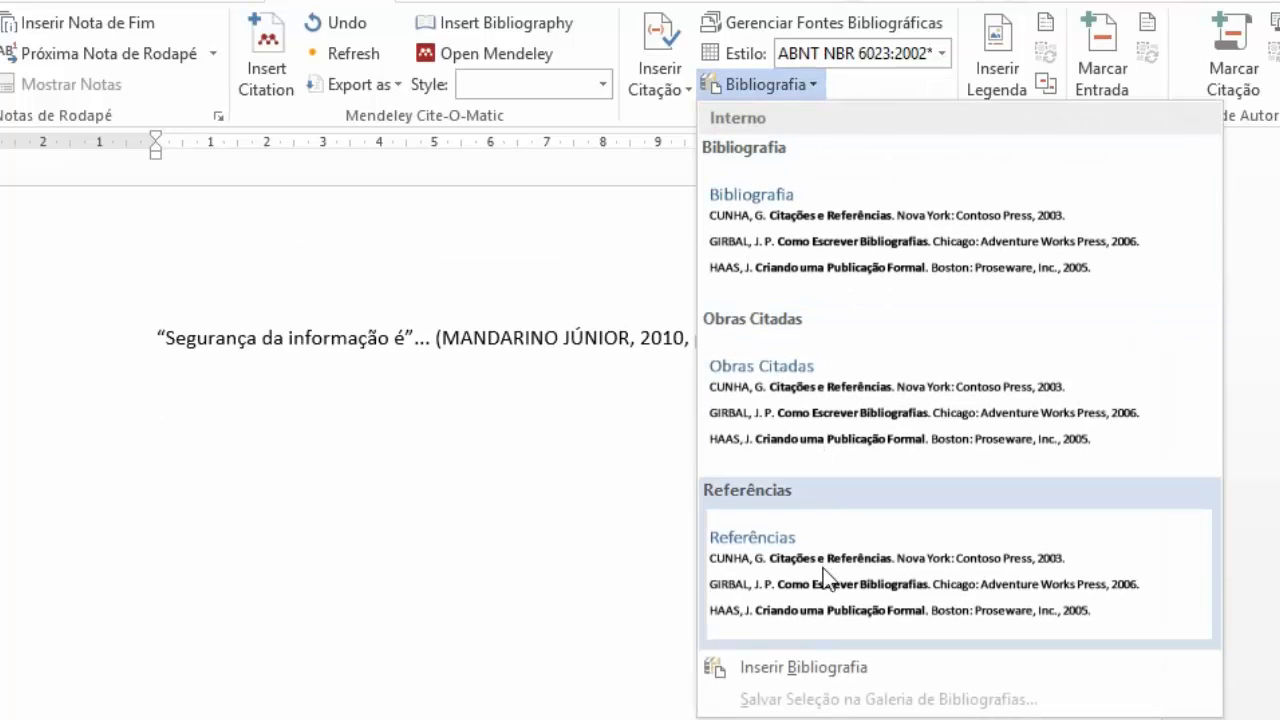
pyautogui.click(655, 606)
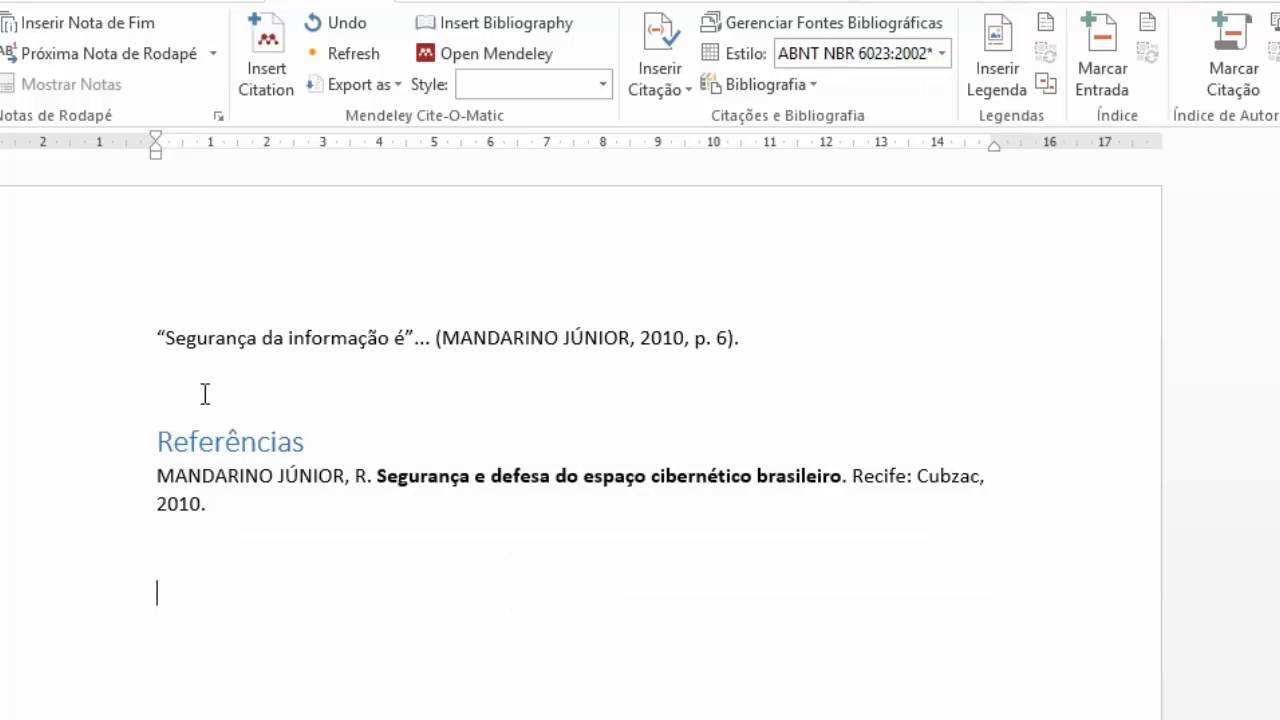
# Step: Insert blank lines between the citation sentence and the bibliography to push the reference list onto the second page
pyautogui.click(204, 386)
pyautogui.scroll(-3, 1136, 459)
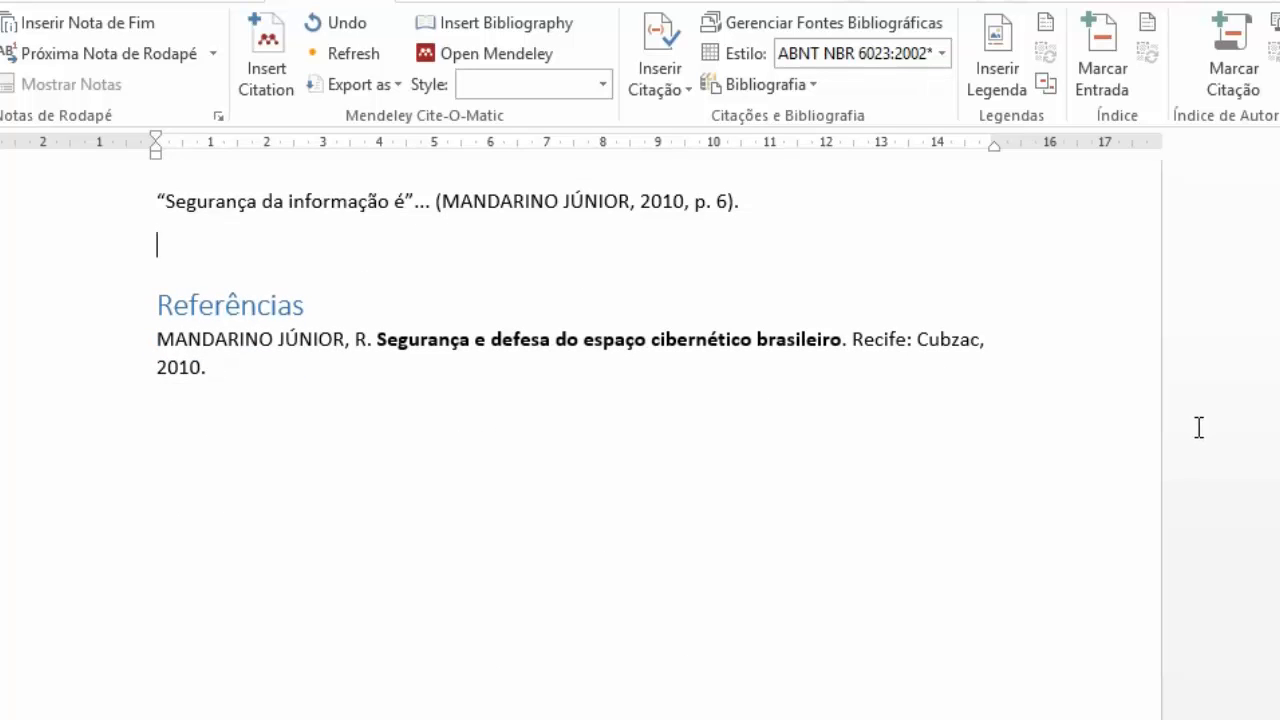
pyautogui.press('Return')
pyautogui.press('Return')
pyautogui.press('Return')
pyautogui.press('Return')
pyautogui.press('Return')
pyautogui.press('Return')
pyautogui.scroll(-5, 1086, 463)
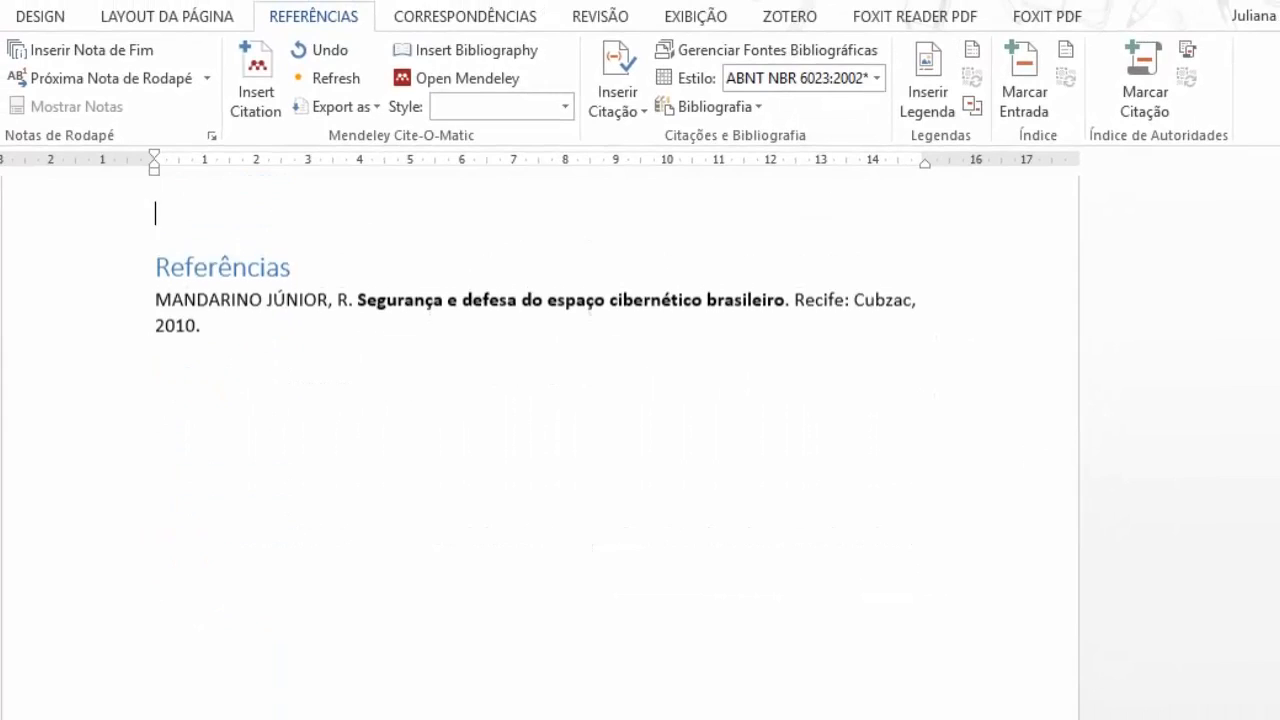
pyautogui.scroll(-1, 640, 420)
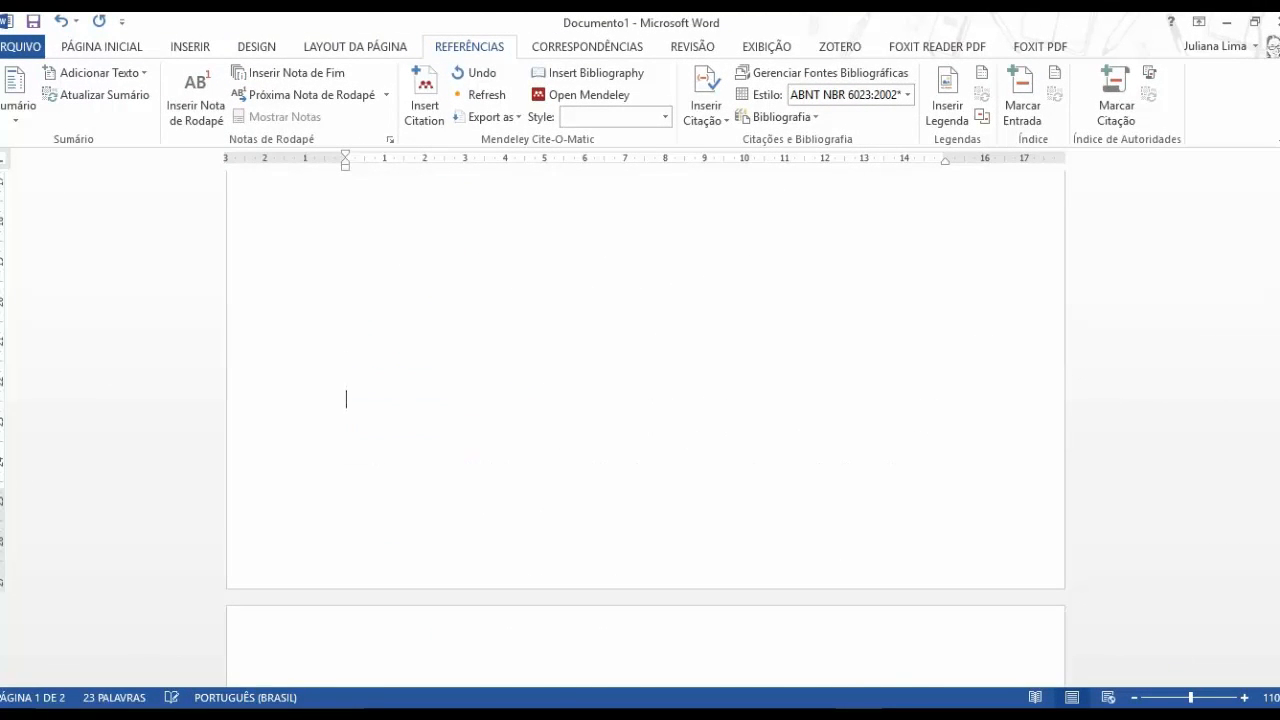
pyautogui.scroll(-7, 1023, 397)
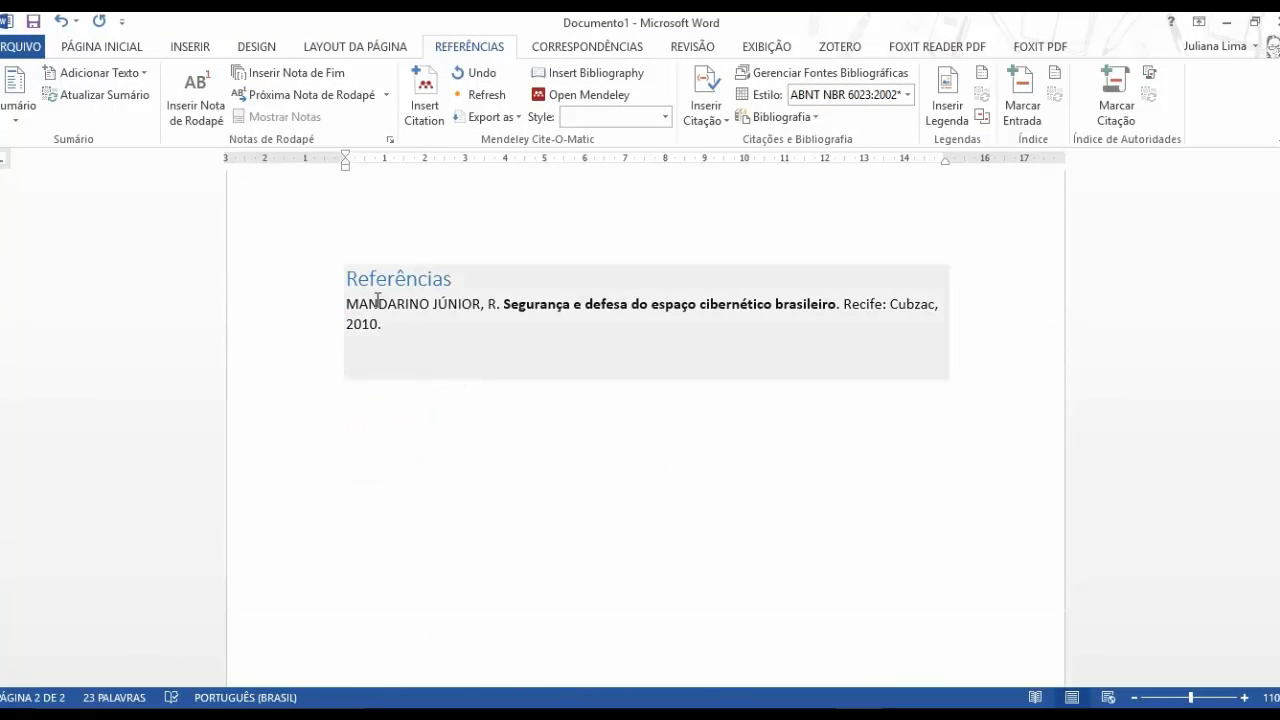
# Step: Format the "Referências" heading of the bibliography in uppercase and bold with the Automático font colour
pyautogui.click(454, 281)
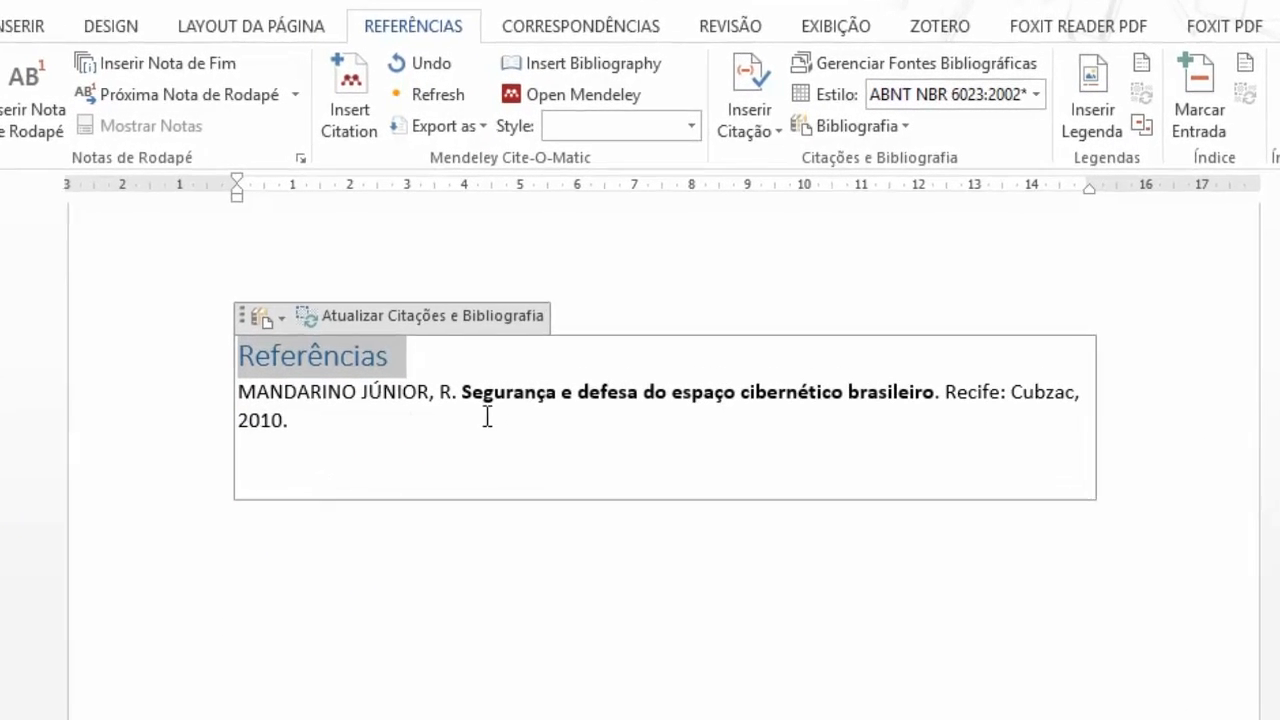
pyautogui.hotkey('alt', 'c')
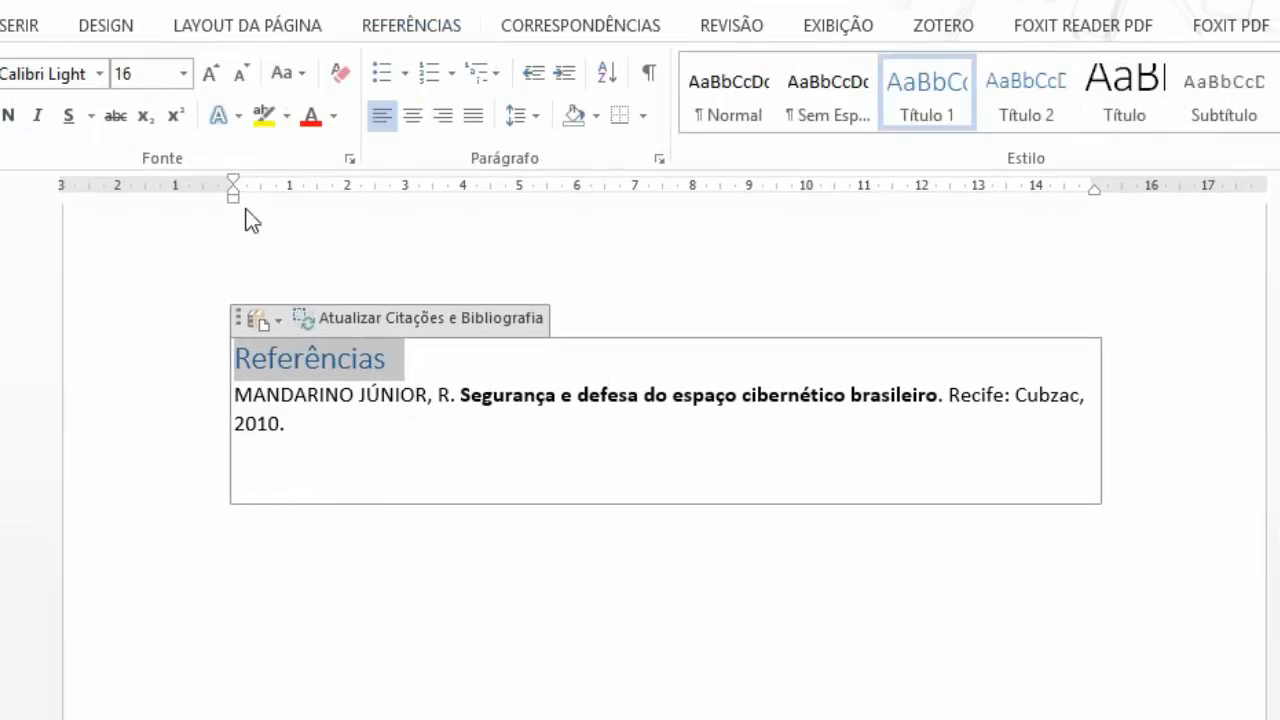
pyautogui.click(294, 79)
pyautogui.press('Escape')
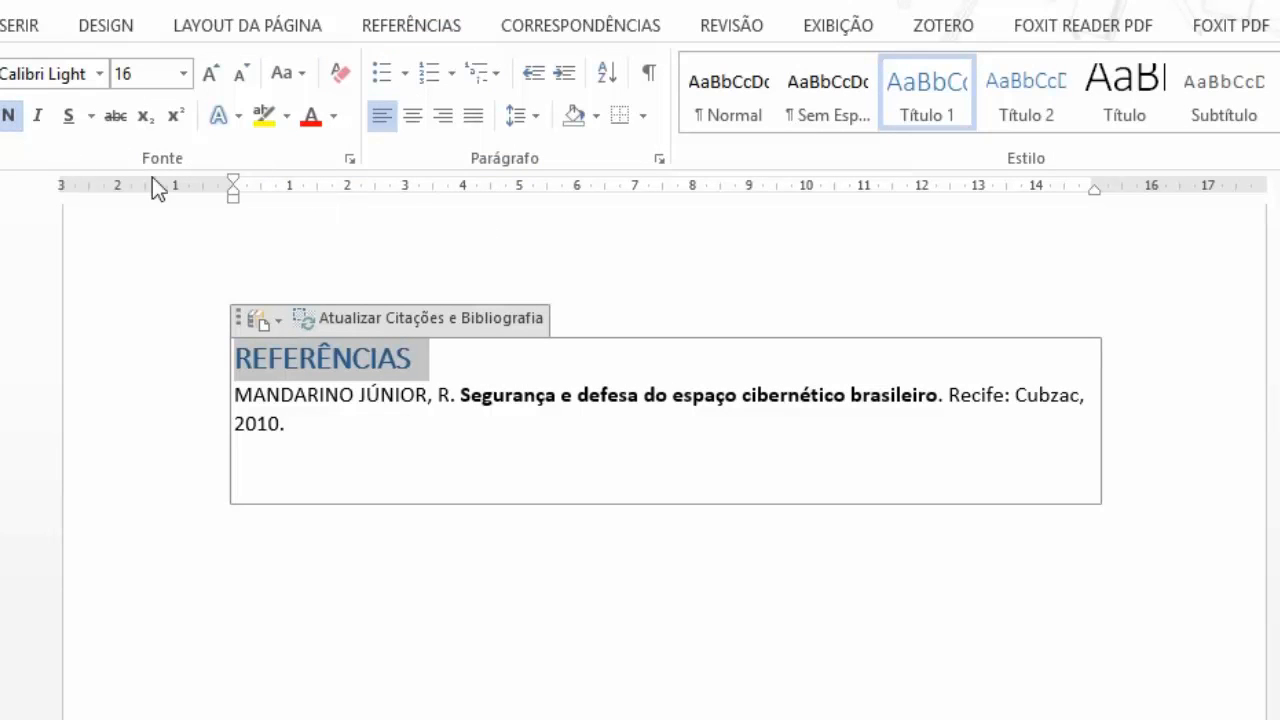
pyautogui.click(333, 117)
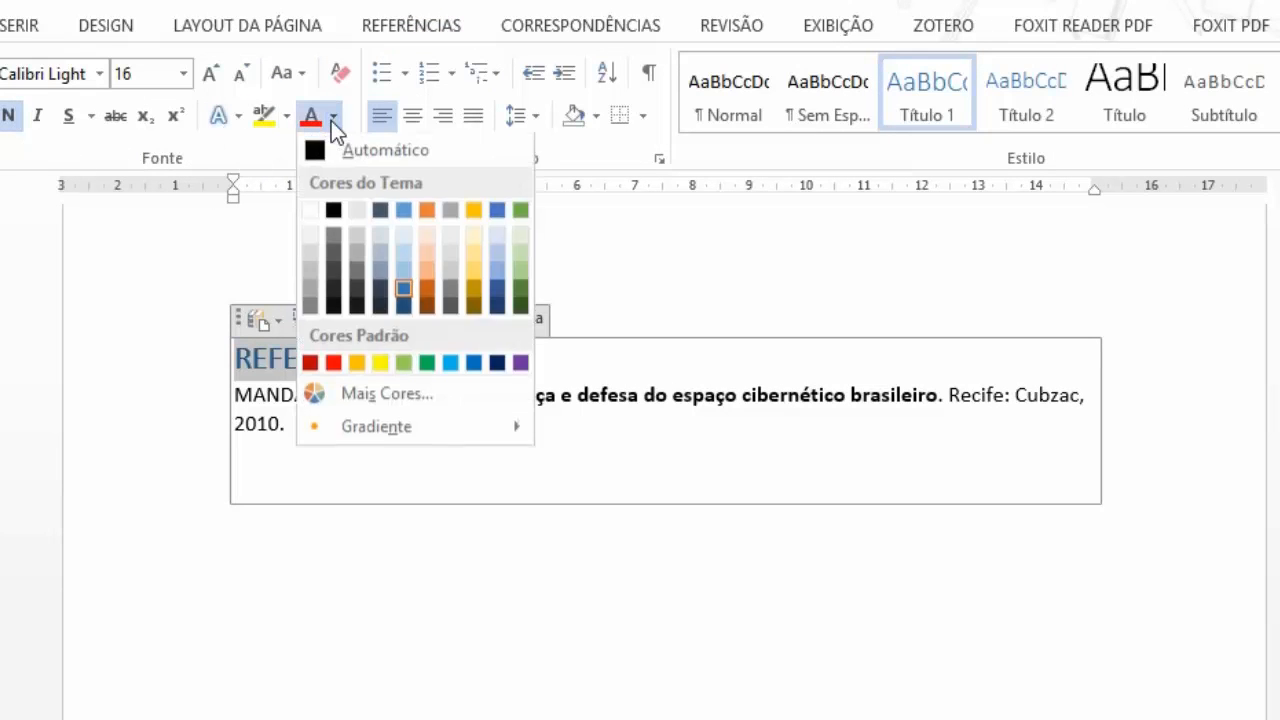
pyautogui.click(335, 151)
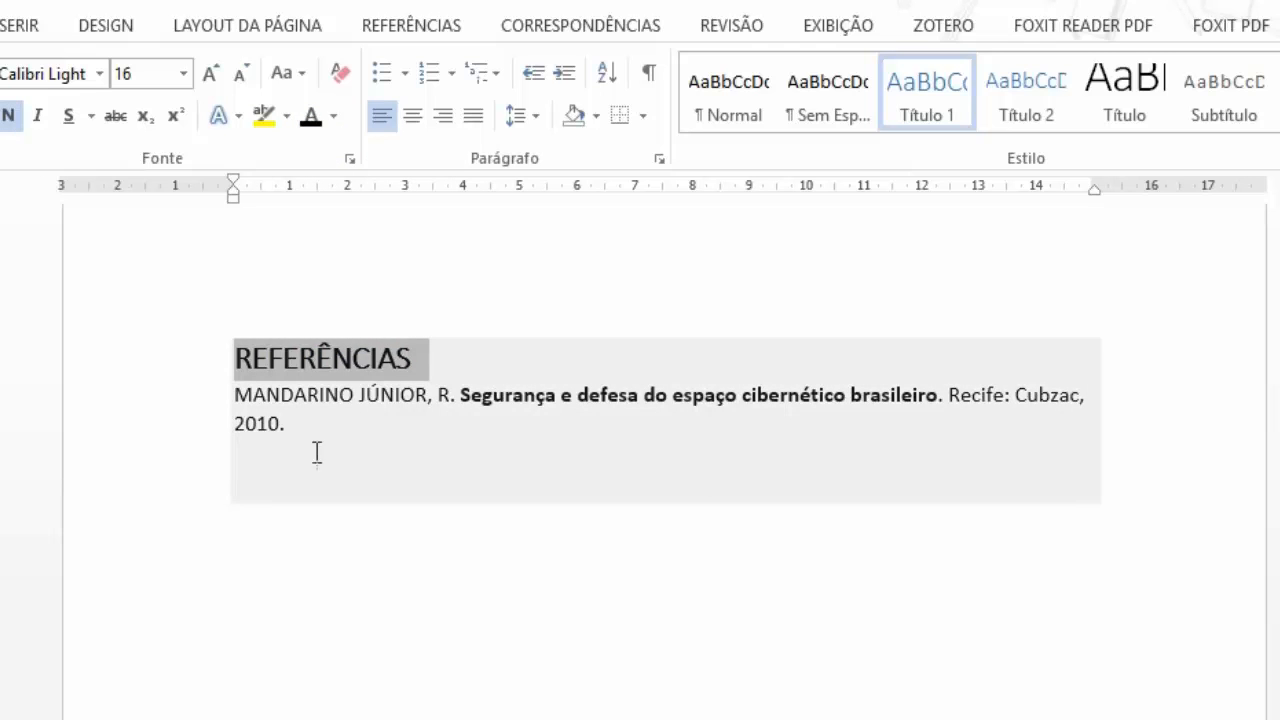
pyautogui.click(376, 498)
pyautogui.click(712, 613)
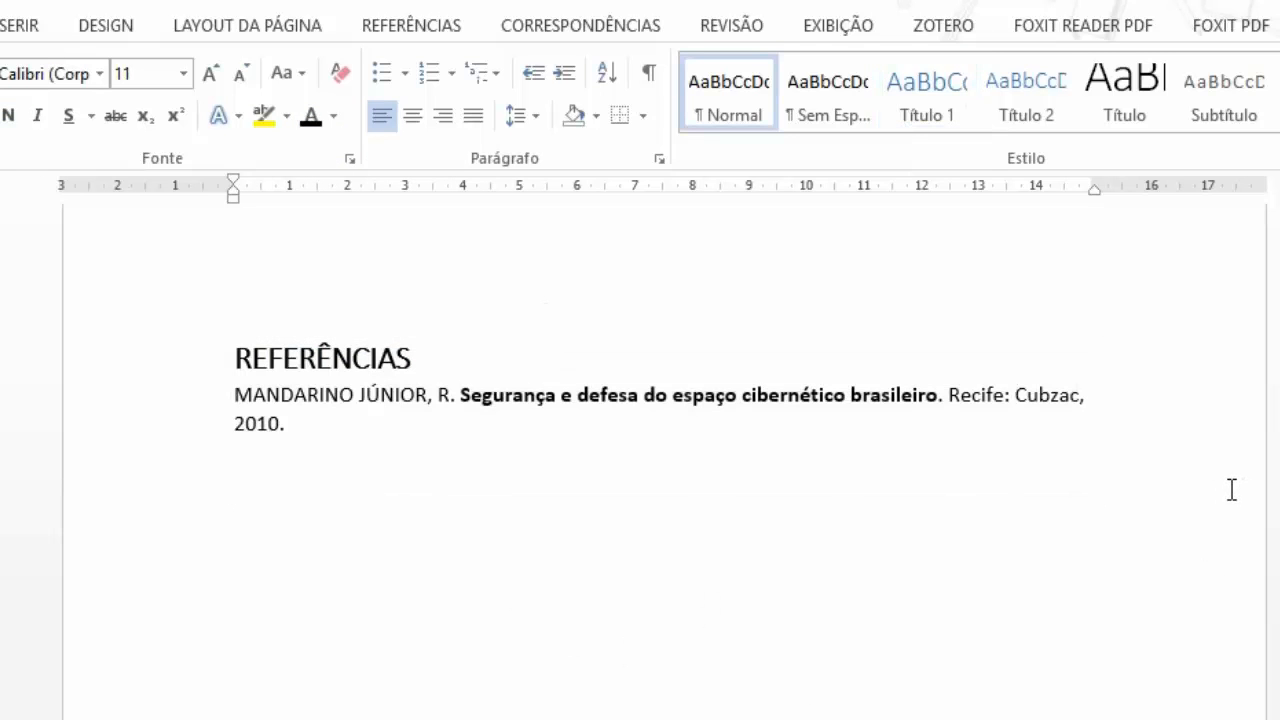
# Step: Examine the formatted heading and reference entry on the second page, and compare them with the in-text citation on the first page
pyautogui.click(605, 364)
pyautogui.hotkey('ctrl', 'Return')
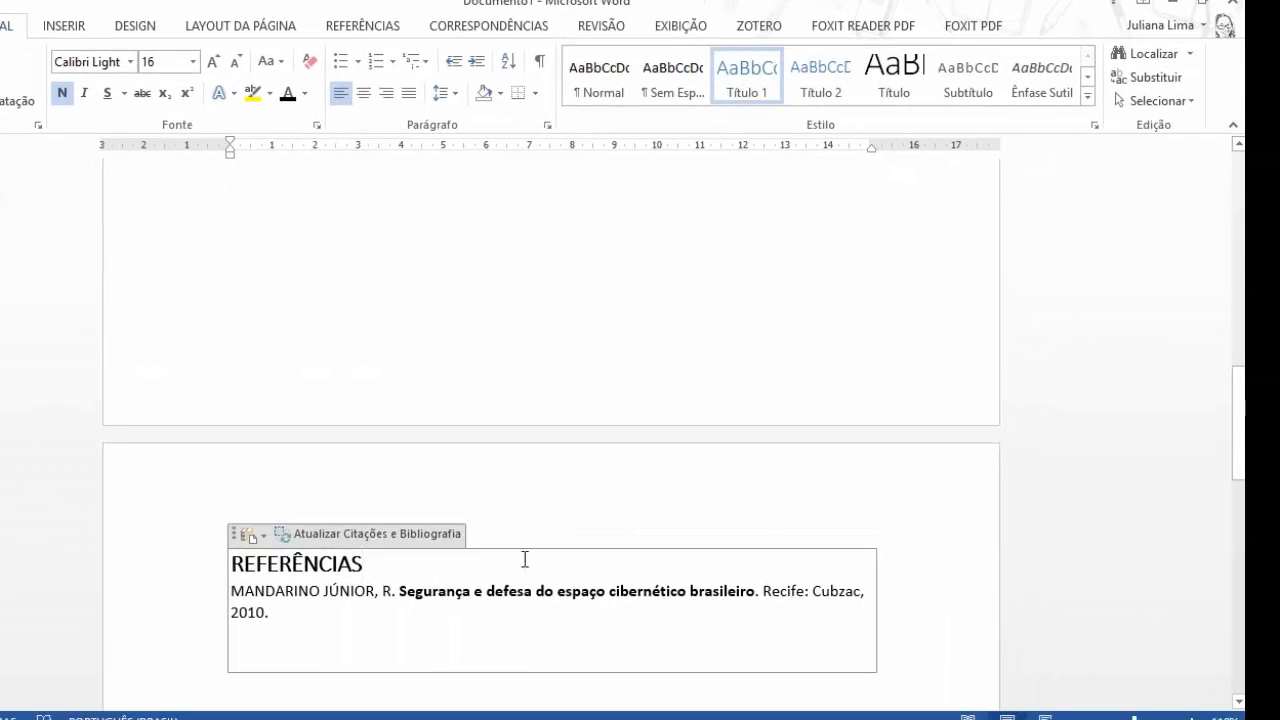
pyautogui.click(876, 605)
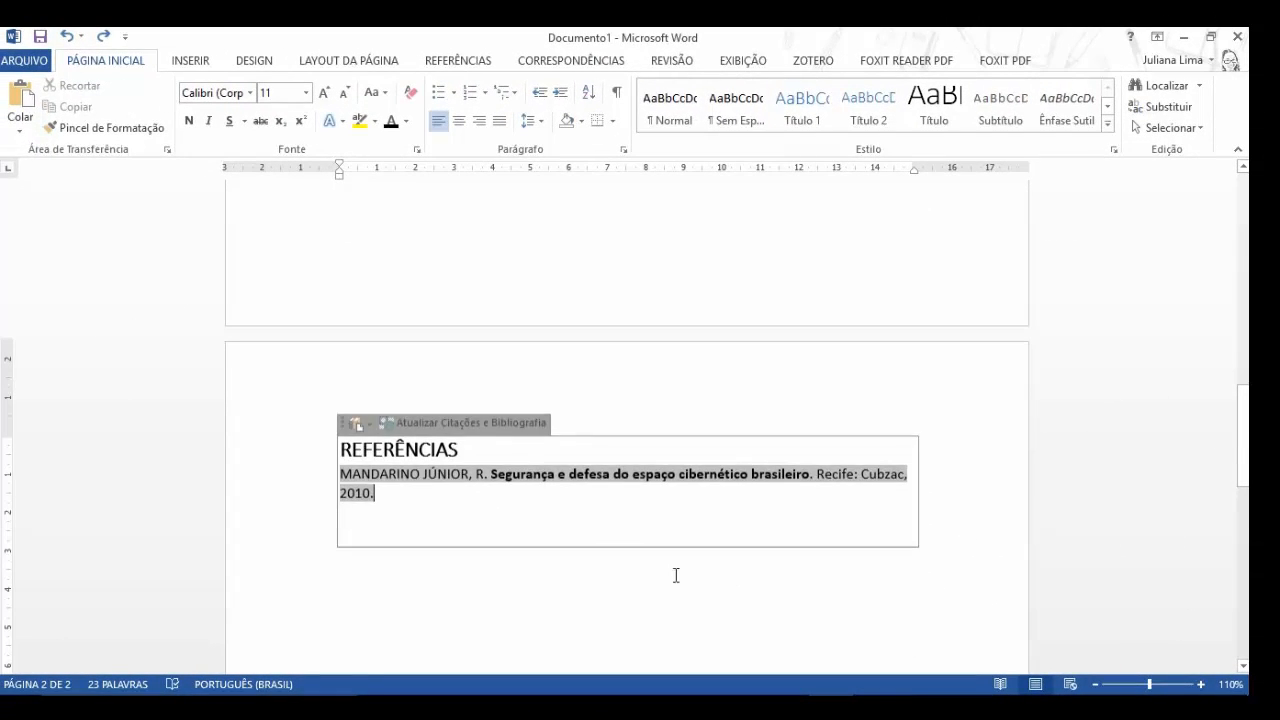
pyautogui.click(580, 719)
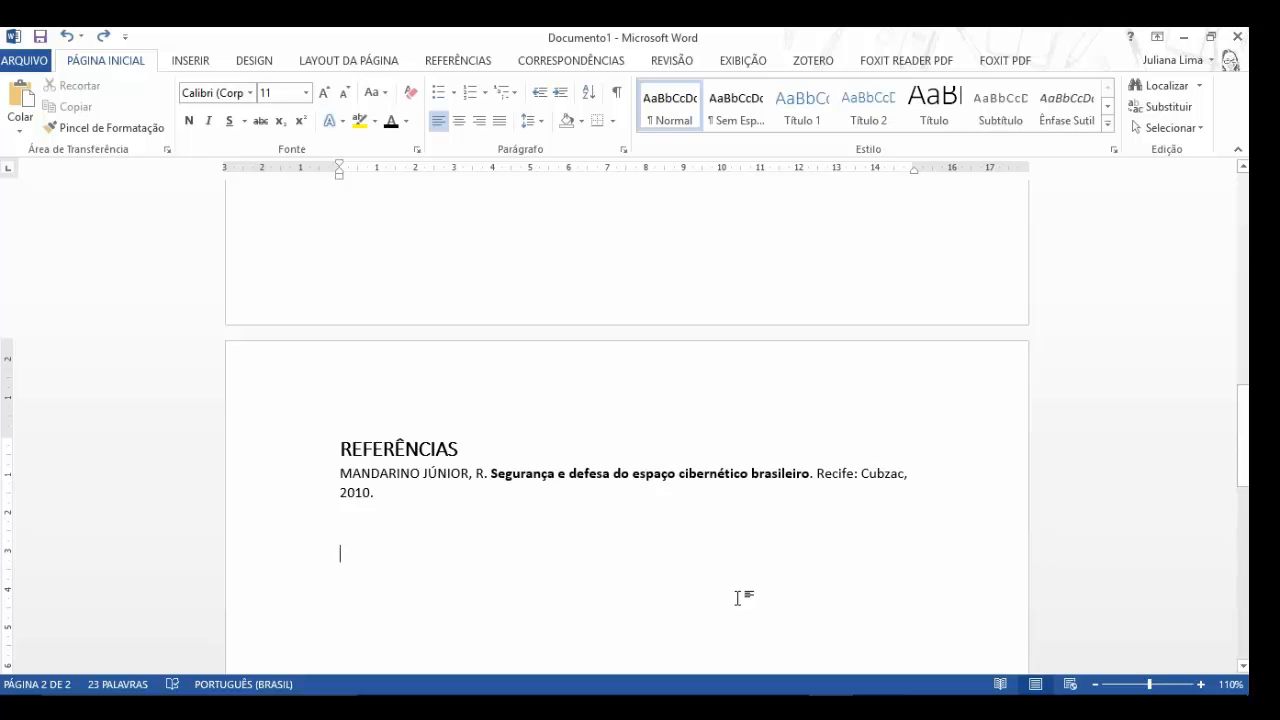
pyautogui.scroll(2, 895, 550)
pyautogui.scroll(-3, 900, 551)
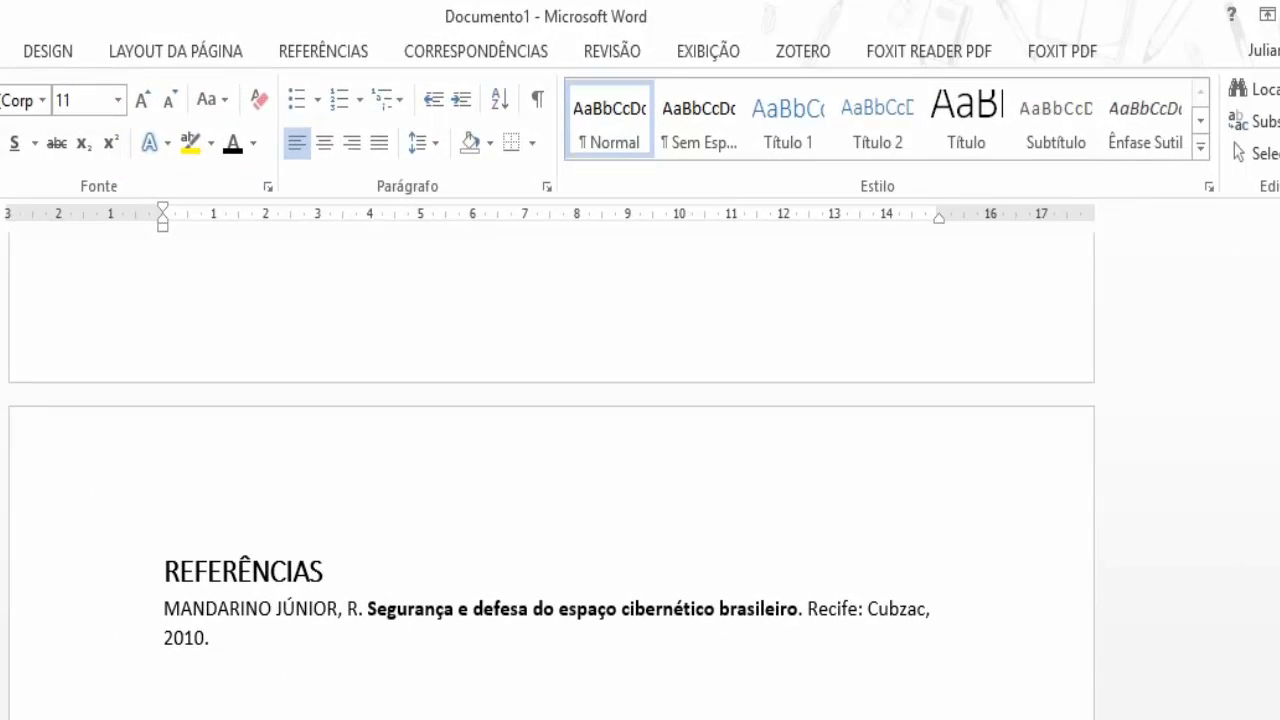
pyautogui.scroll(-2, 552, 480)
pyautogui.scroll(-3, 557, 715)
pyautogui.scroll(6, 619, 715)
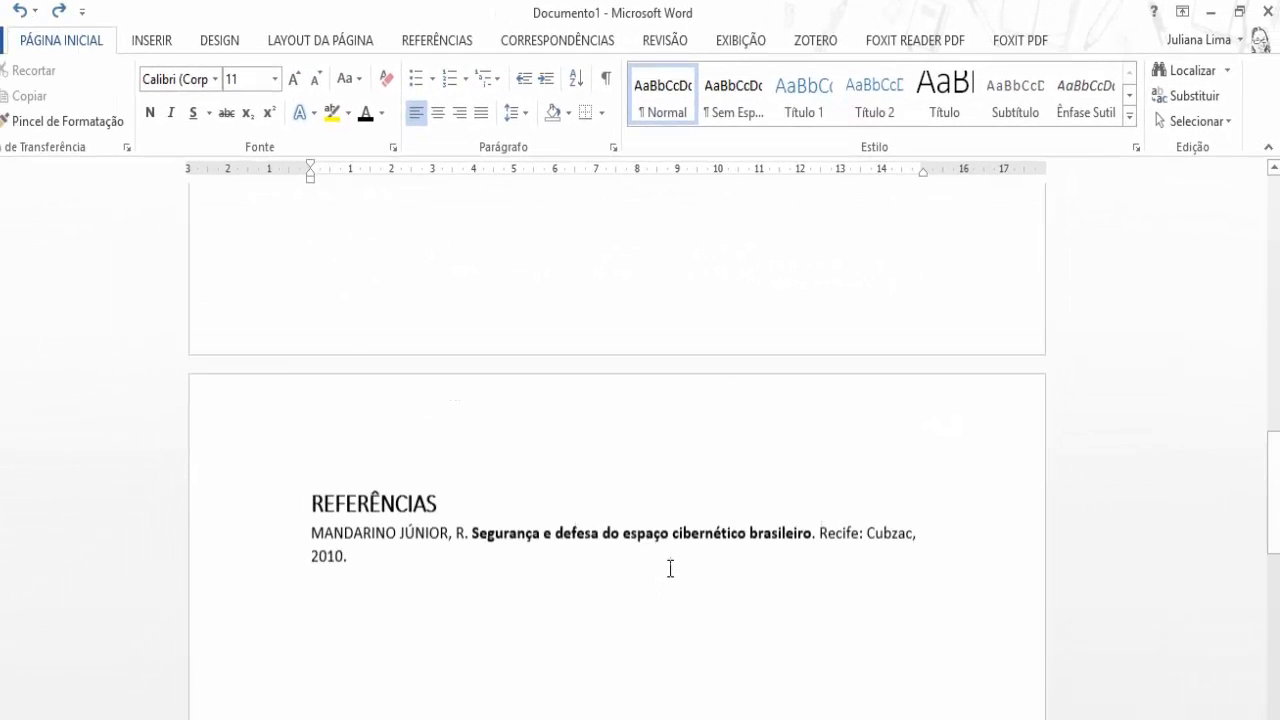
pyautogui.scroll(5, 700, 567)
pyautogui.scroll(3, 725, 566)
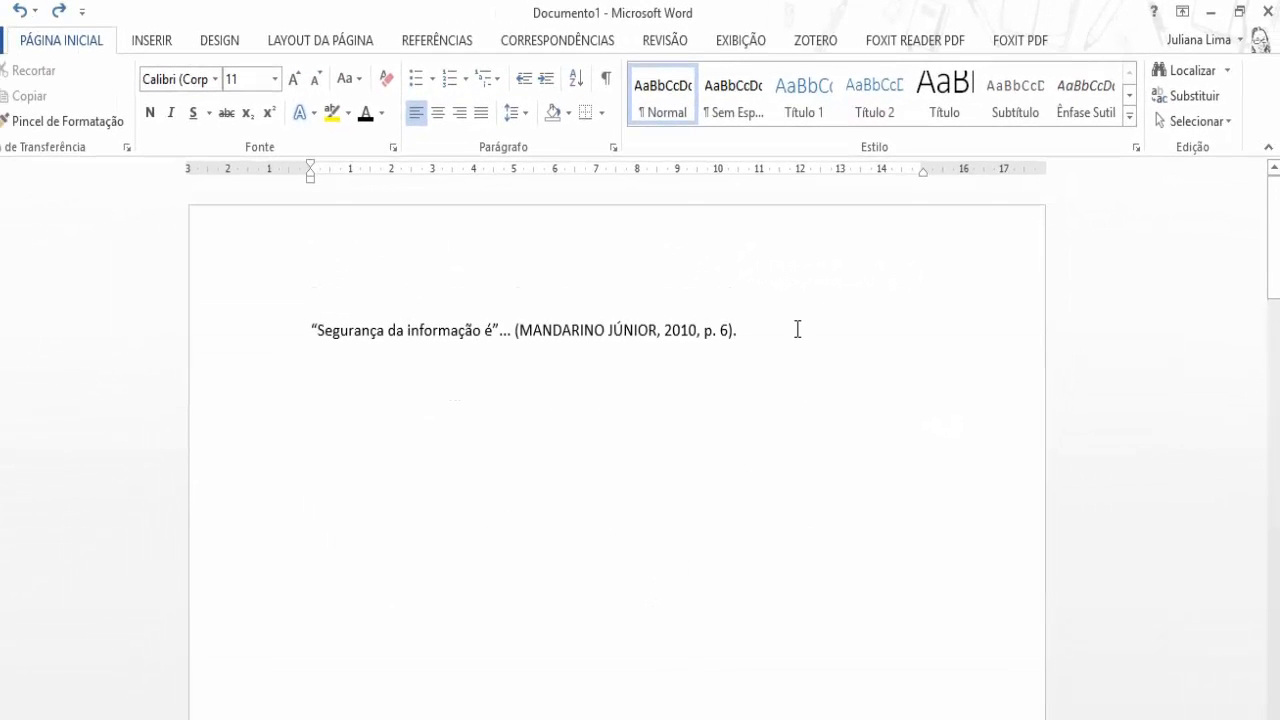